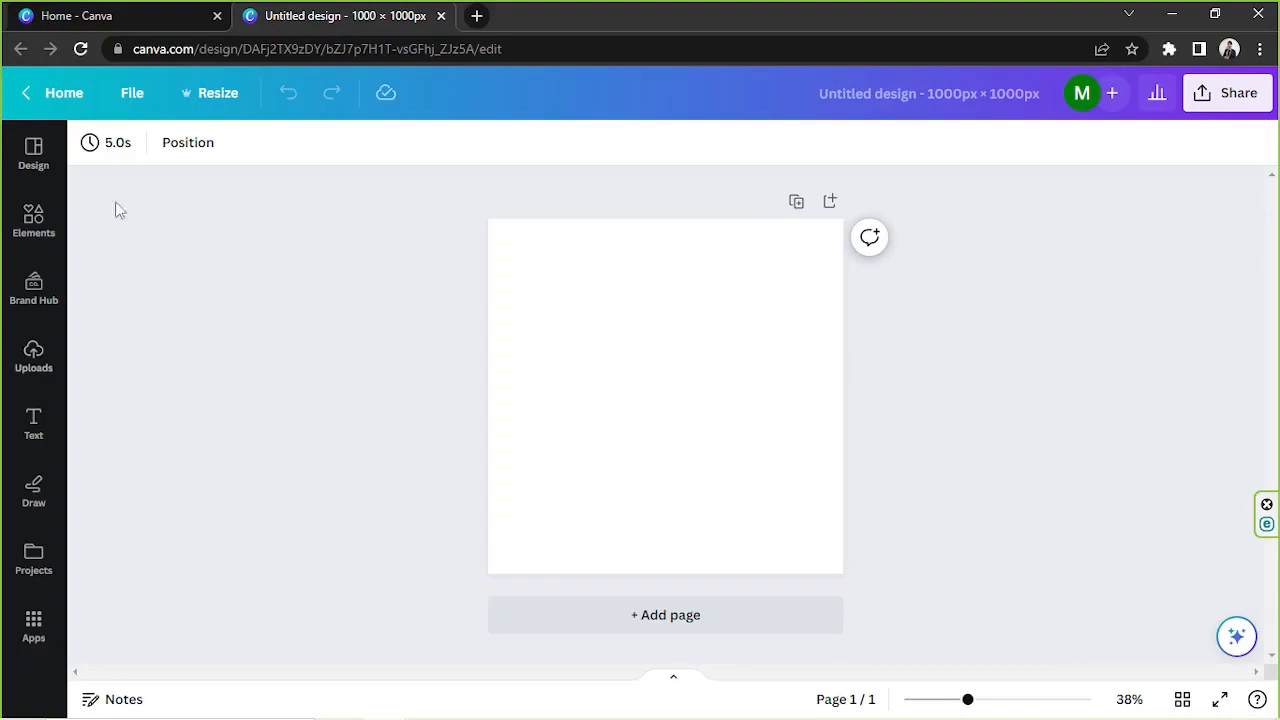
- Find the Character Builder app among the apps for creating something new and open it
click(31, 630)
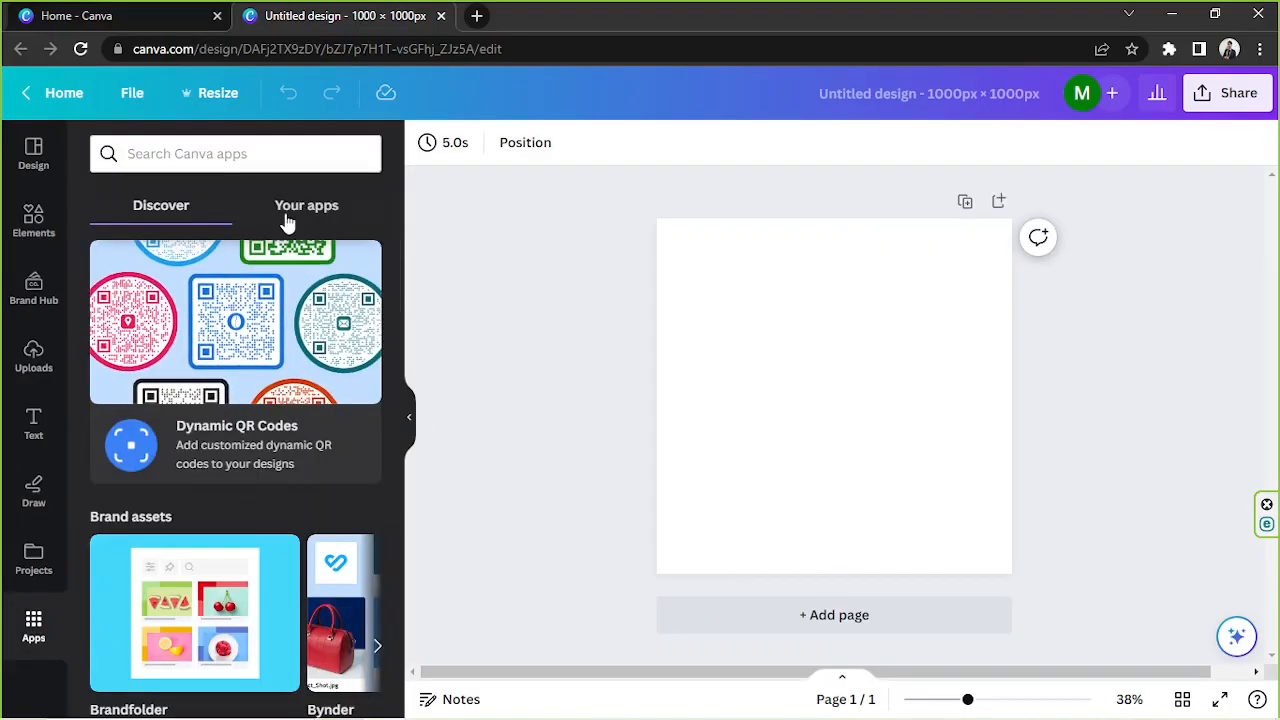
scroll(271, 277, down, 4)
scroll(271, 277, down, 3)
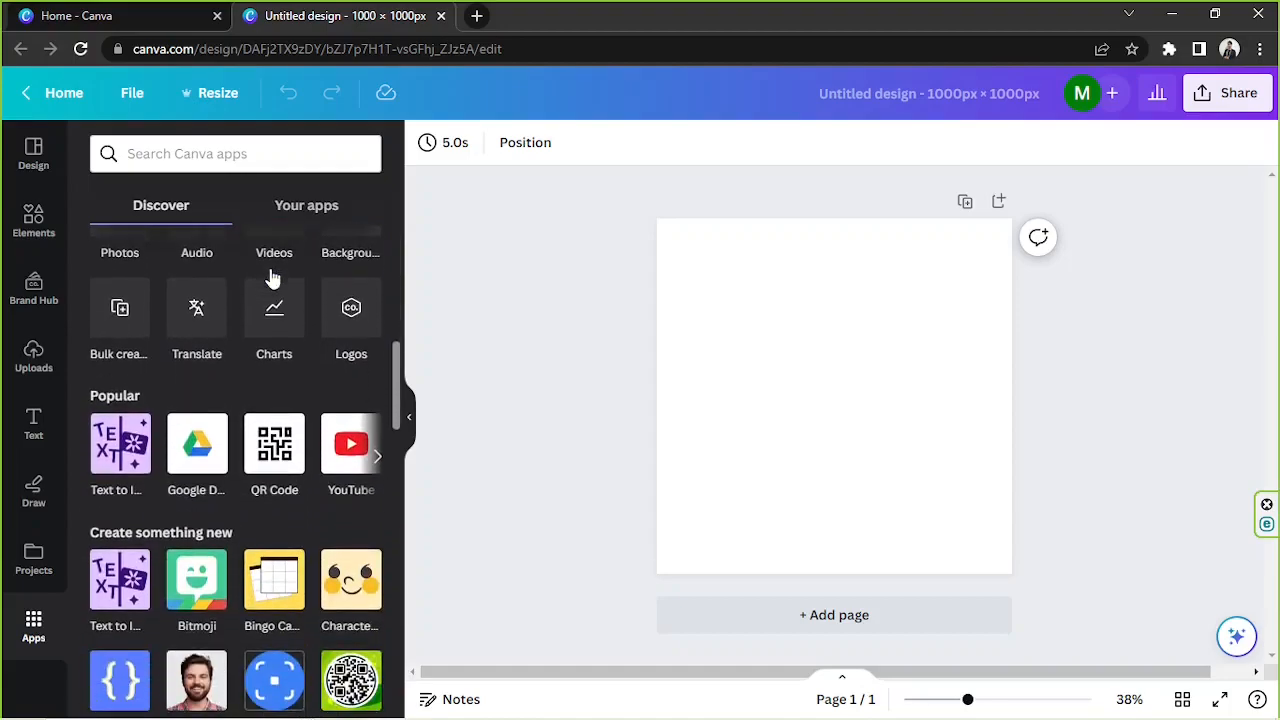
scroll(270, 268, down, 1)
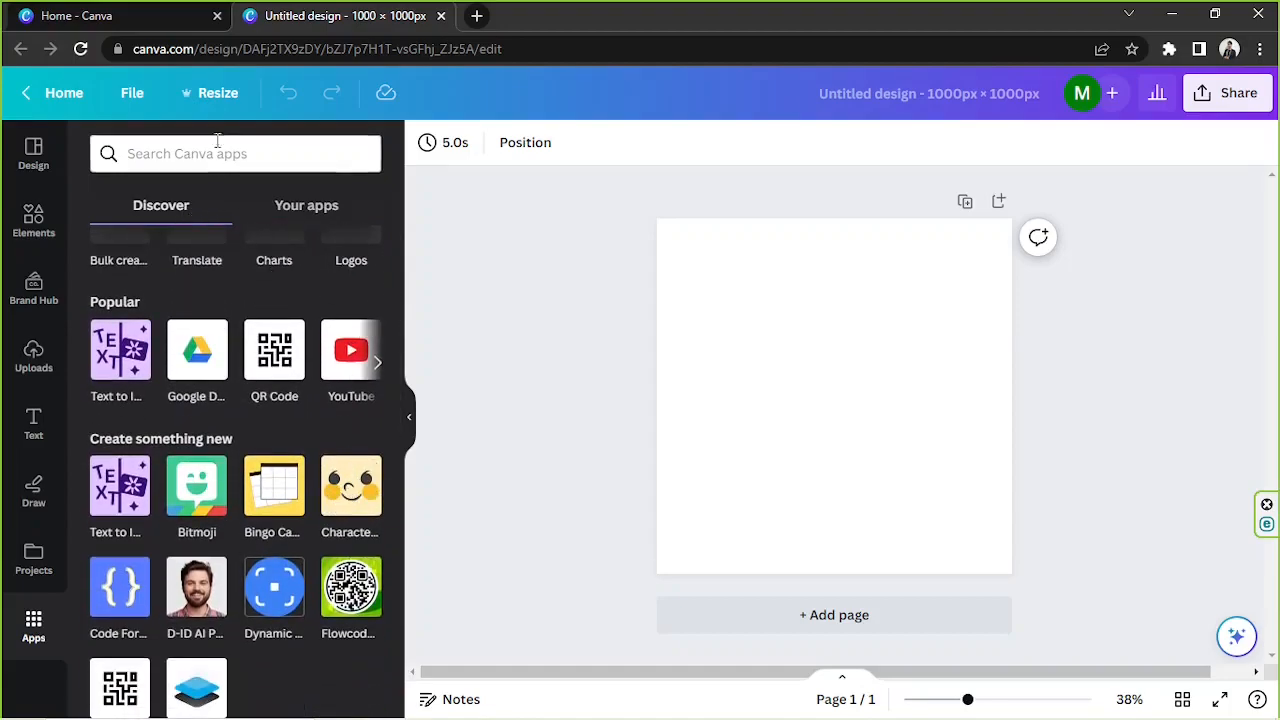
click(365, 504)
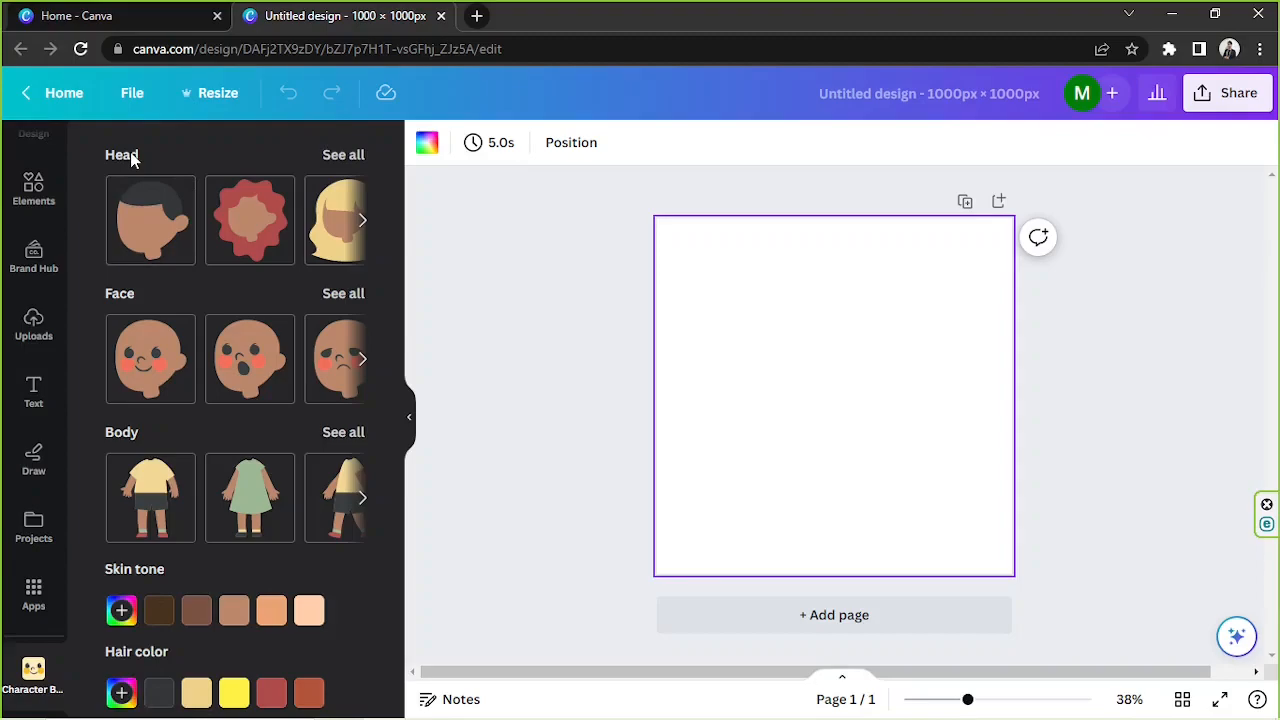
- Browse all body options and give the character the standing body in the green dress
click(343, 435)
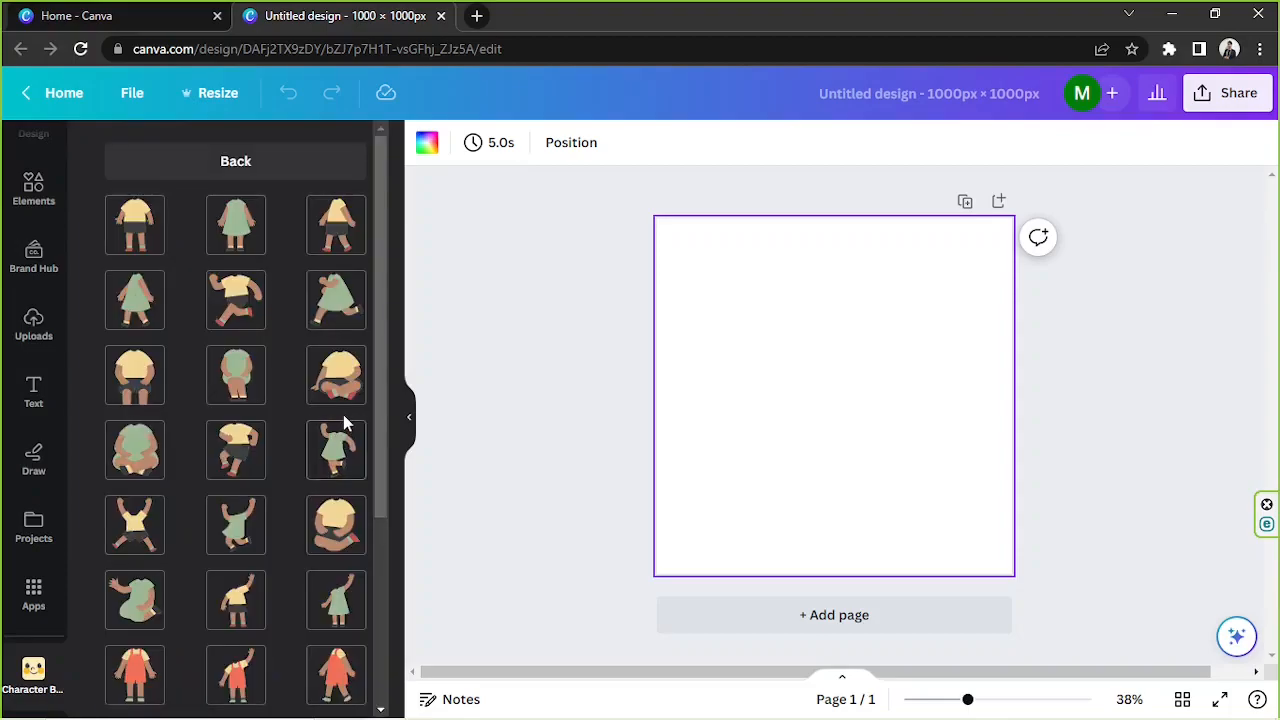
click(236, 228)
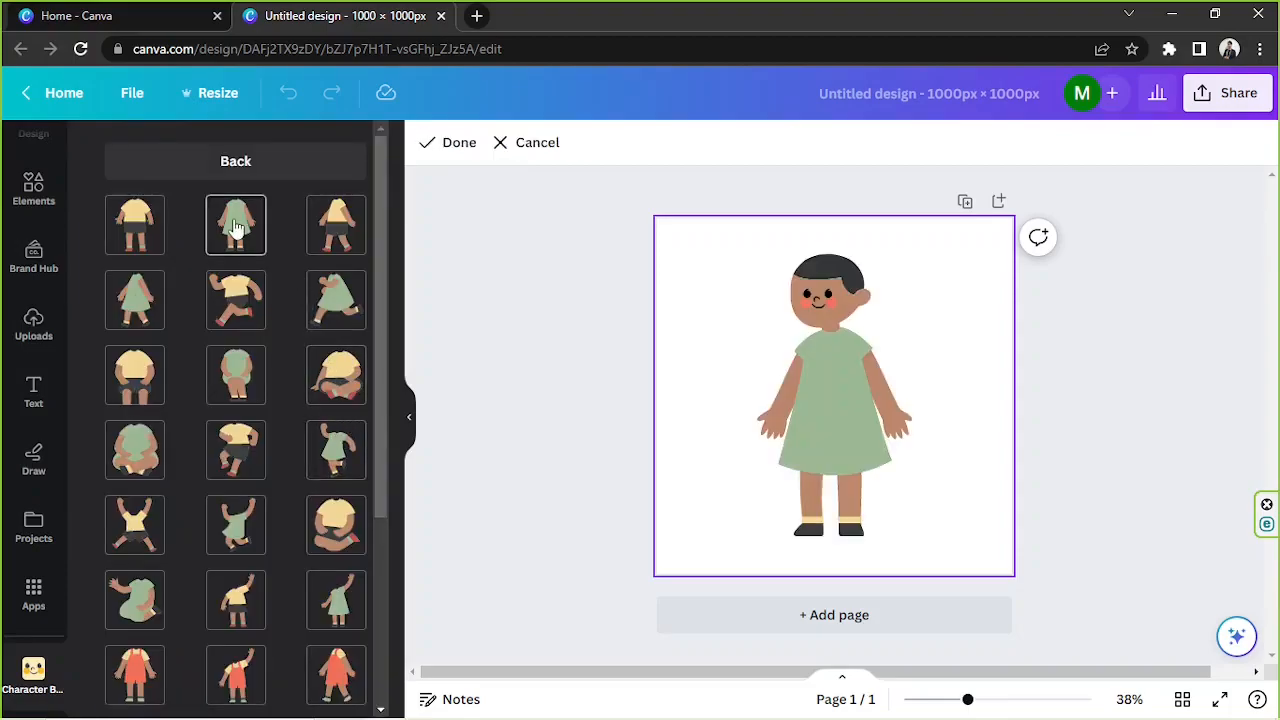
scroll(337, 471, down, 3)
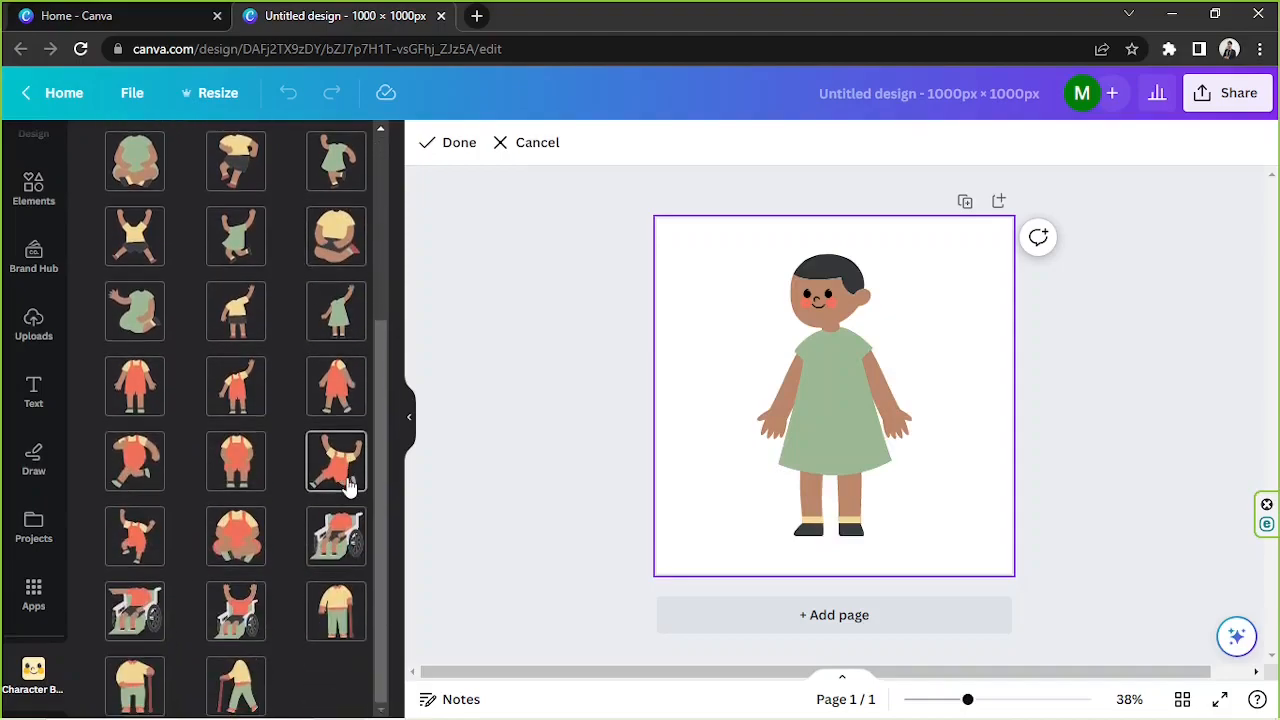
scroll(337, 471, up, 3)
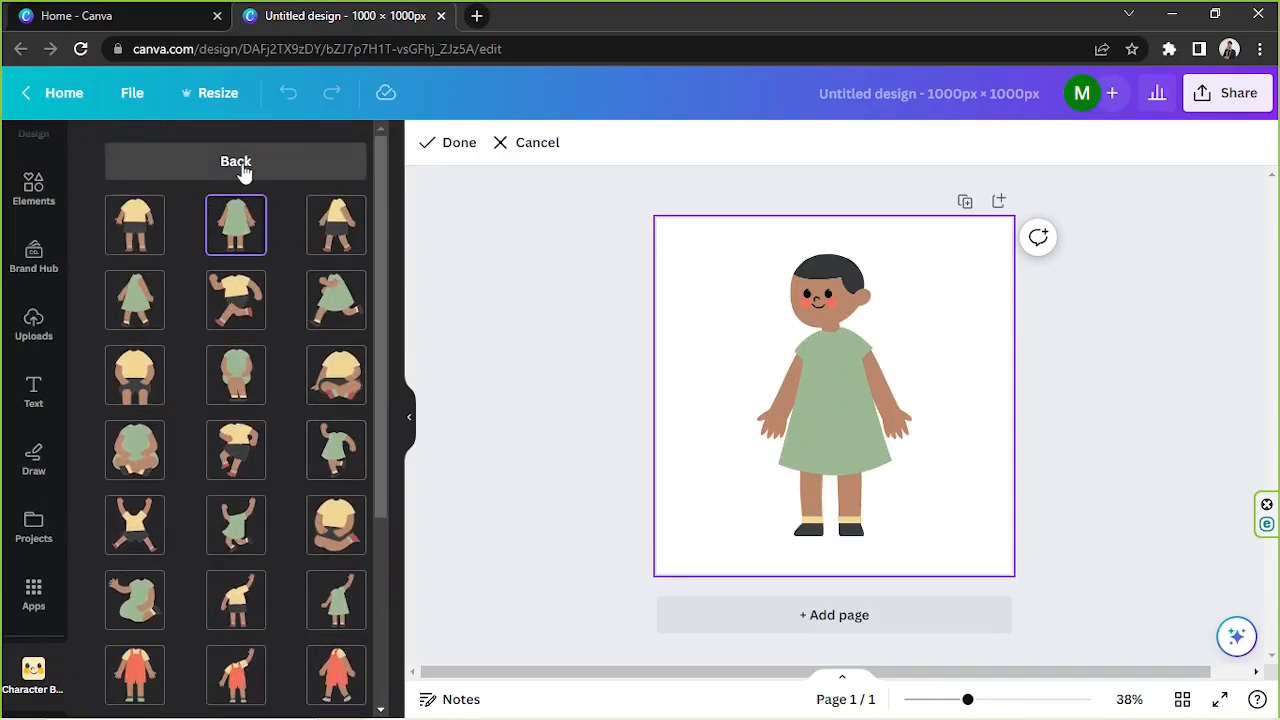
click(243, 168)
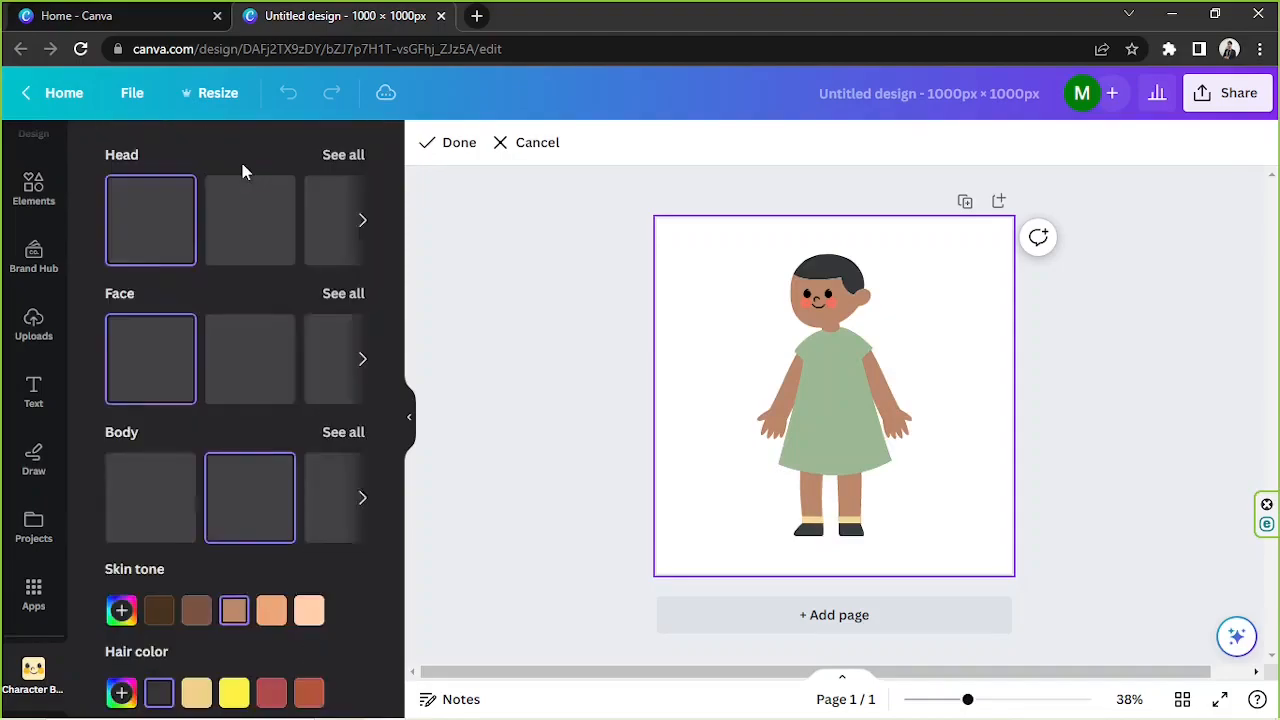
- Choose the face with the open, toothy smile from the full set of faces
click(345, 296)
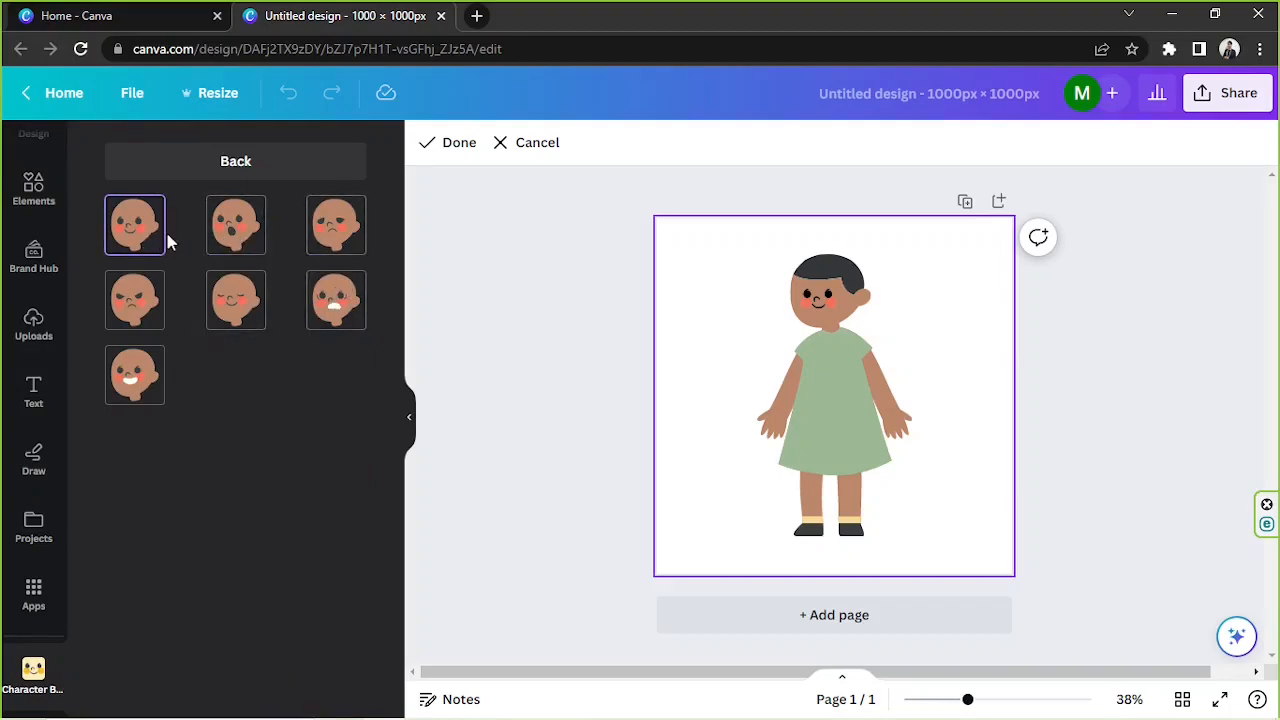
click(132, 374)
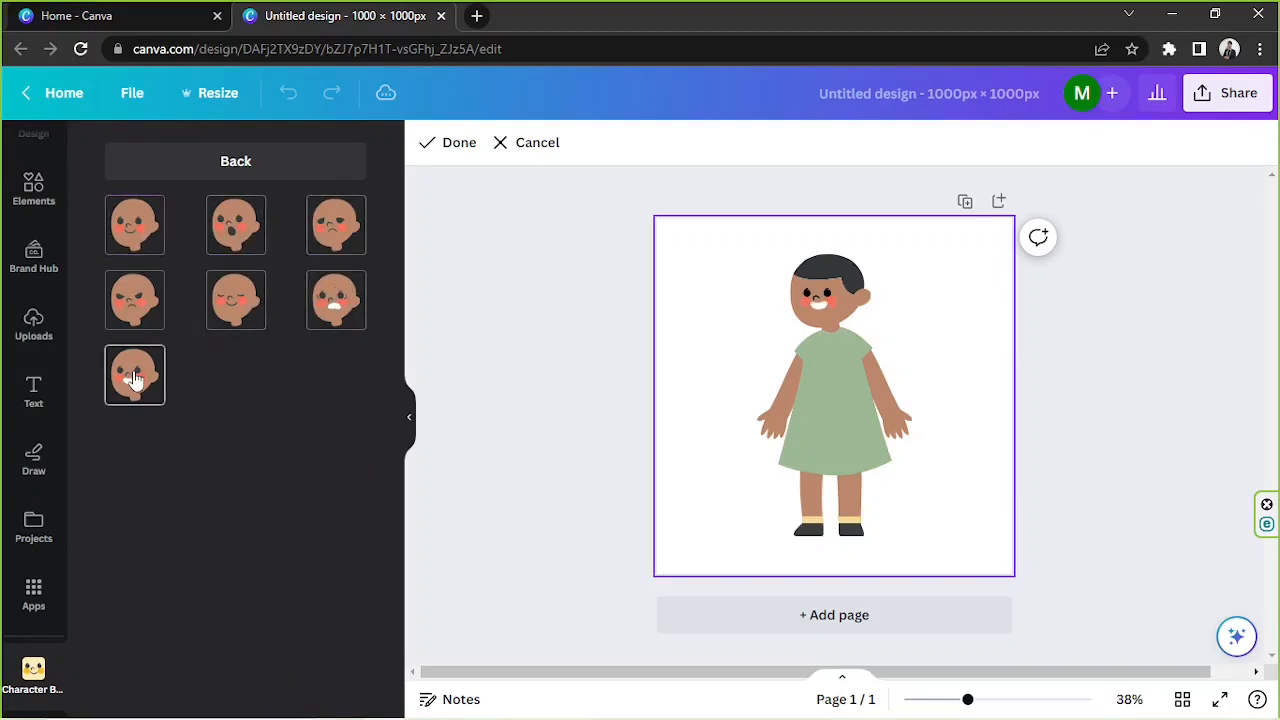
click(277, 164)
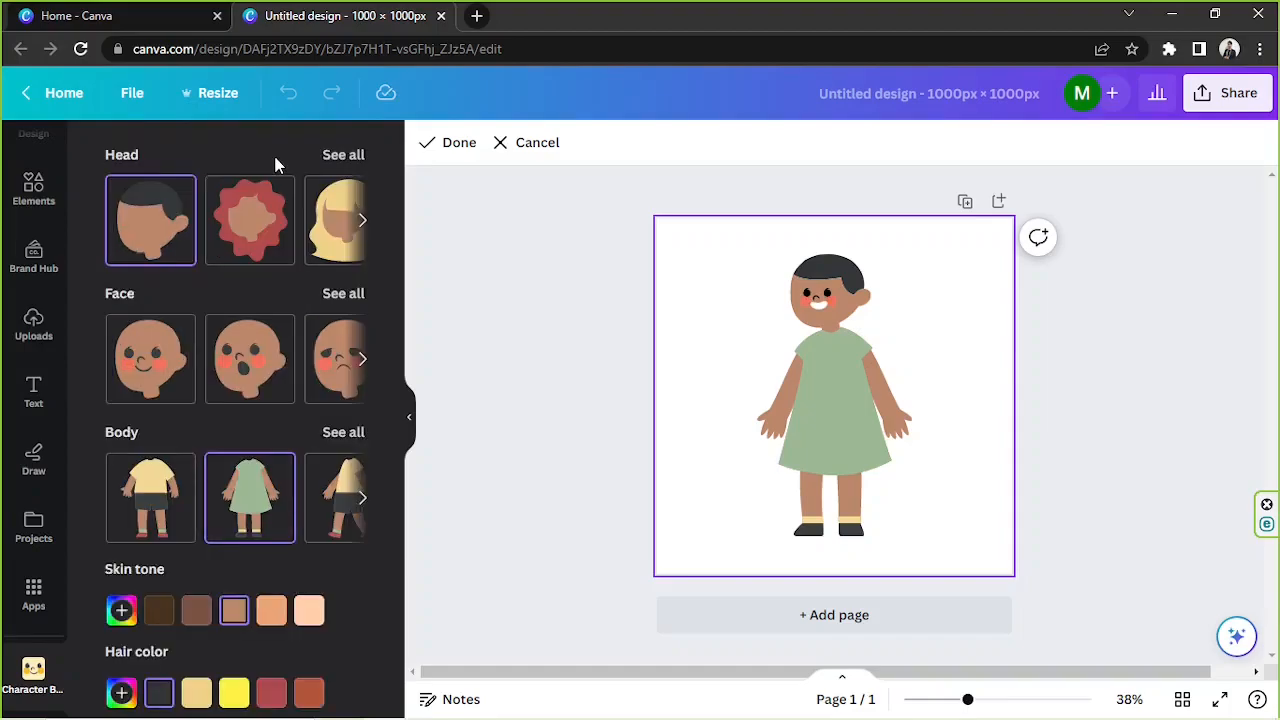
- Compare several hairstyles from the full set of heads and choose the long wavy hair with bangs
click(343, 157)
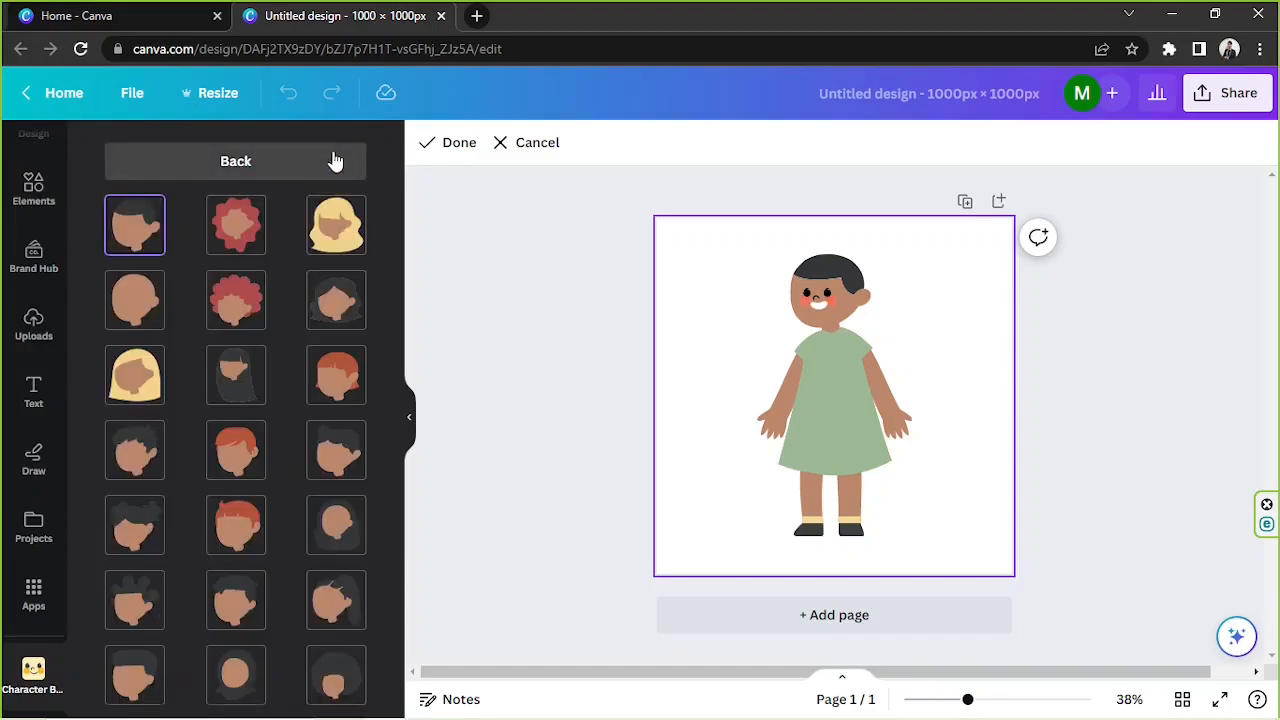
click(335, 221)
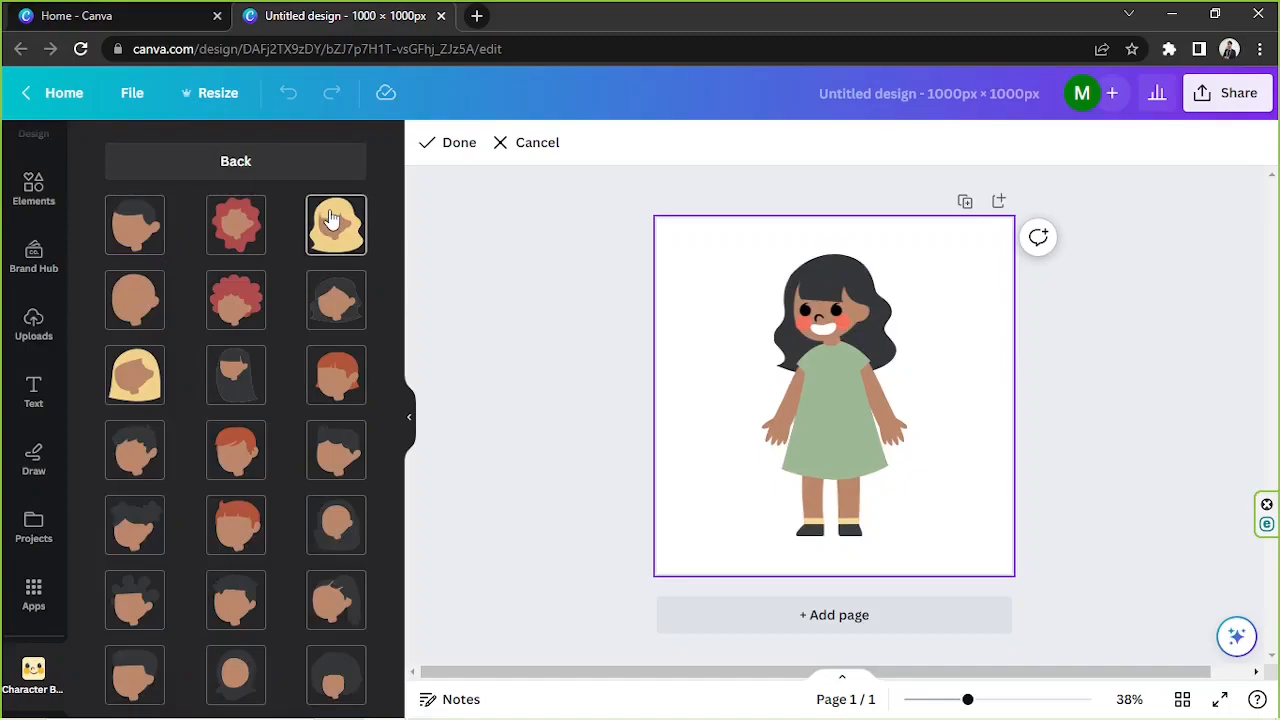
click(238, 372)
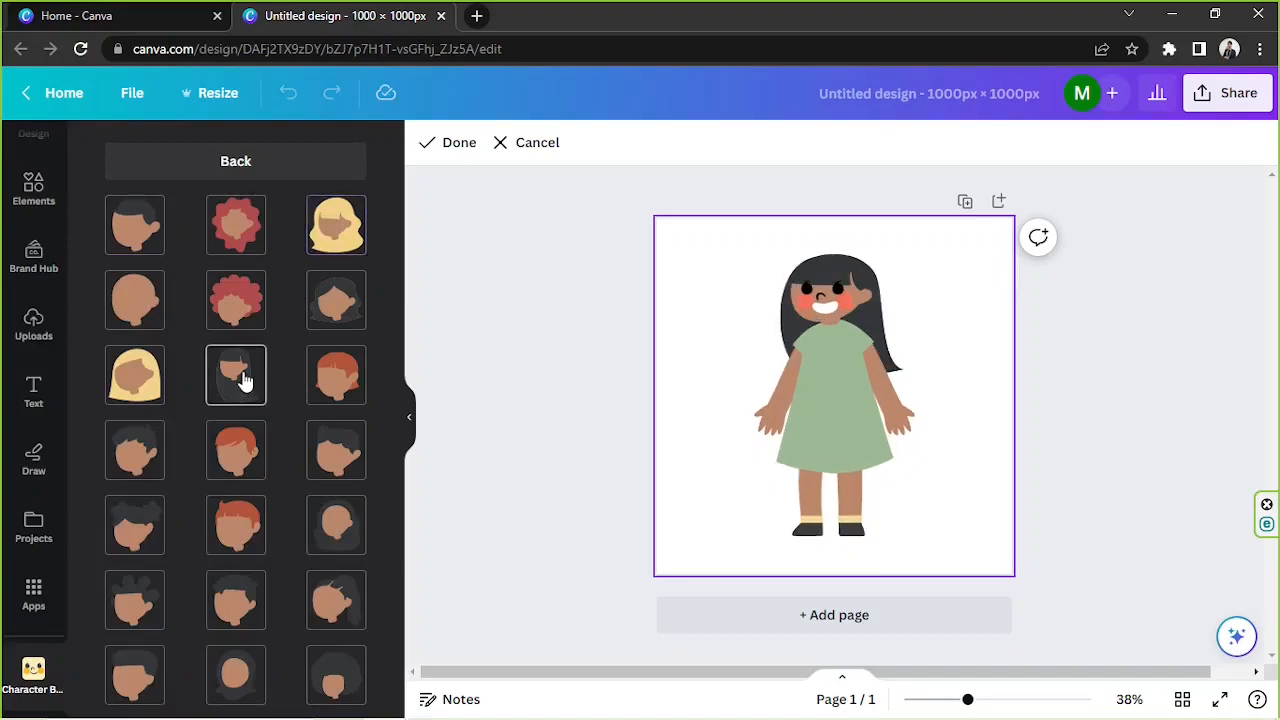
click(335, 300)
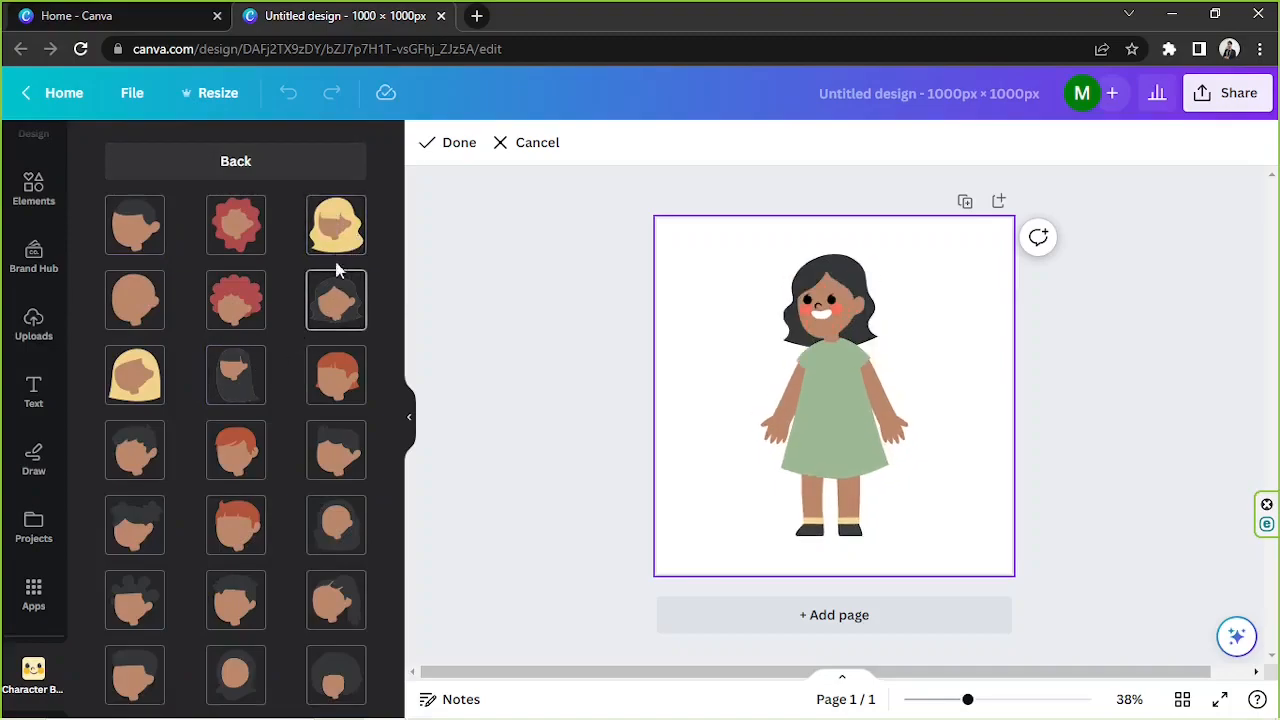
click(343, 528)
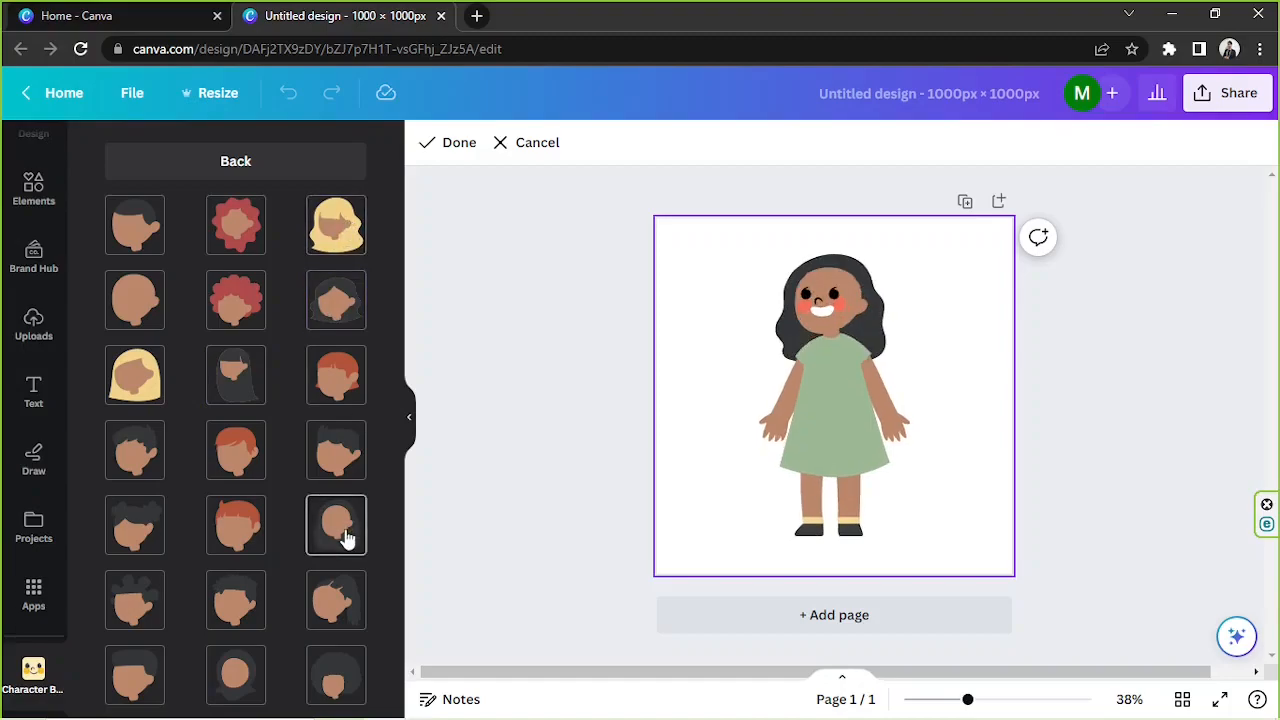
click(357, 233)
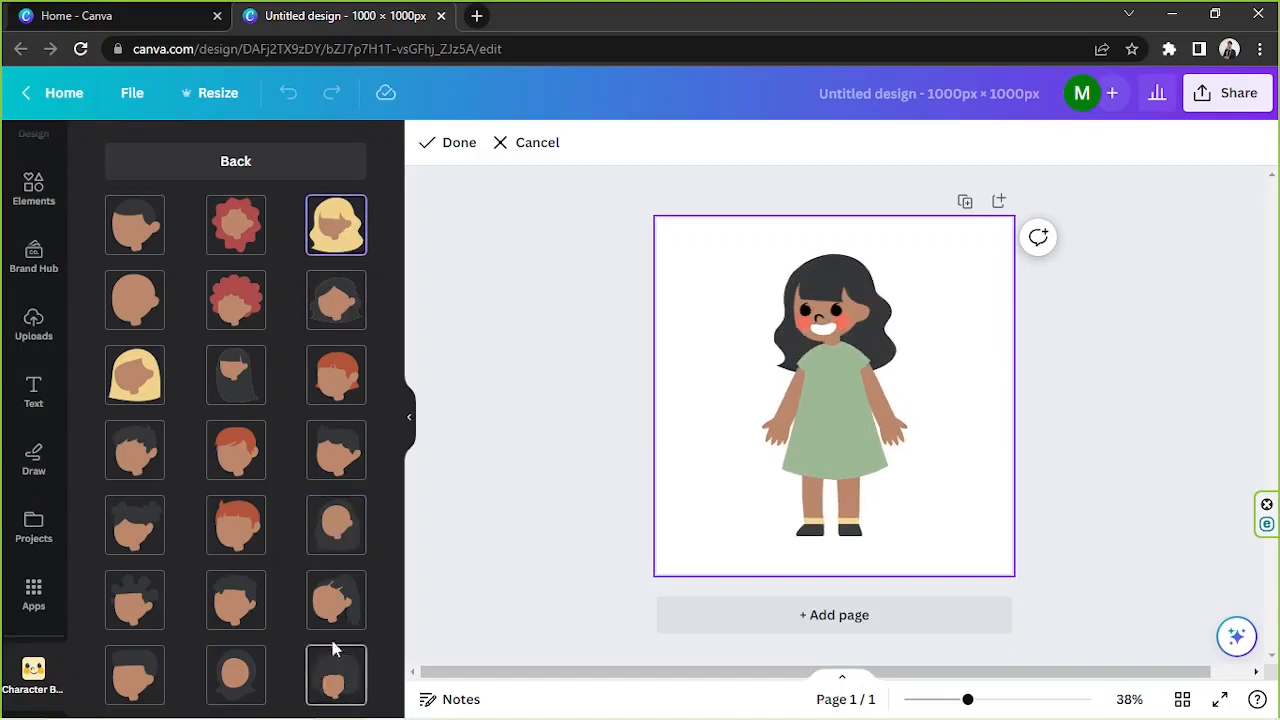
click(360, 530)
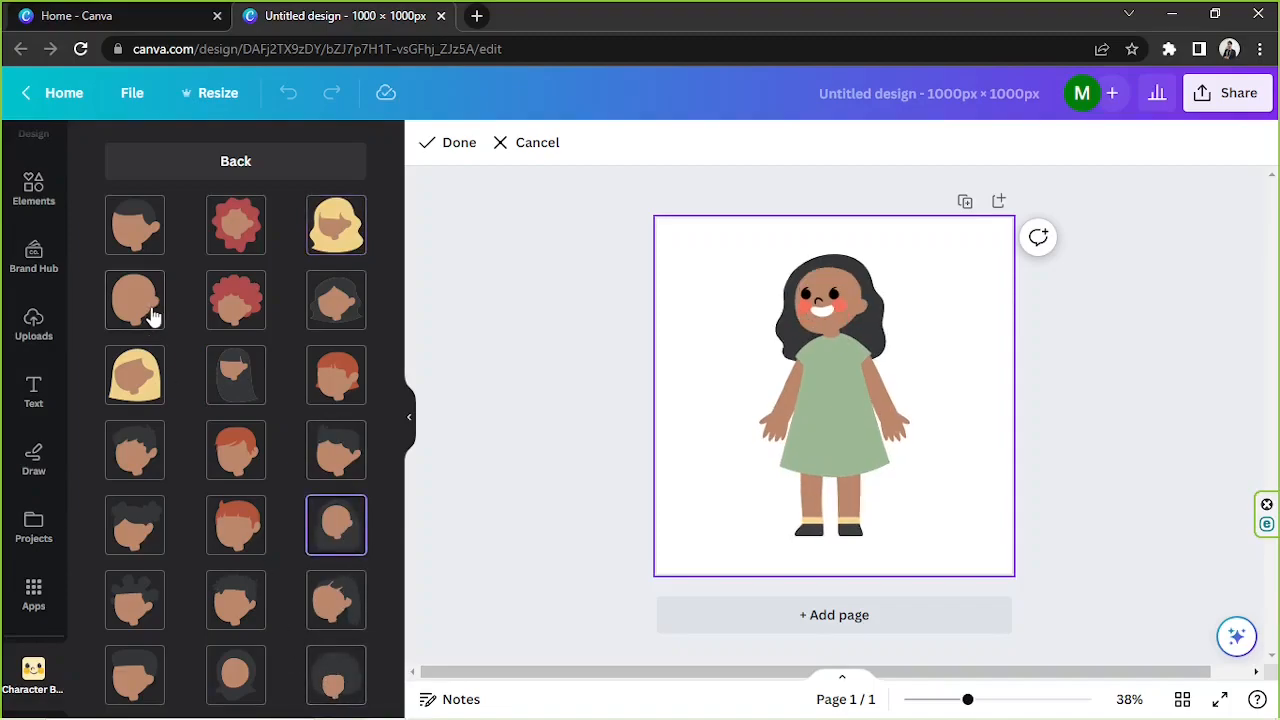
click(310, 234)
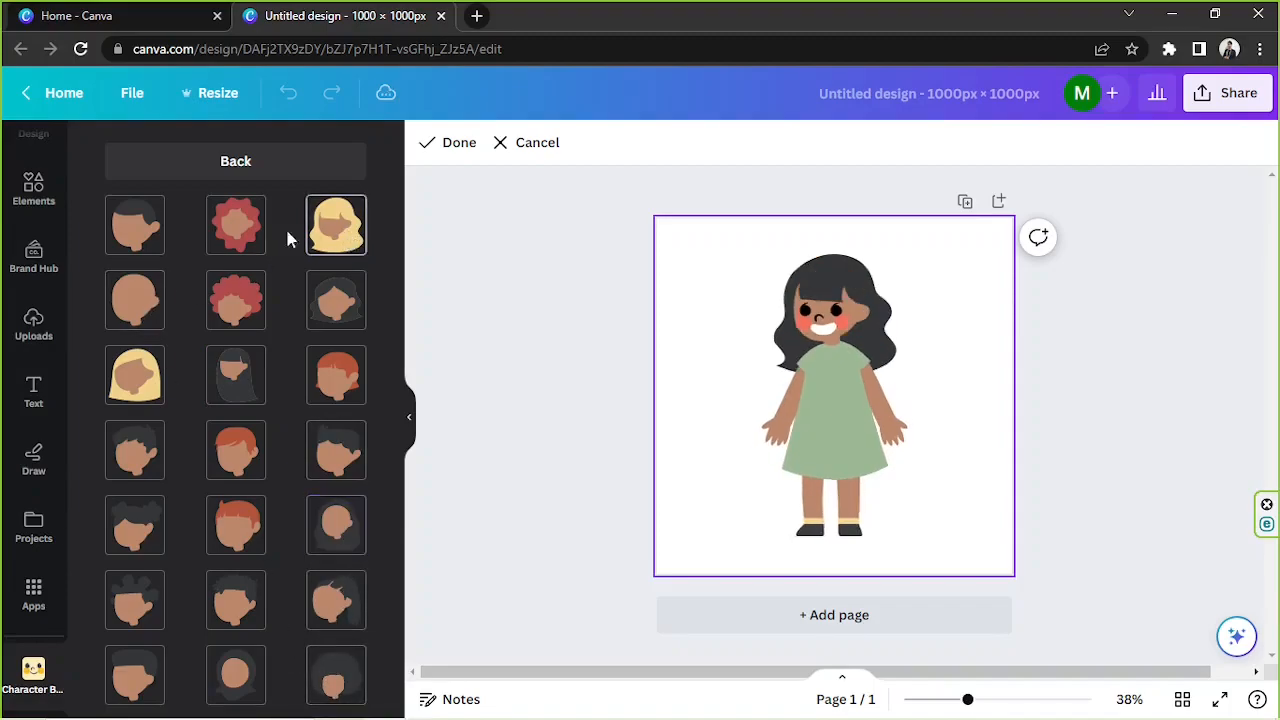
click(218, 178)
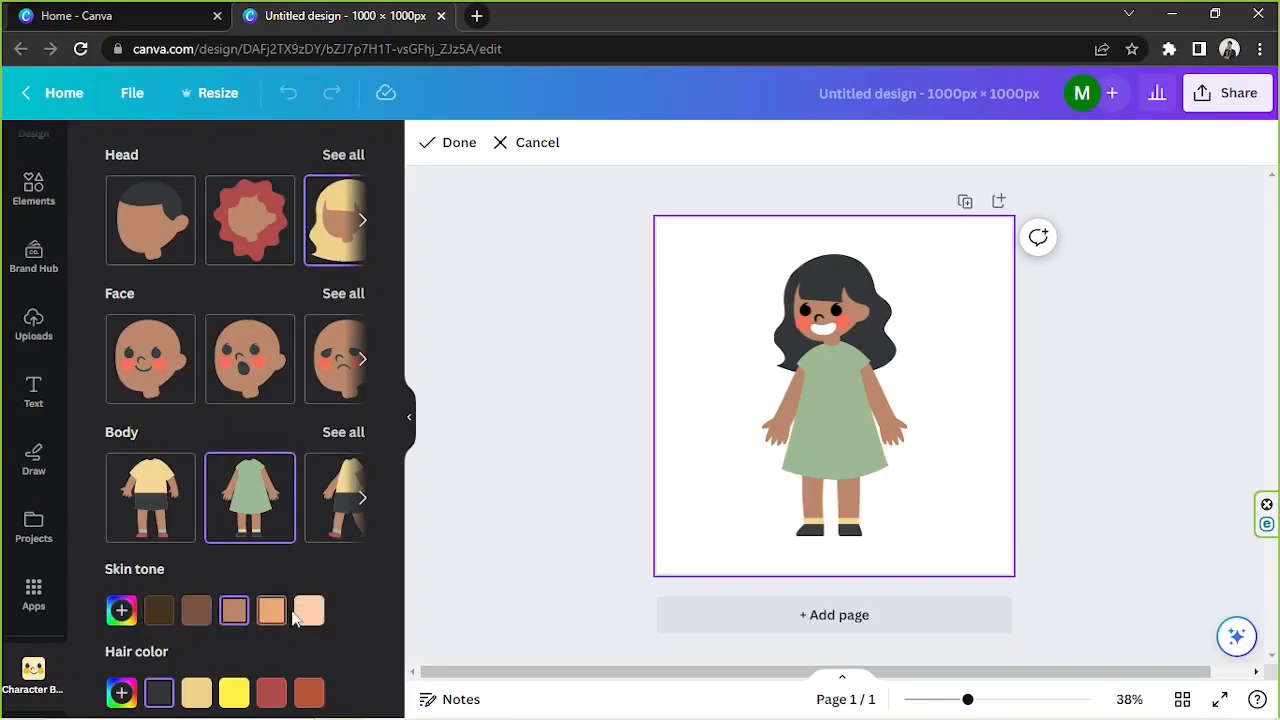
- Try the preset skin tones on the character from the darkest to the lightest
click(168, 616)
click(200, 616)
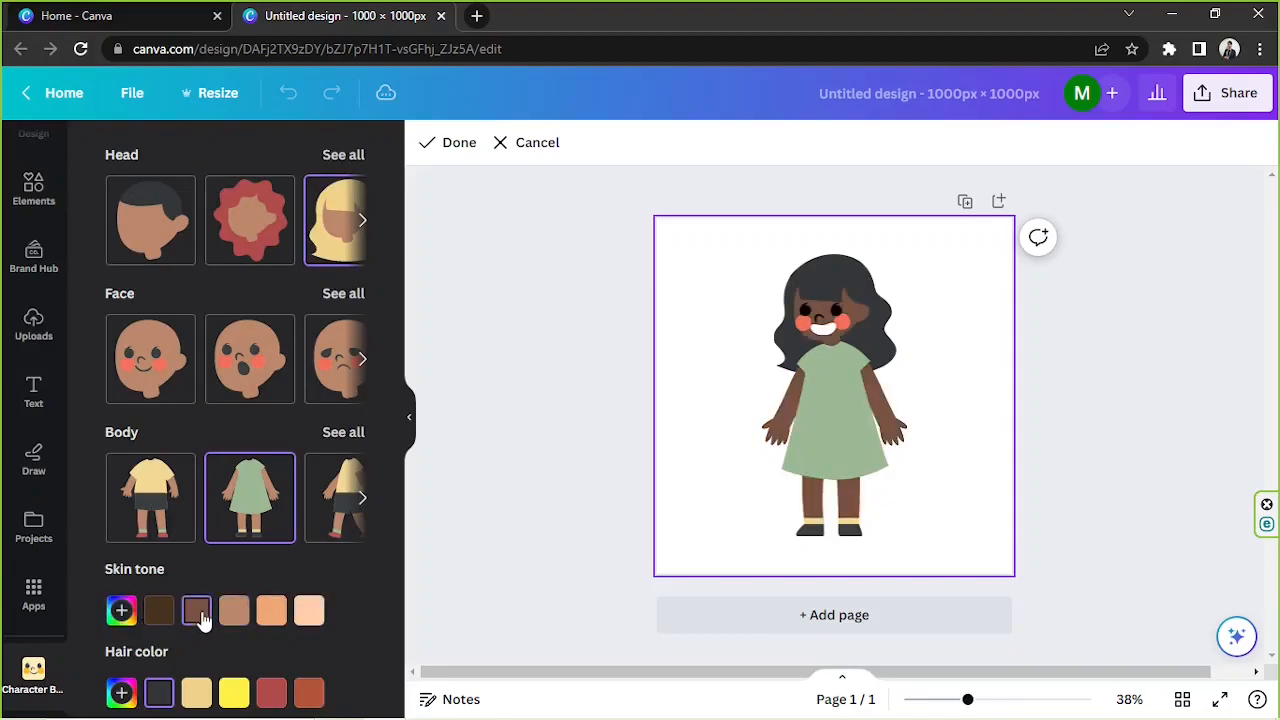
click(234, 612)
click(266, 617)
click(307, 613)
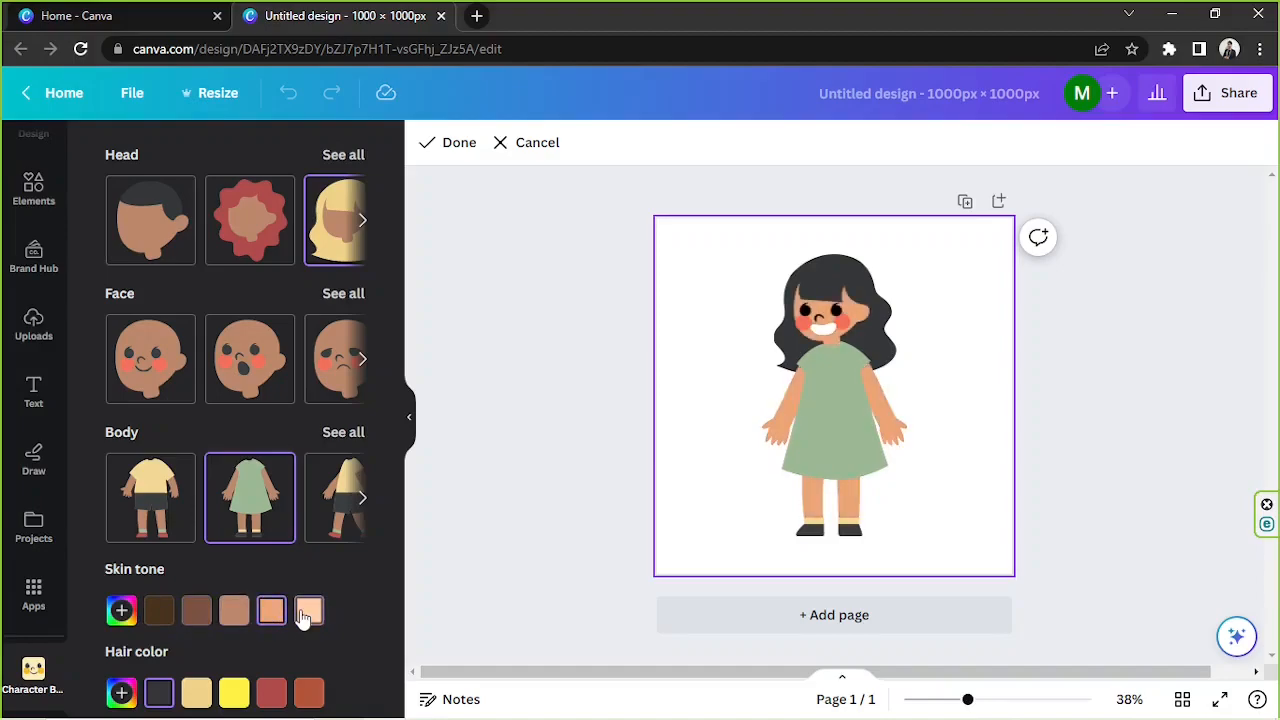
- Mix a custom light tan color and apply it as the character's skin tone
click(121, 612)
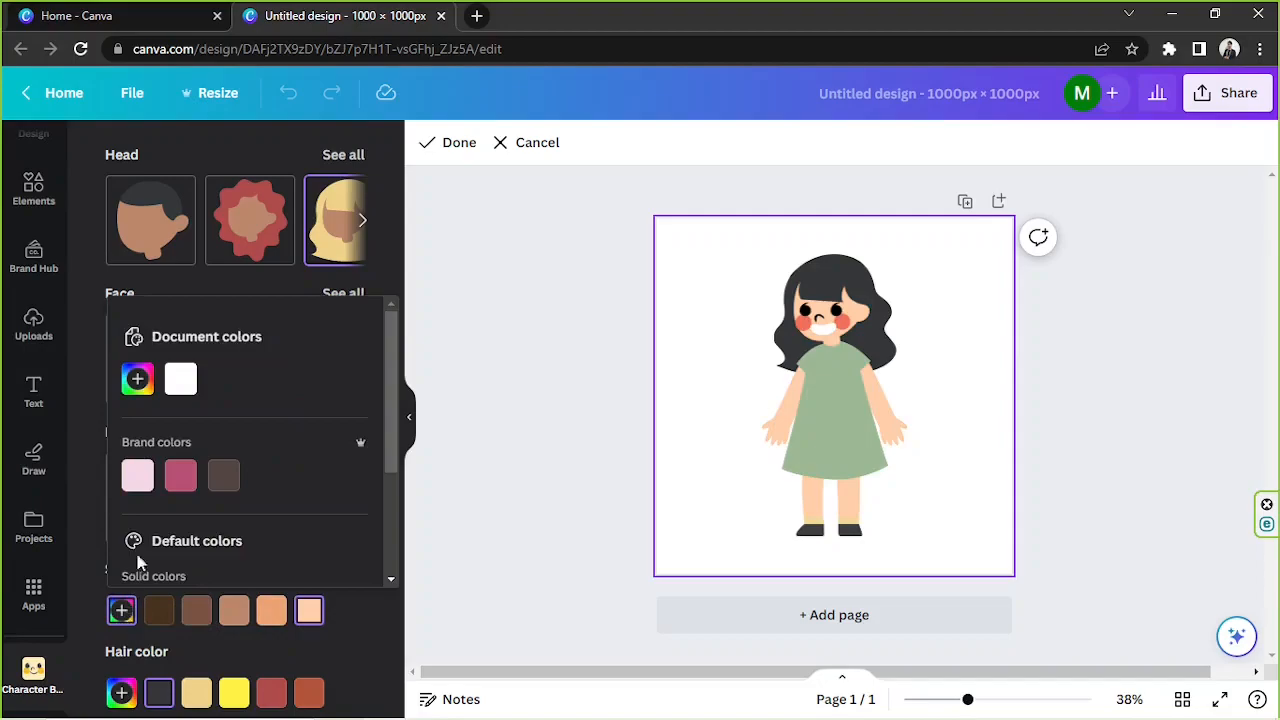
click(137, 379)
drag(226, 424, 258, 352)
drag(166, 540, 155, 535)
drag(257, 423, 217, 433)
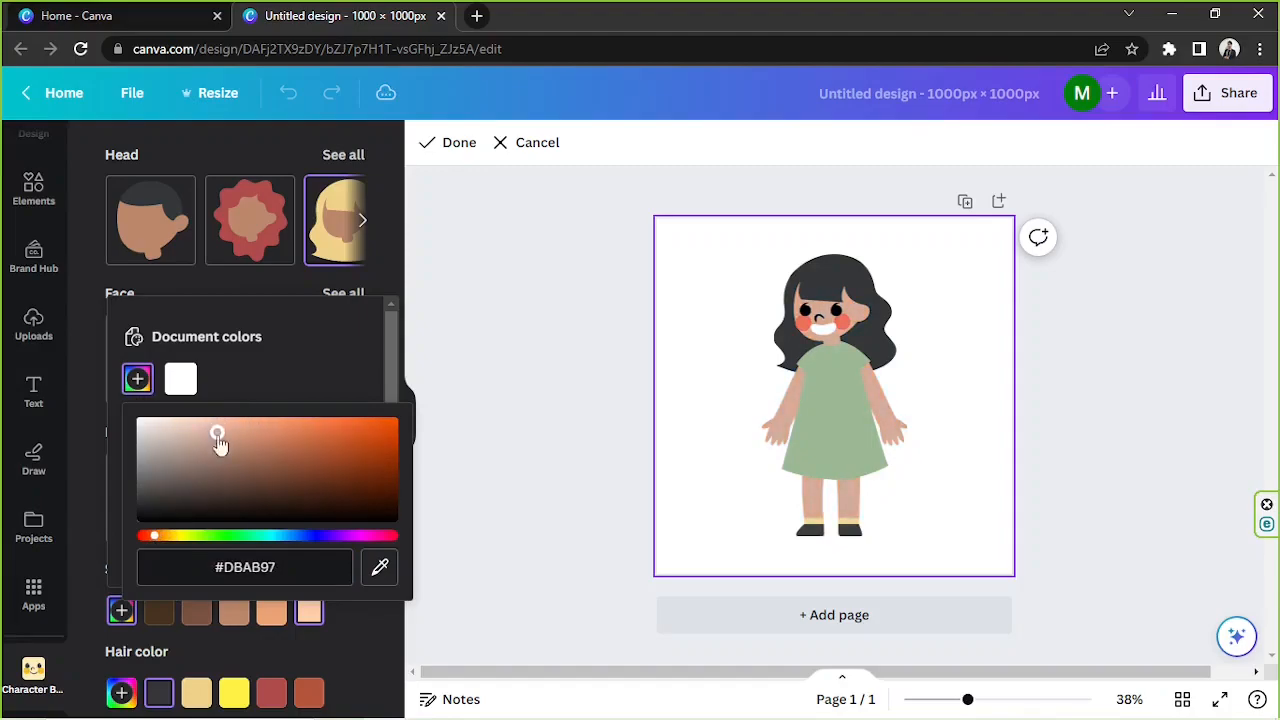
drag(158, 538, 165, 538)
click(357, 605)
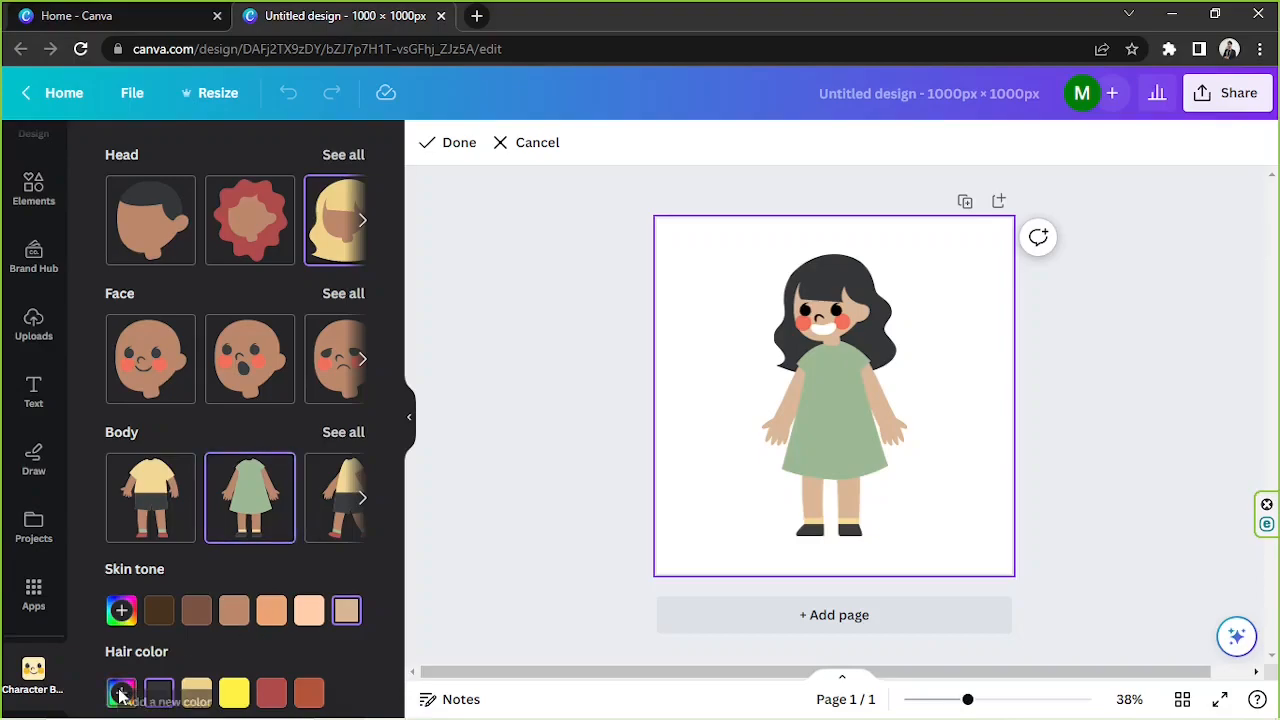
- Try the preset red, yellow, blonde and dark gray hair colors on the character
click(276, 700)
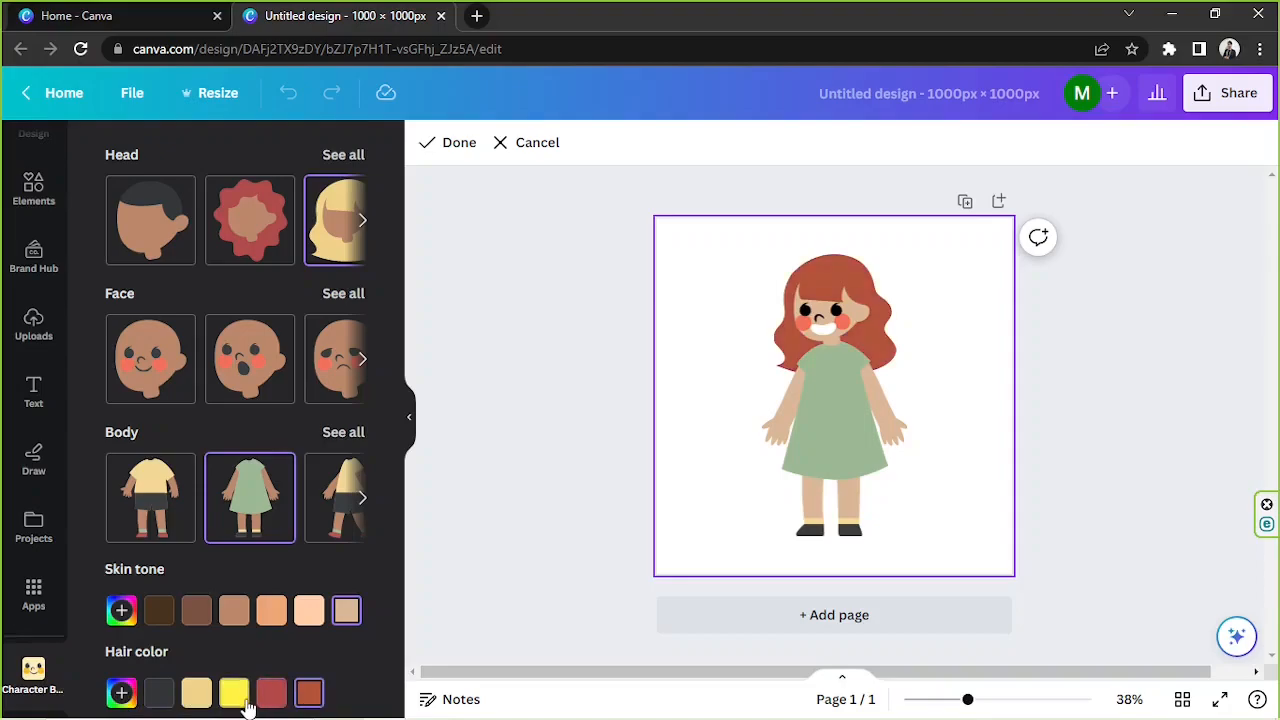
click(231, 700)
click(196, 695)
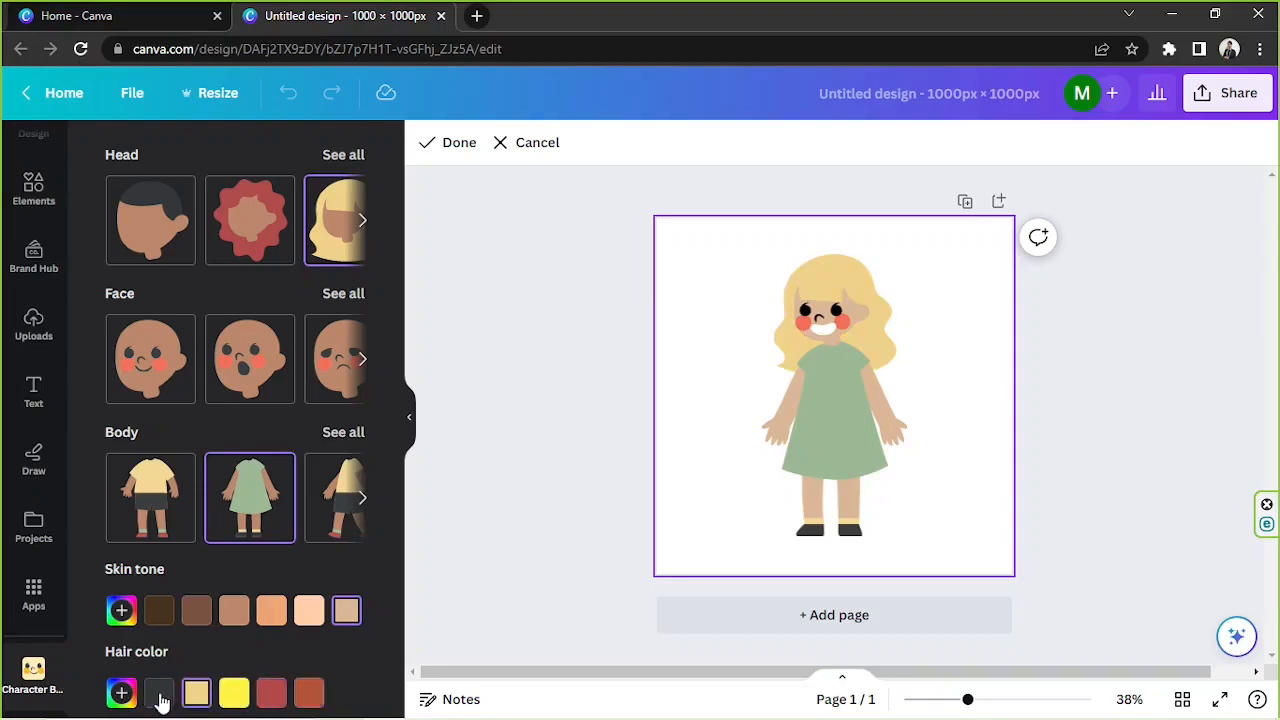
click(156, 695)
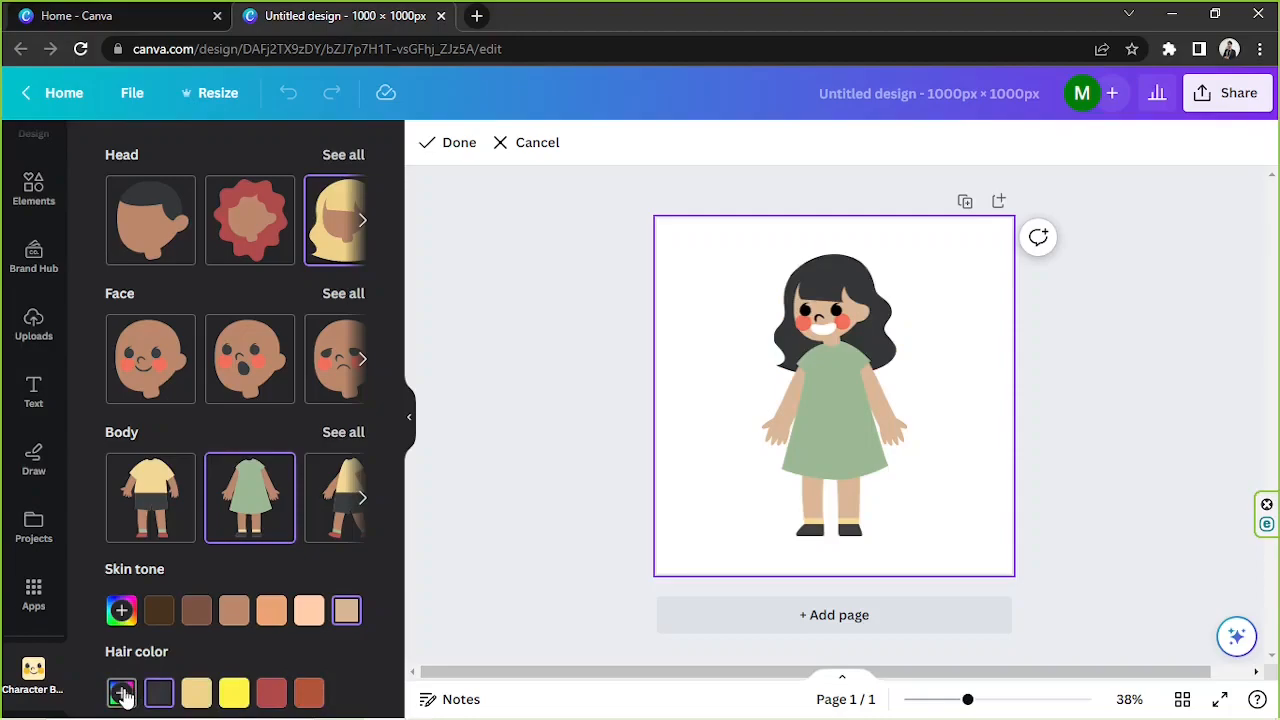
- Give the character a custom dark blue-black hair color of #0A1E24
click(121, 695)
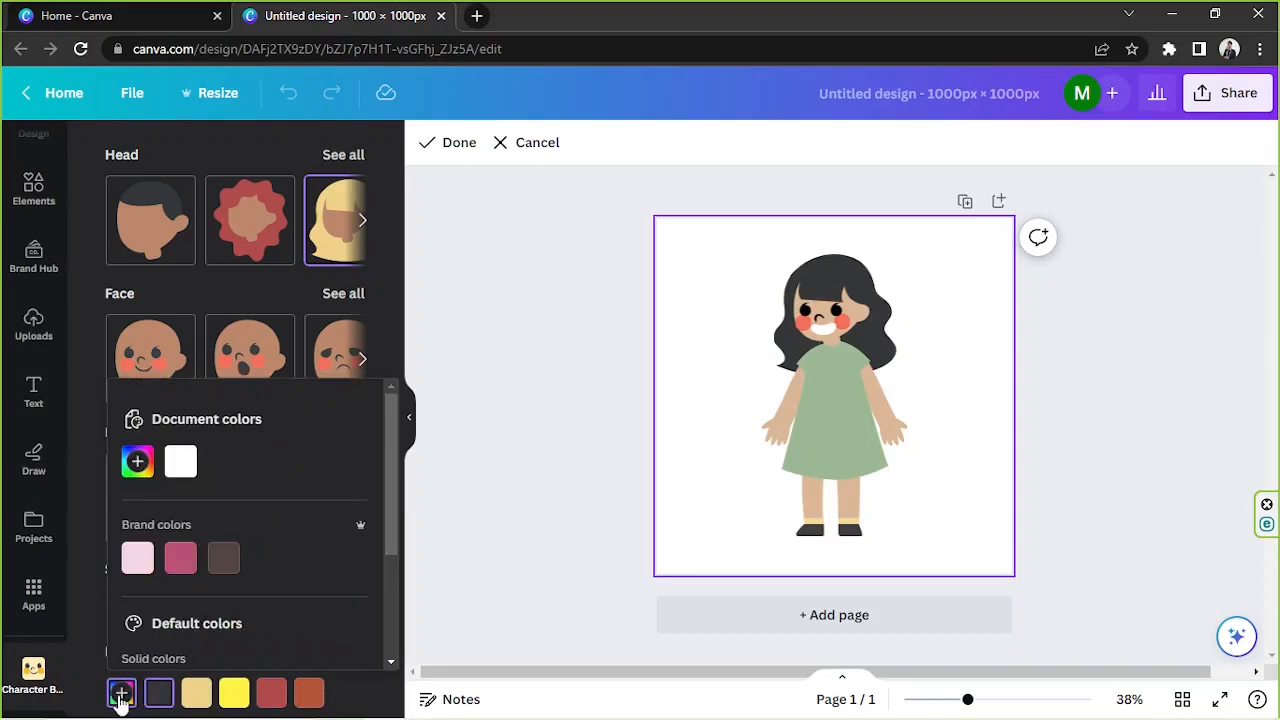
click(137, 461)
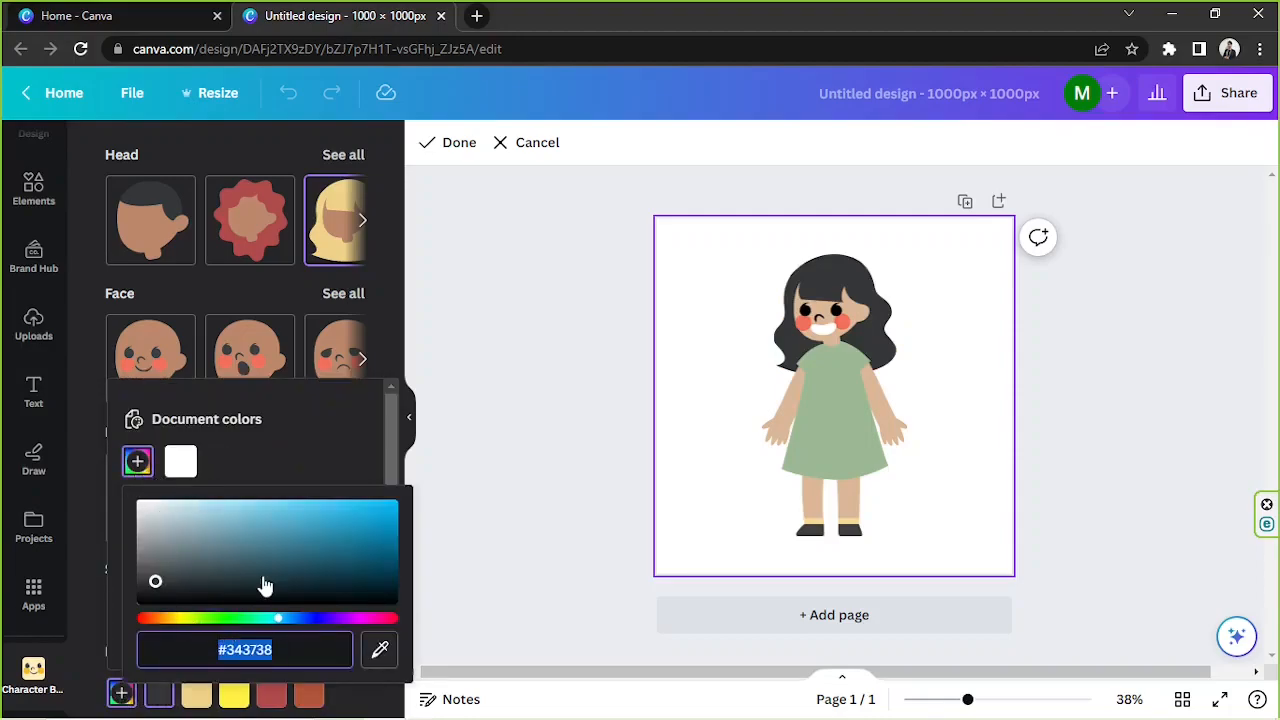
click(271, 574)
click(302, 582)
mouse_move(302, 582)
mouse_down()
mouse_move(391, 594)
mouse_move(323, 590)
mouse_up()
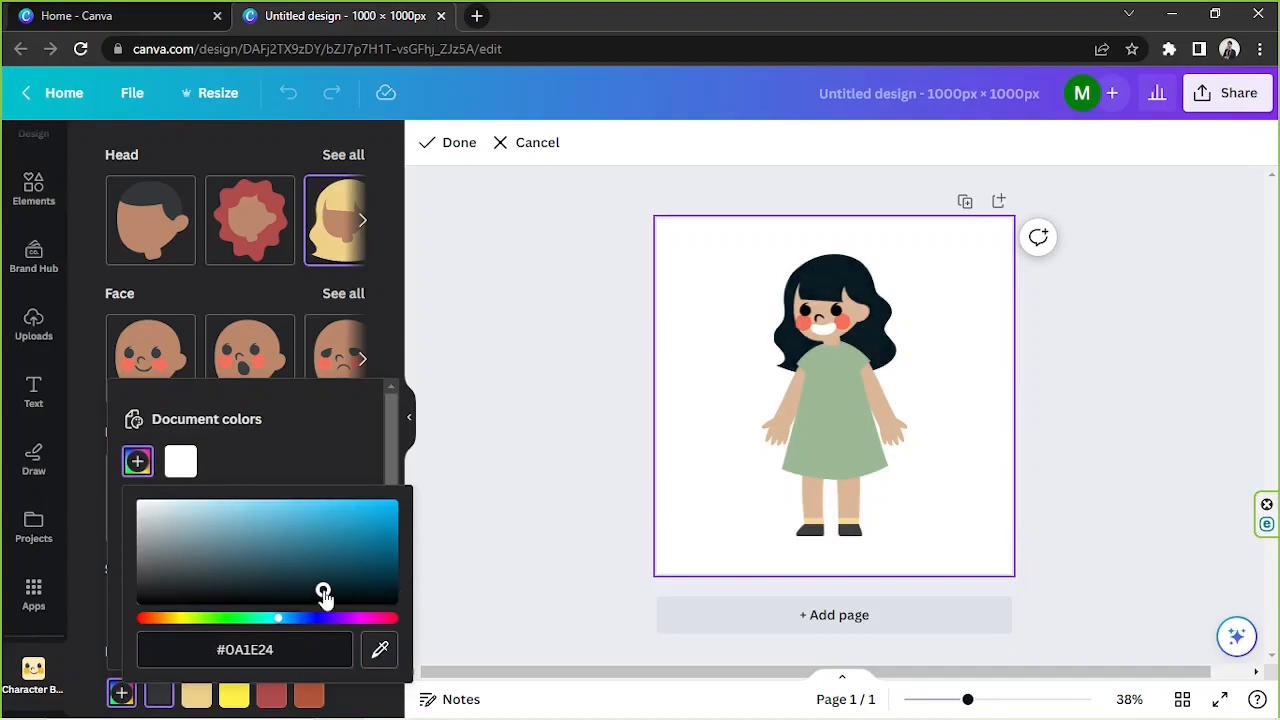
click(373, 360)
click(373, 360)
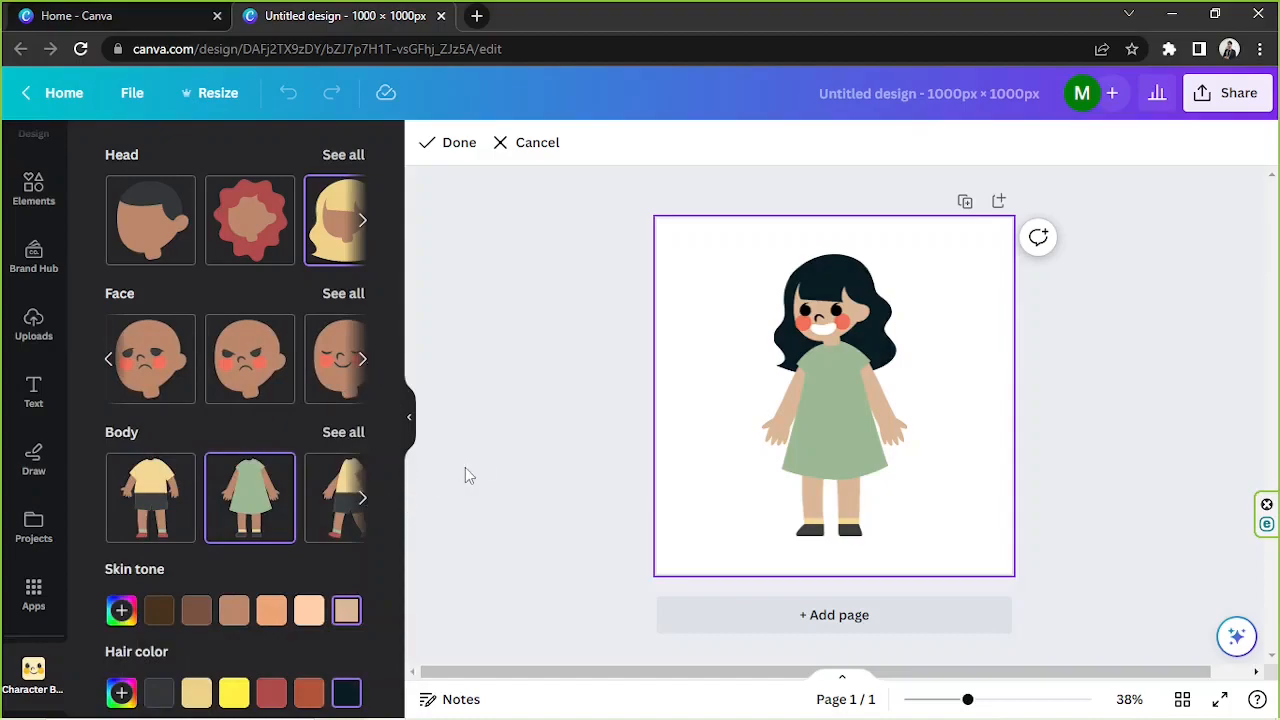
- Finish building the character and move it to the center of the page
click(437, 147)
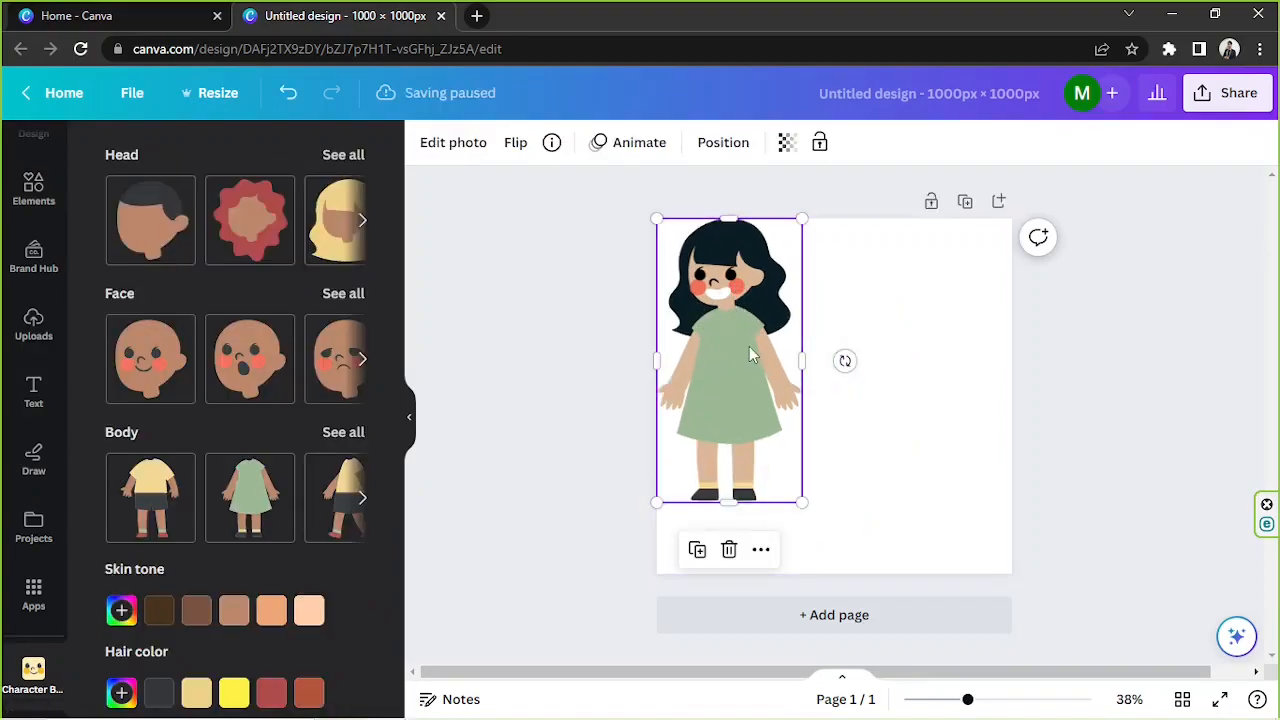
drag(752, 352, 846, 389)
click(723, 366)
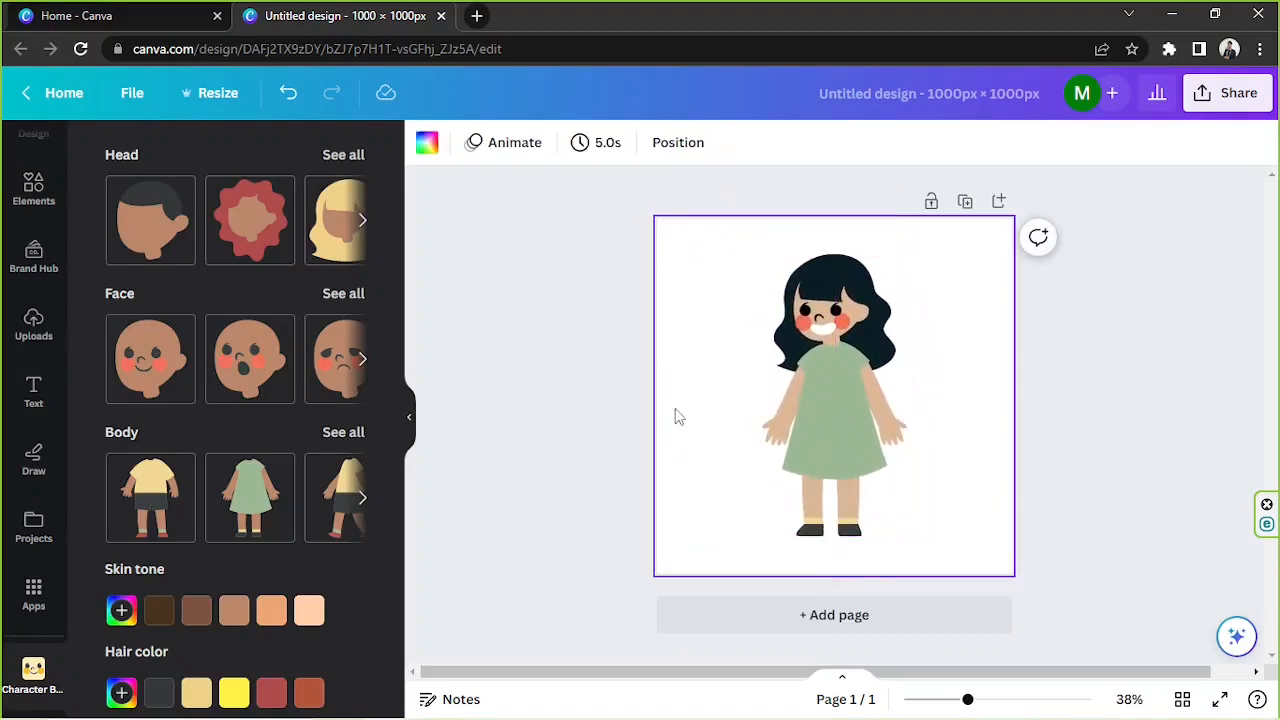
- Add a blank second page to the design after the page with the finished character
click(852, 415)
click(945, 416)
click(824, 394)
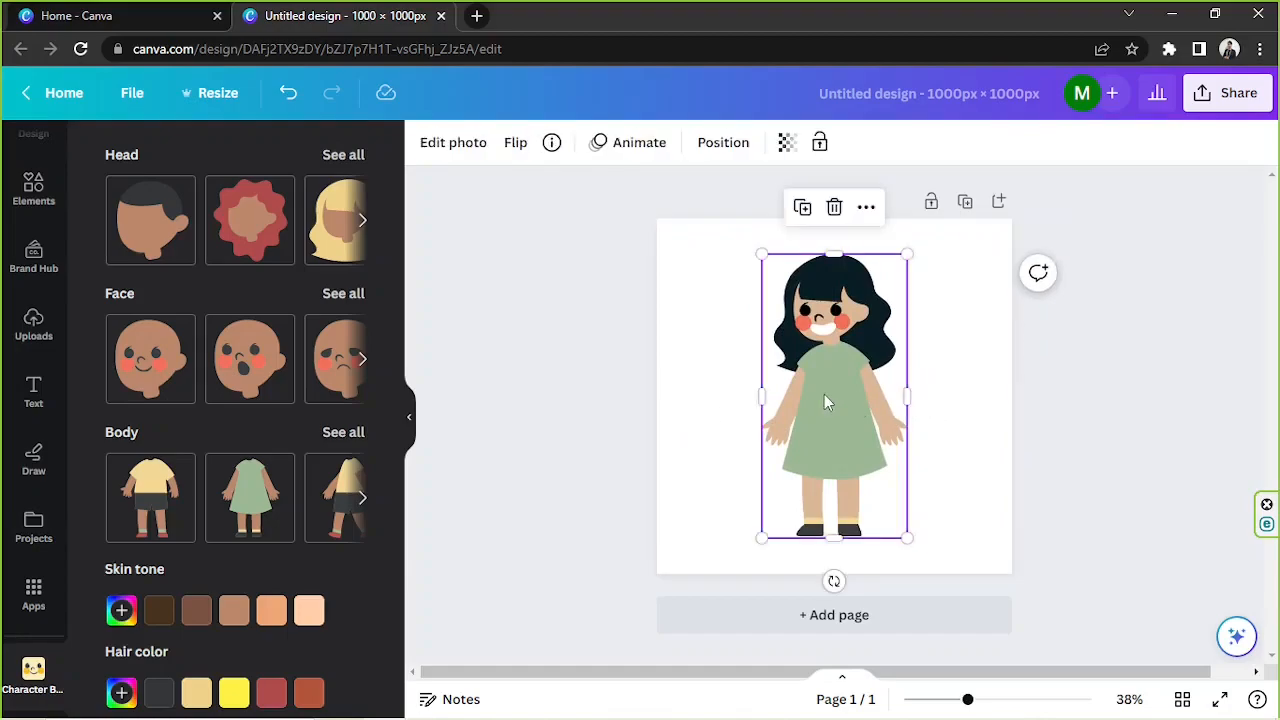
click(799, 617)
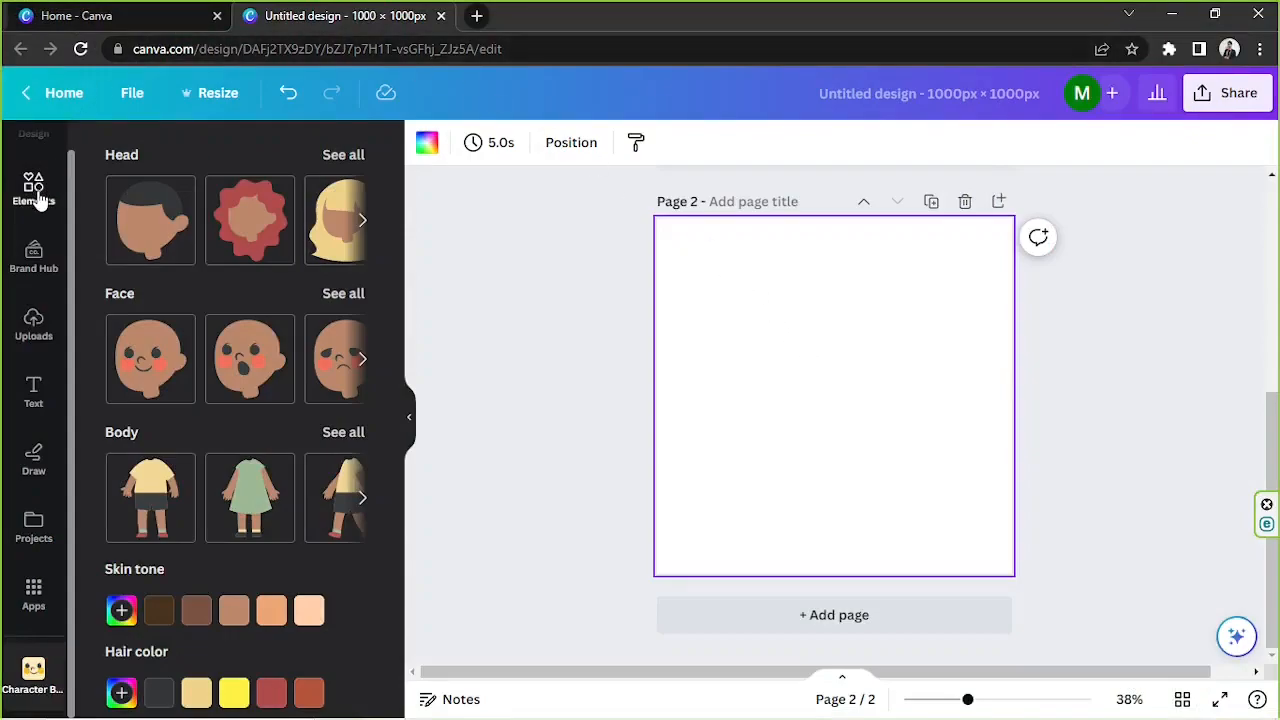
- Search the available apps for "pixton" and open the Pixton app
click(35, 595)
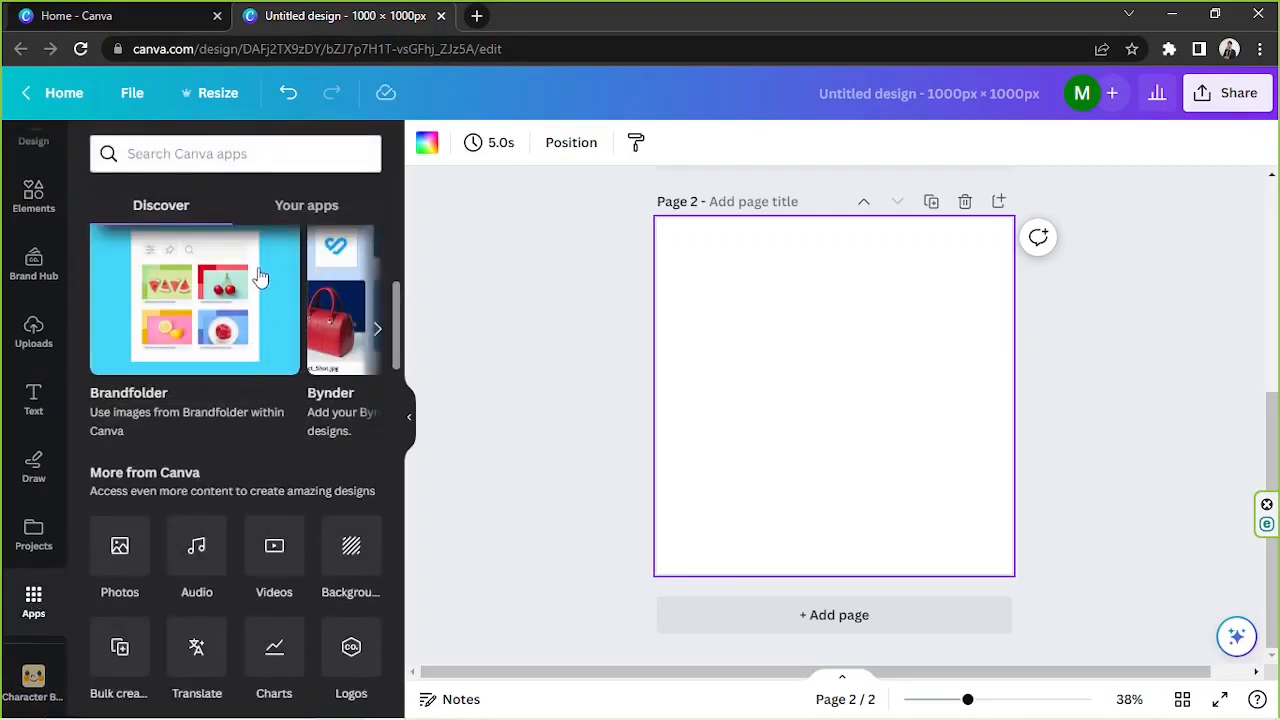
scroll(258, 276, down, 2)
scroll(258, 276, down, 3)
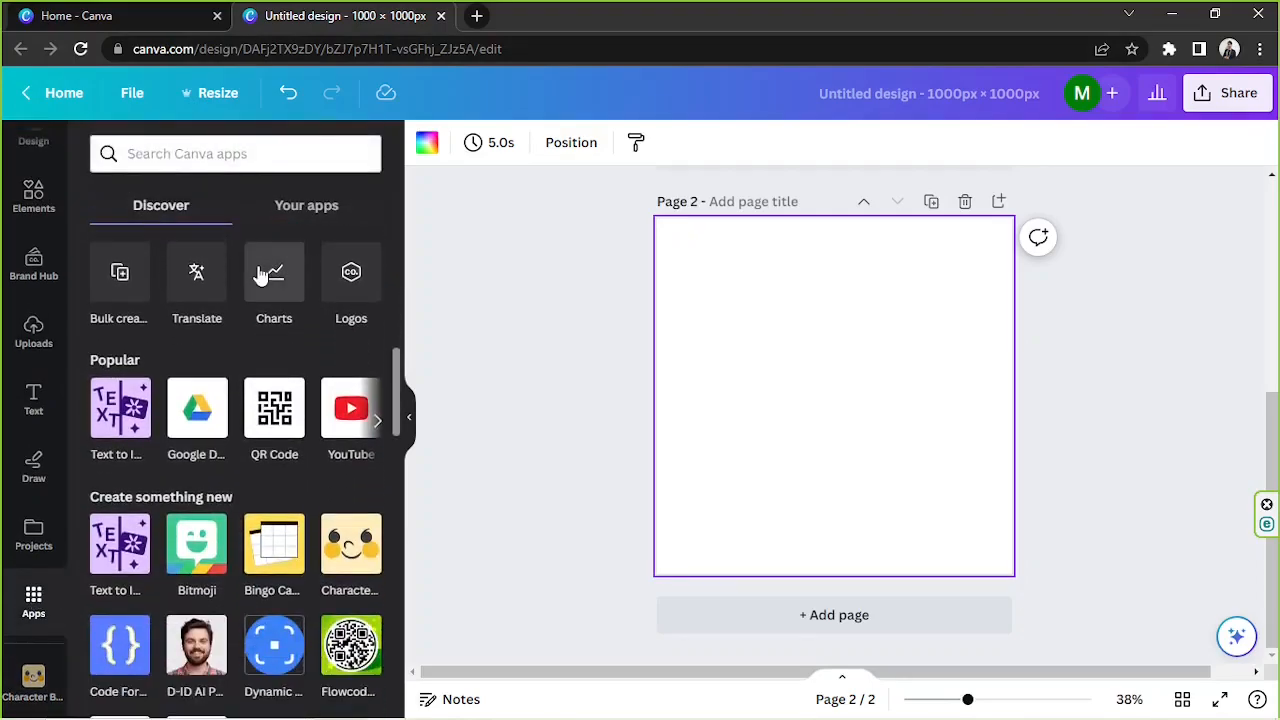
scroll(260, 276, down, 2)
scroll(258, 272, down, 3)
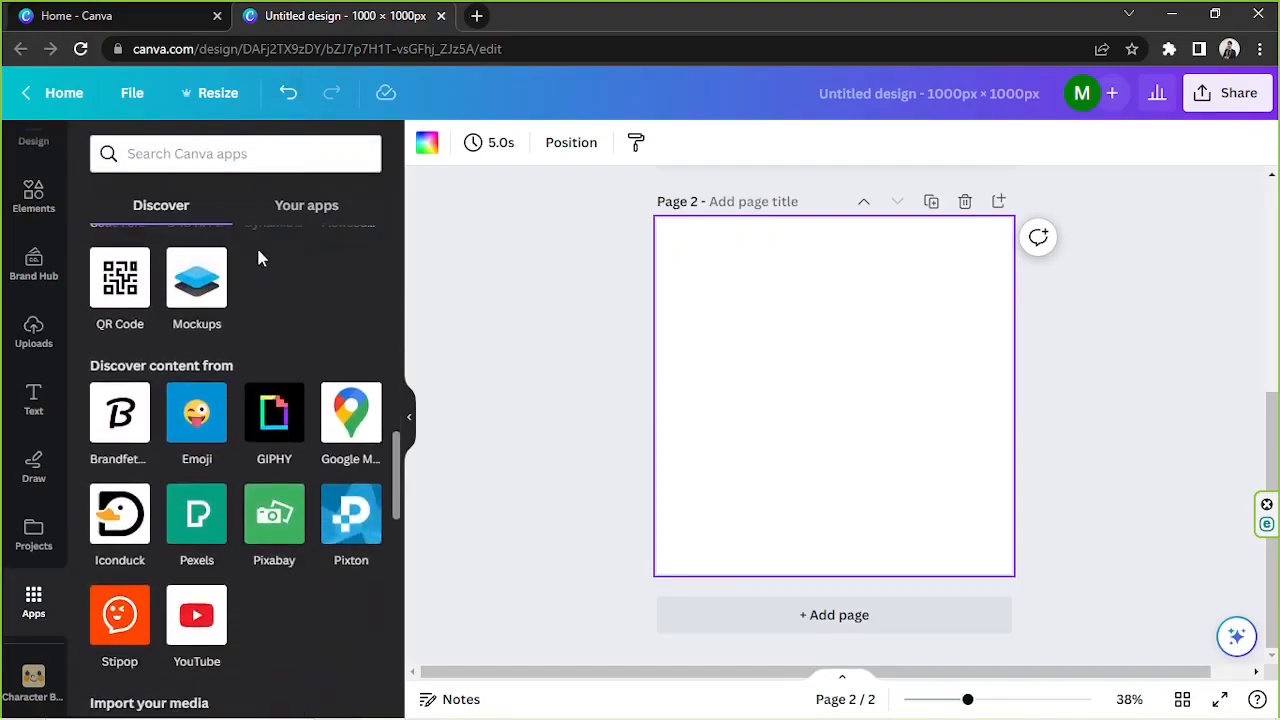
click(264, 150)
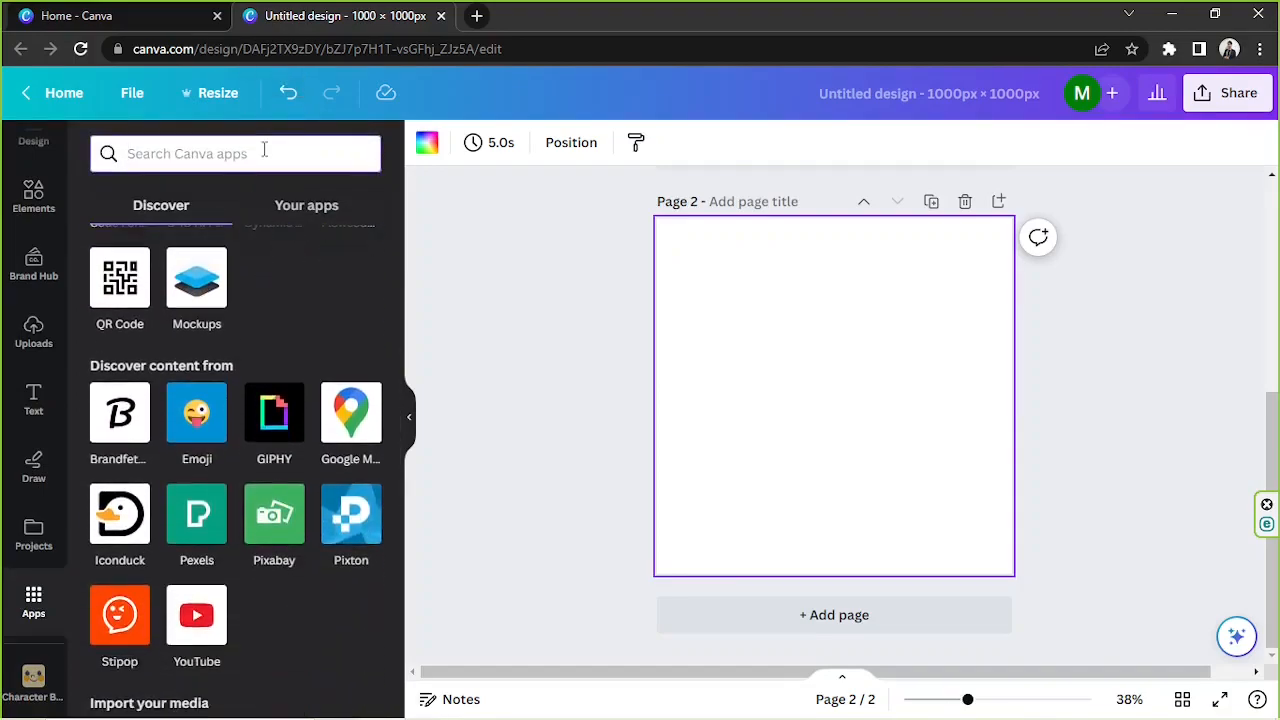
text(pixton)
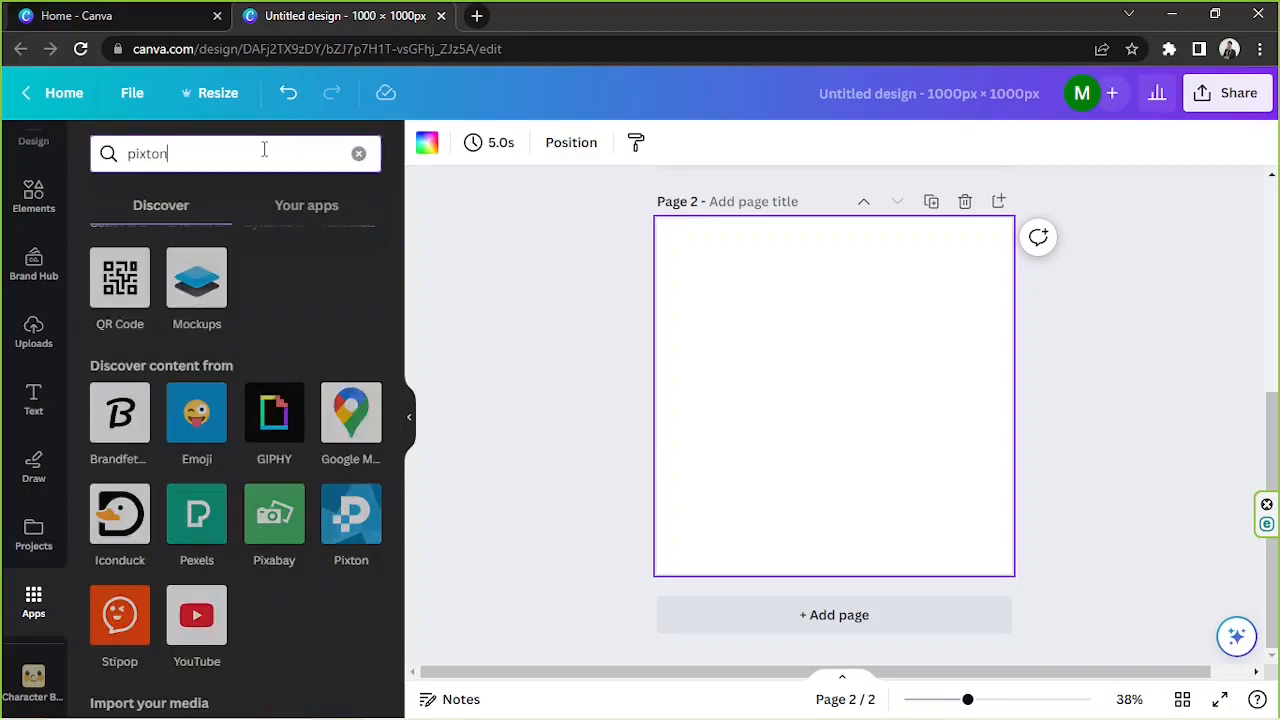
key(Return)
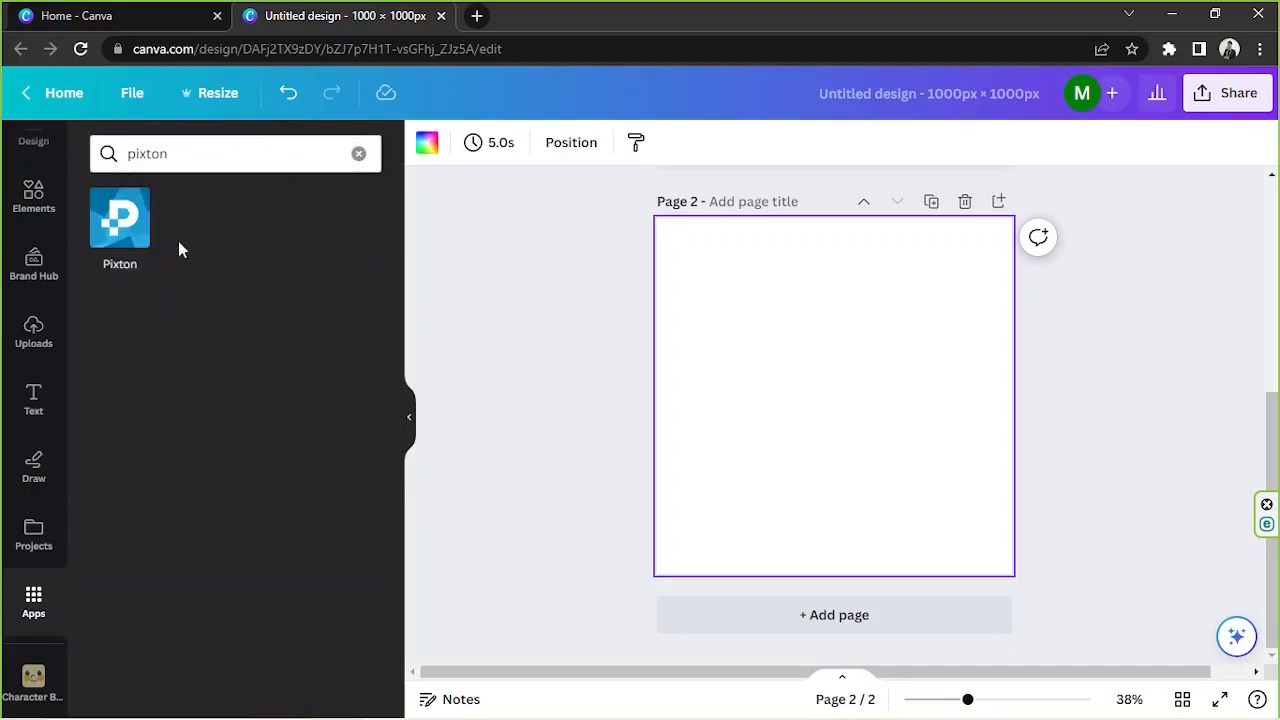
click(119, 233)
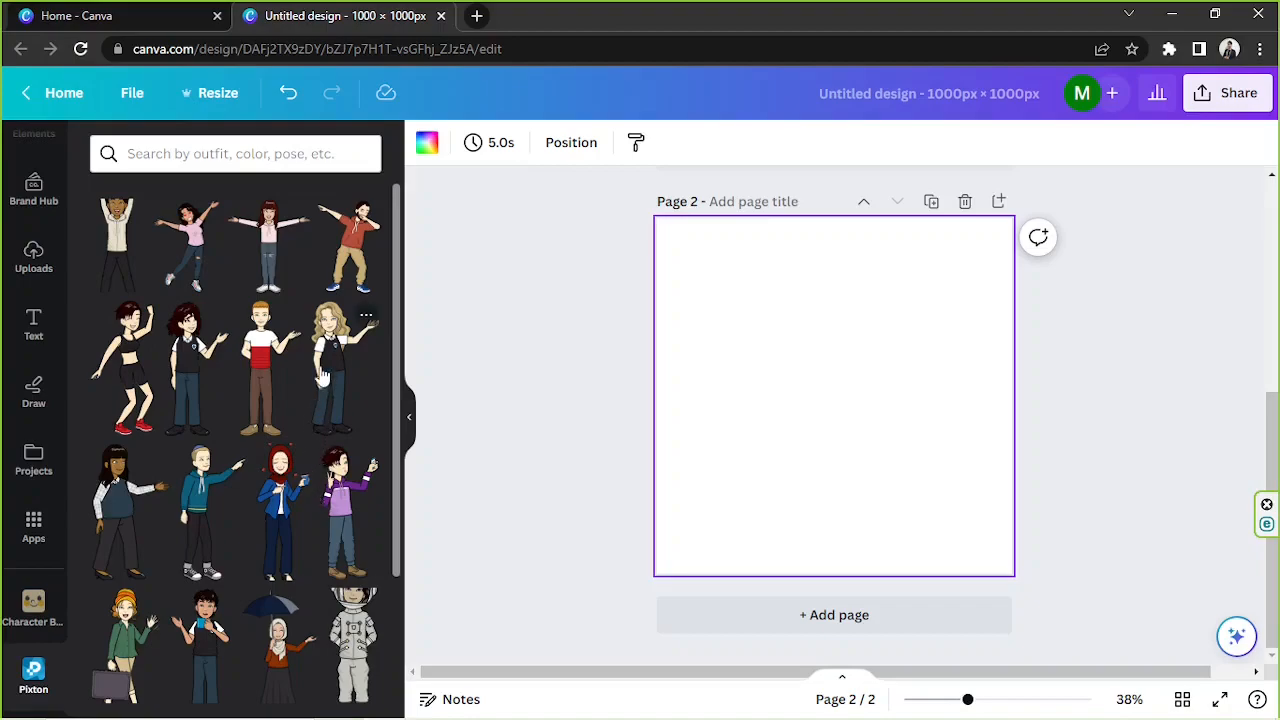
- Browse the Pixton character collection and search it for "dancing" poses
scroll(322, 370, down, 4)
scroll(322, 370, down, 5)
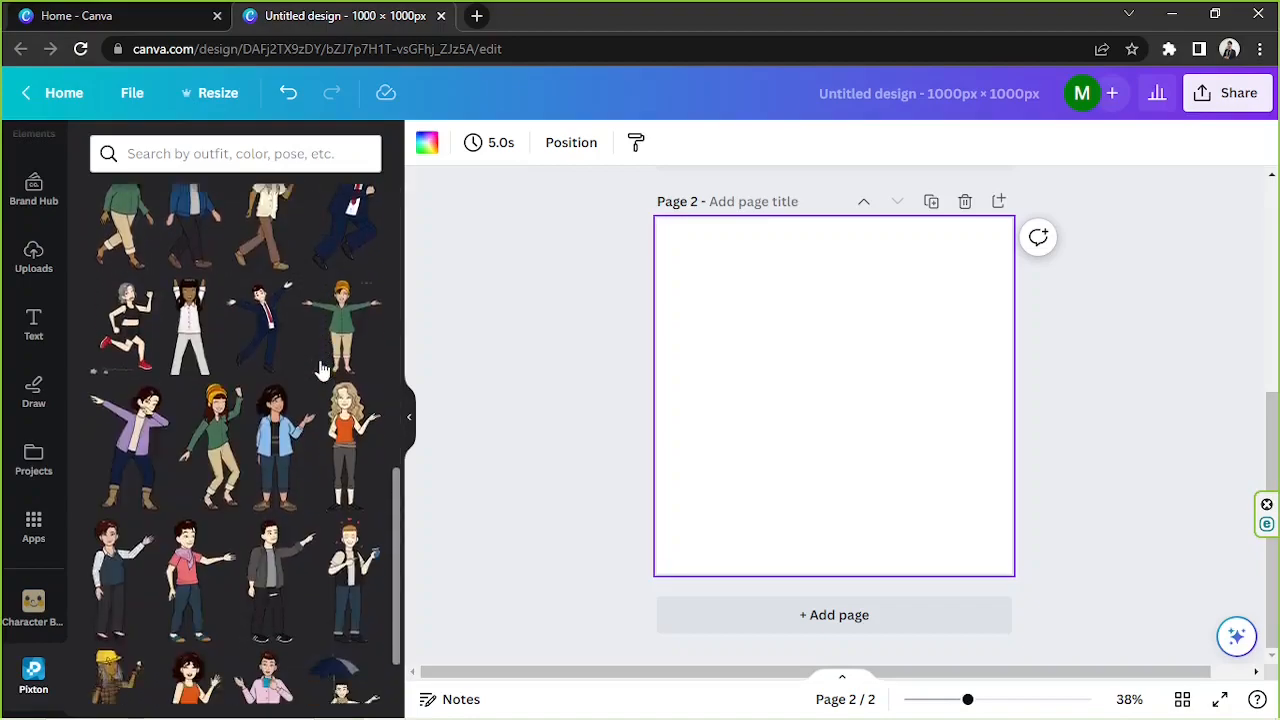
click(265, 154)
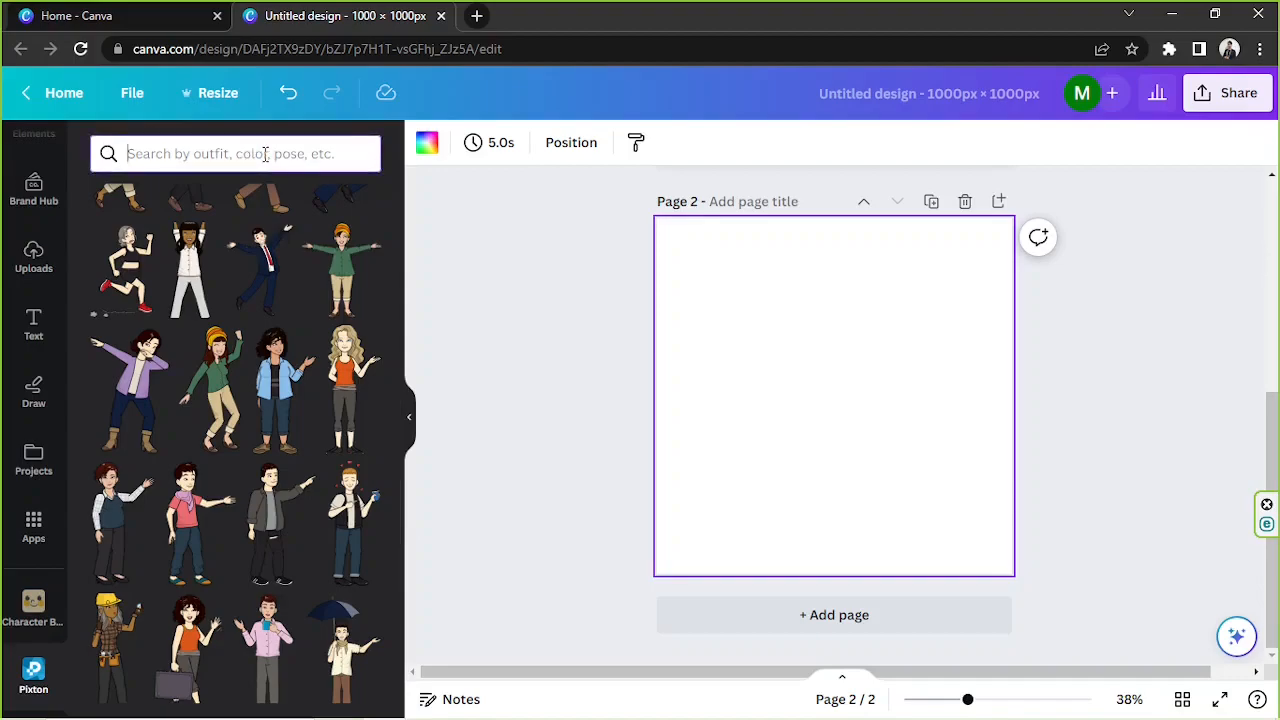
text(dan)
key(Return)
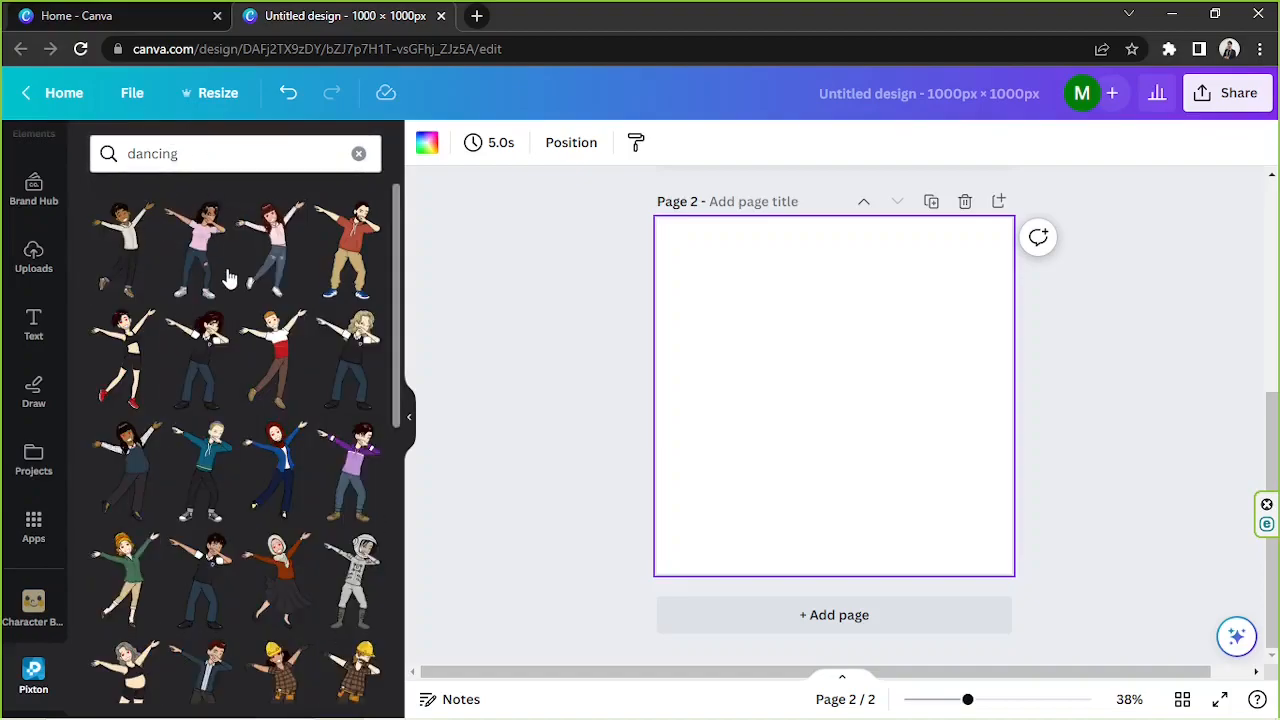
scroll(229, 272, down, 1)
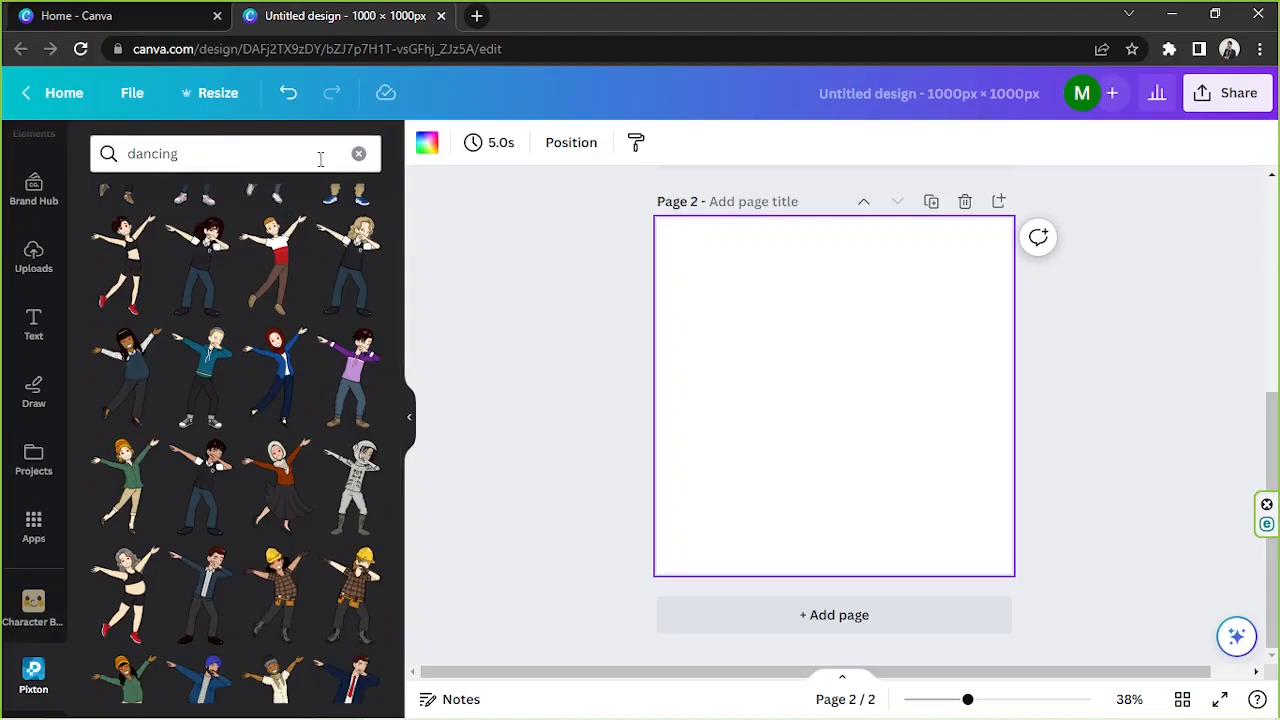
- Search the Pixton characters for "hoodie" and add the girl in the pink hoodie with outstretched arms to page 2
click(358, 153)
text(h)
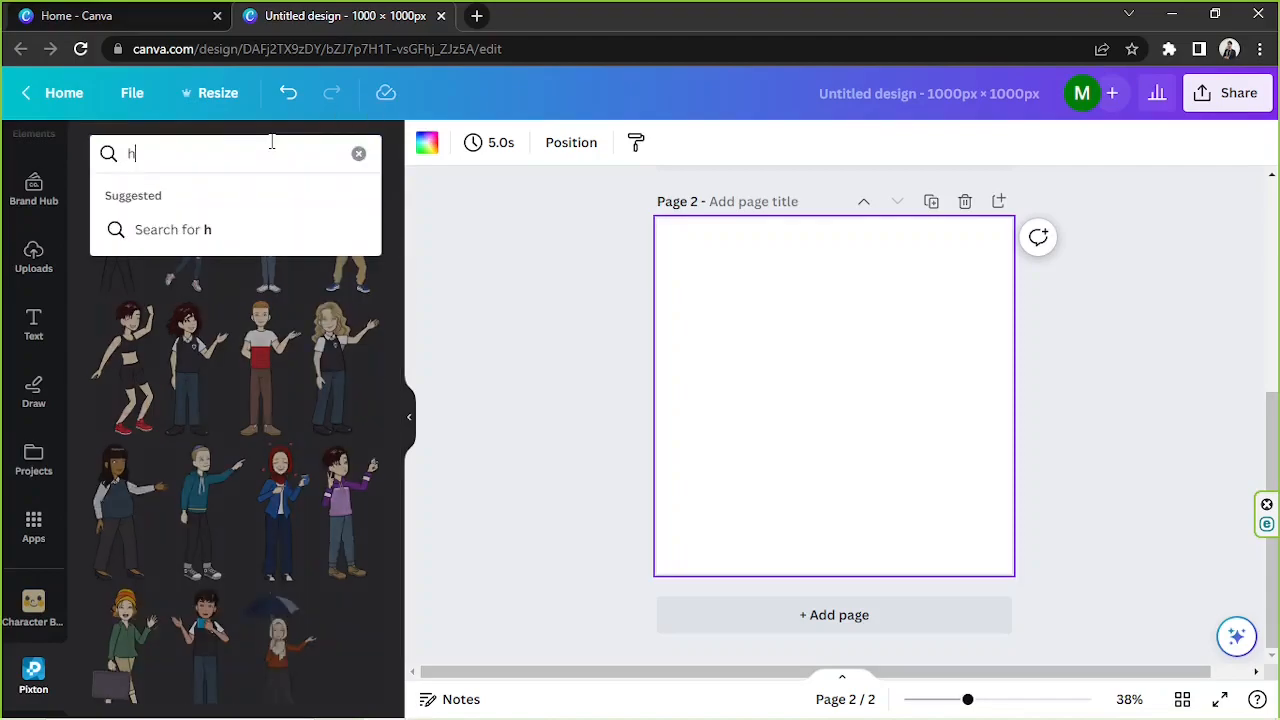
text(oodie)
key(Return)
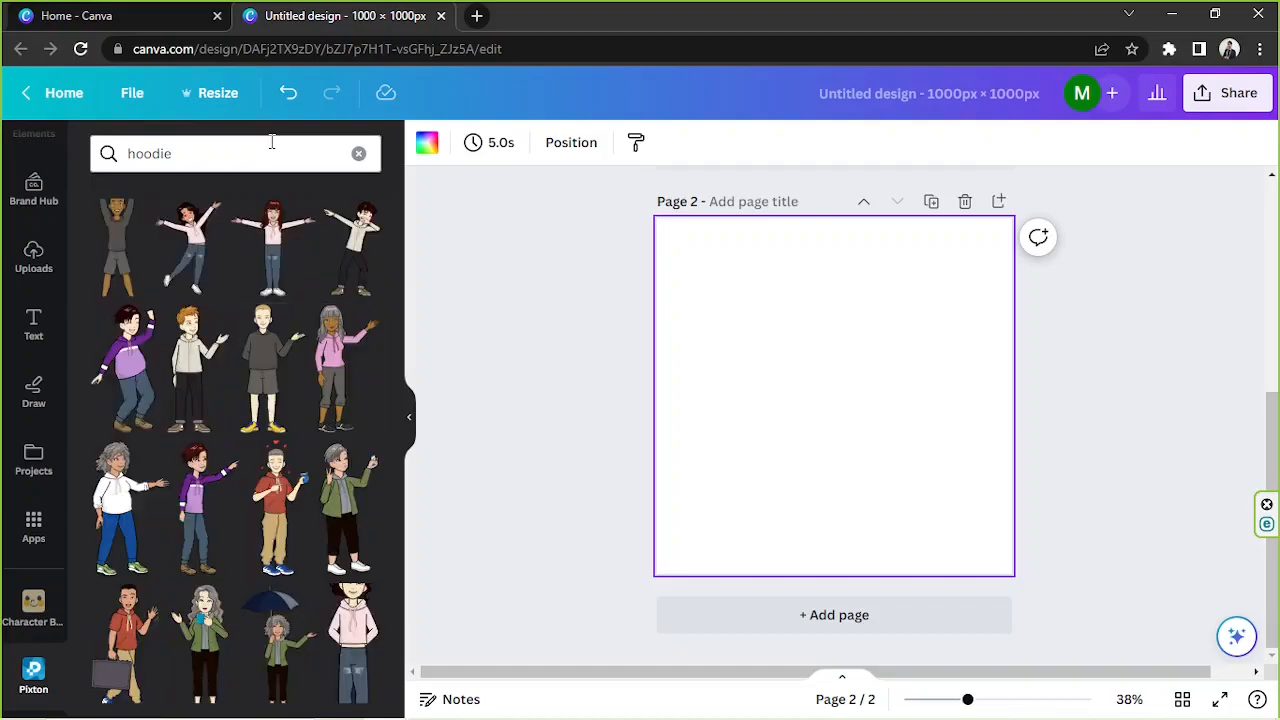
click(287, 263)
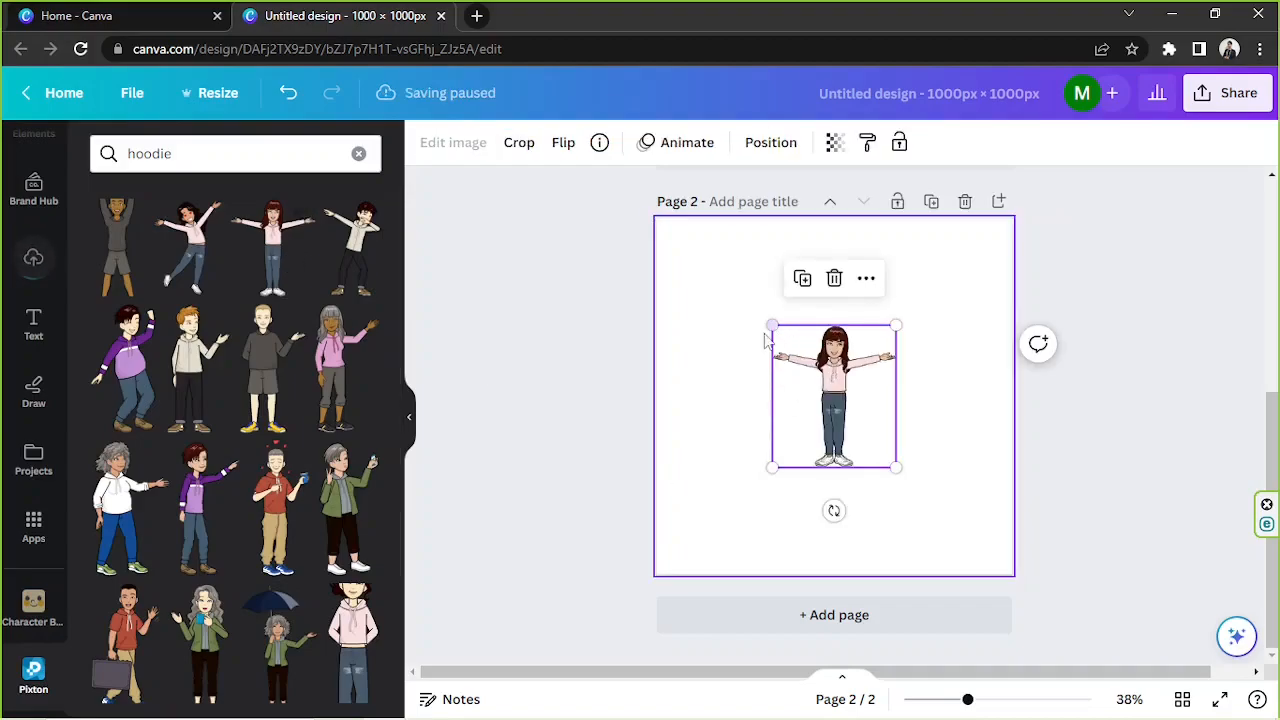
- Enlarge the pink hoodie character to nearly the full page height and center it on page 2
drag(772, 327, 561, 213)
drag(777, 366, 833, 436)
click(733, 428)
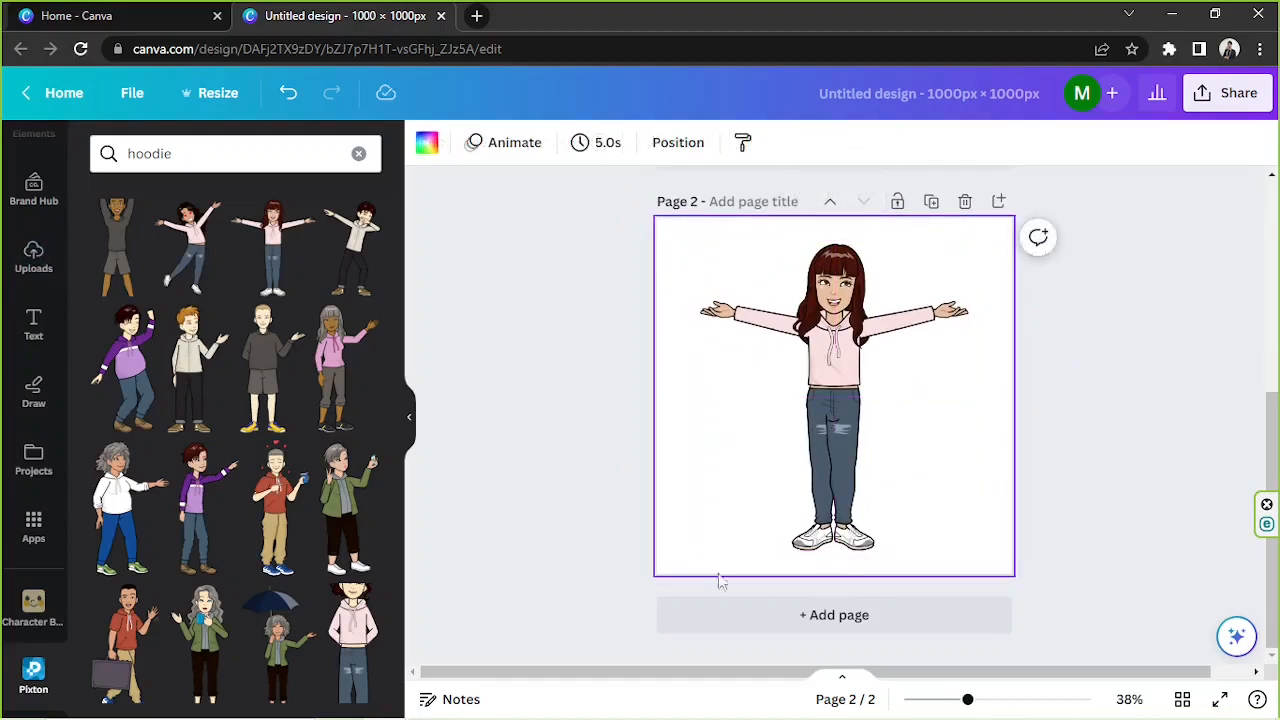
- Add a third page and search the elements for "shapes", showing the full Lines & Shapes collection
click(772, 622)
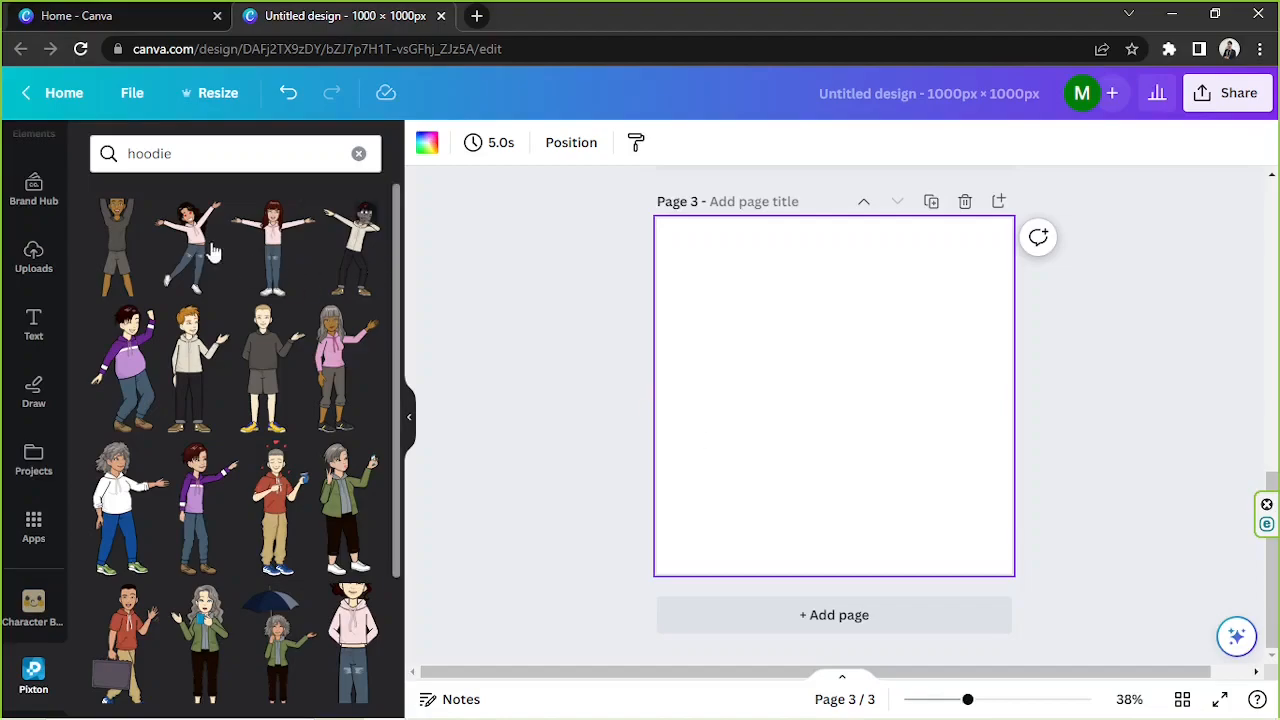
scroll(15, 285, up, 2)
click(45, 218)
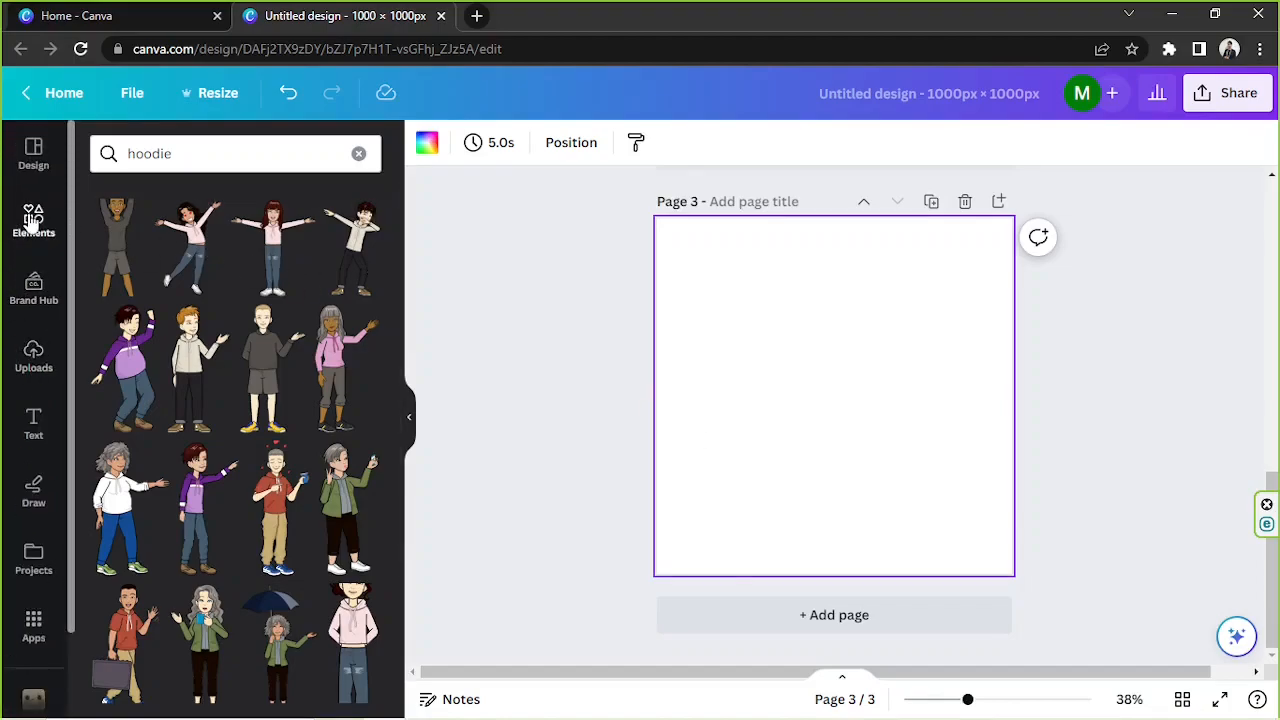
click(175, 155)
text(shapes)
key(Return)
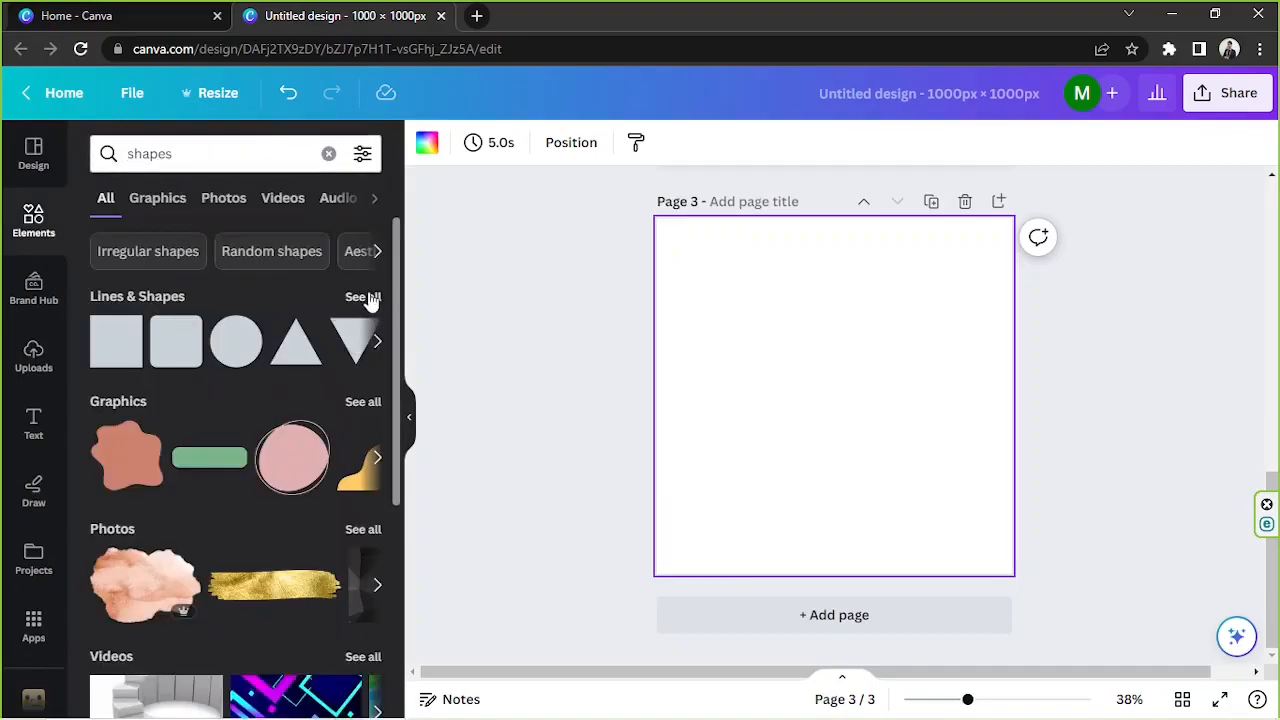
click(364, 296)
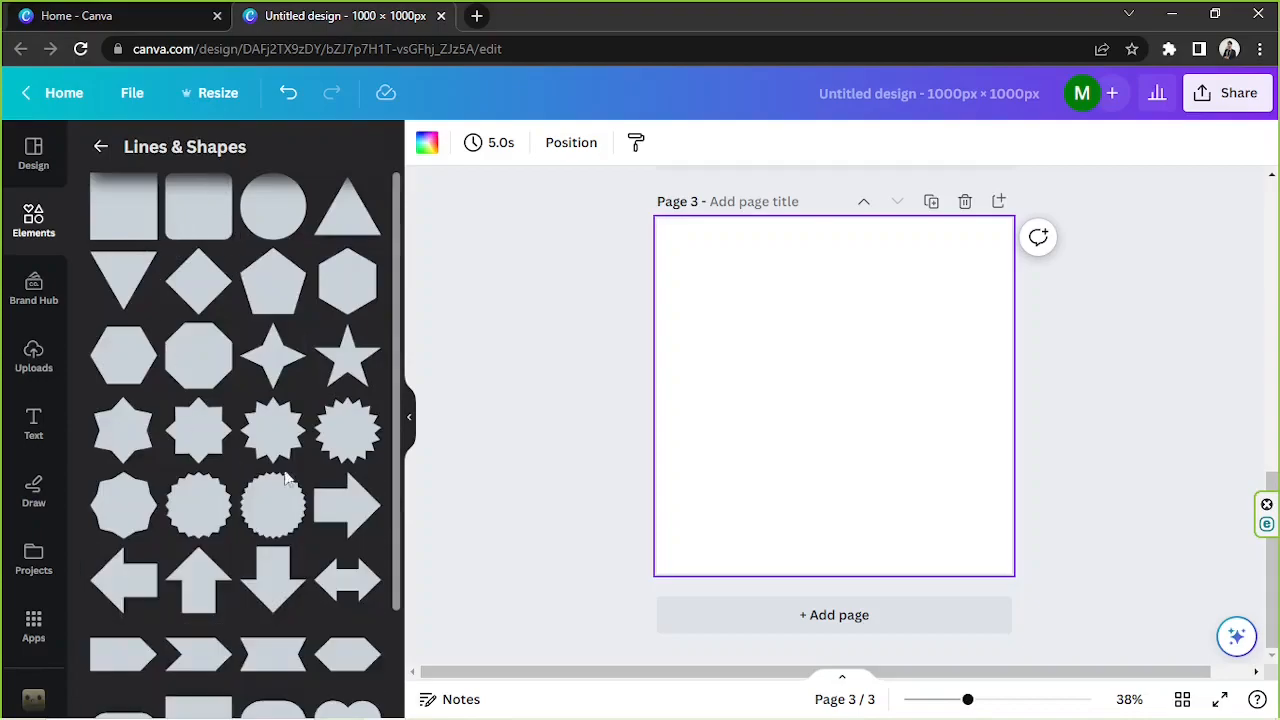
- Add the shape with a flat top and rounded bottom, sized and centered in the upper half of page 3 as the head
scroll(320, 357, down, 4)
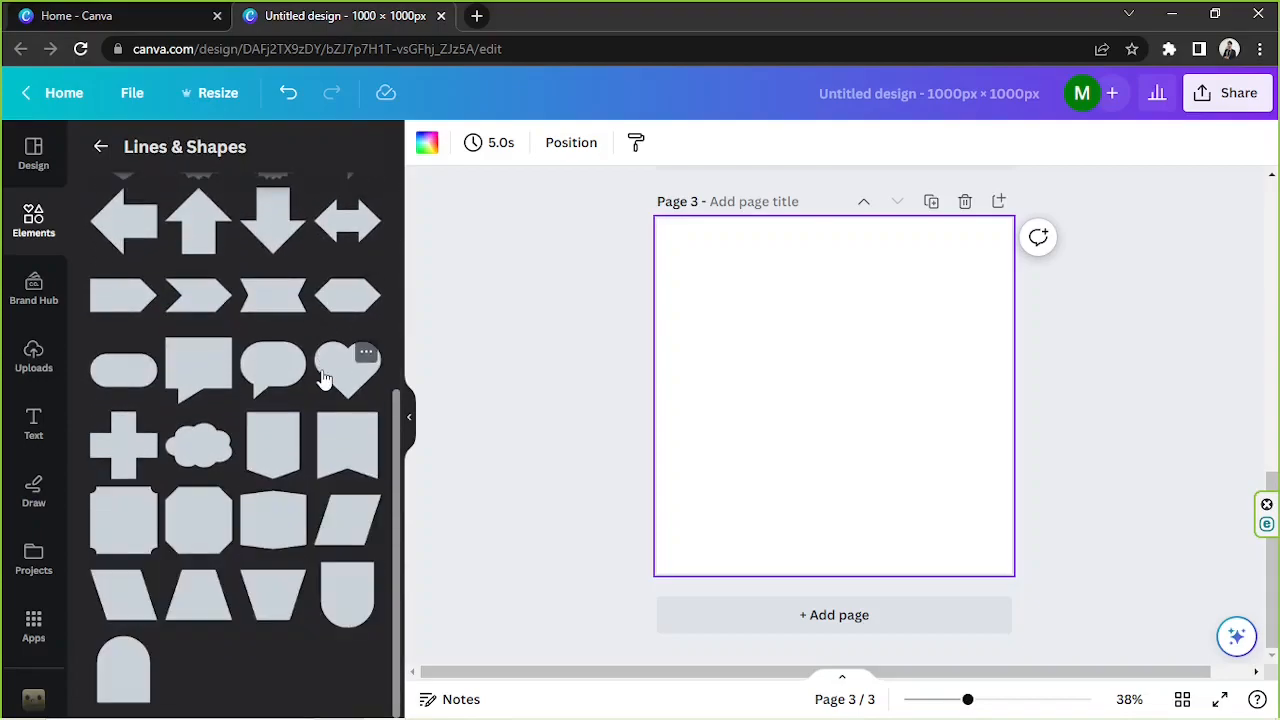
click(347, 620)
drag(834, 396, 826, 328)
mouse_move(866, 370)
mouse_down()
mouse_move(910, 425)
mouse_move(851, 366)
mouse_up()
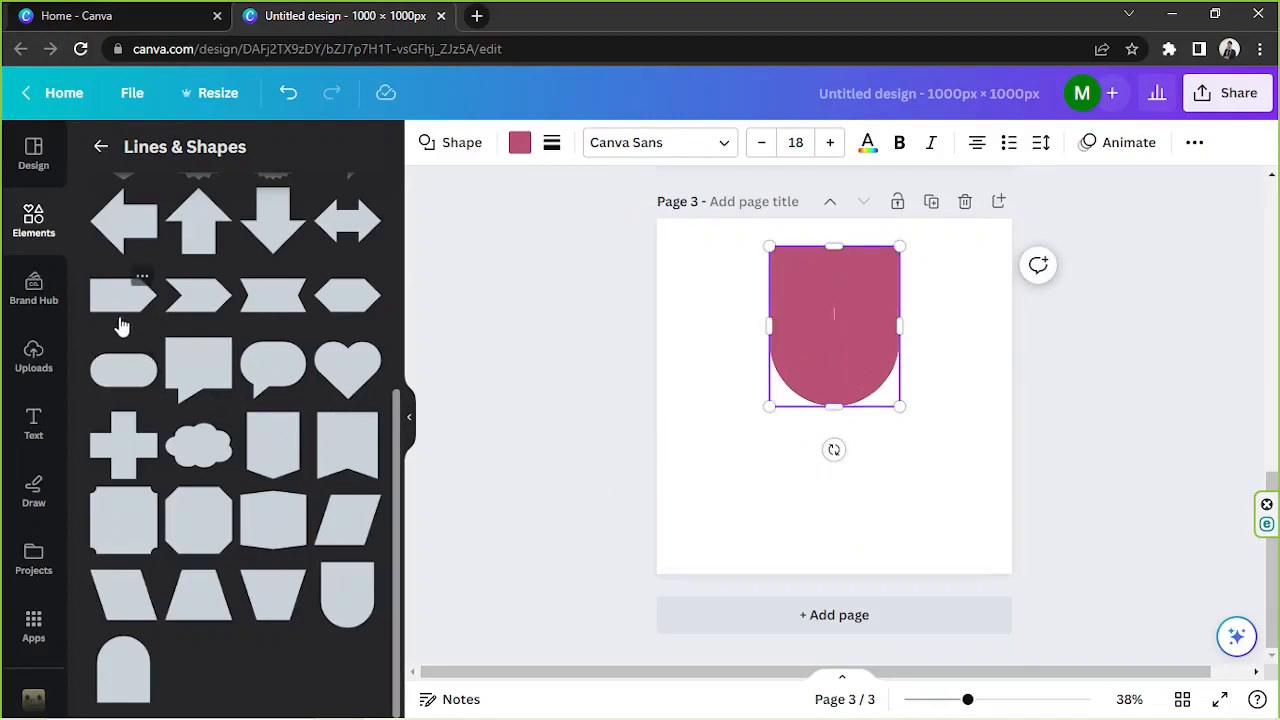
- Add a pill shape and place it upright under the head shape as the neck
click(116, 368)
drag(817, 465, 790, 396)
drag(843, 429, 845, 428)
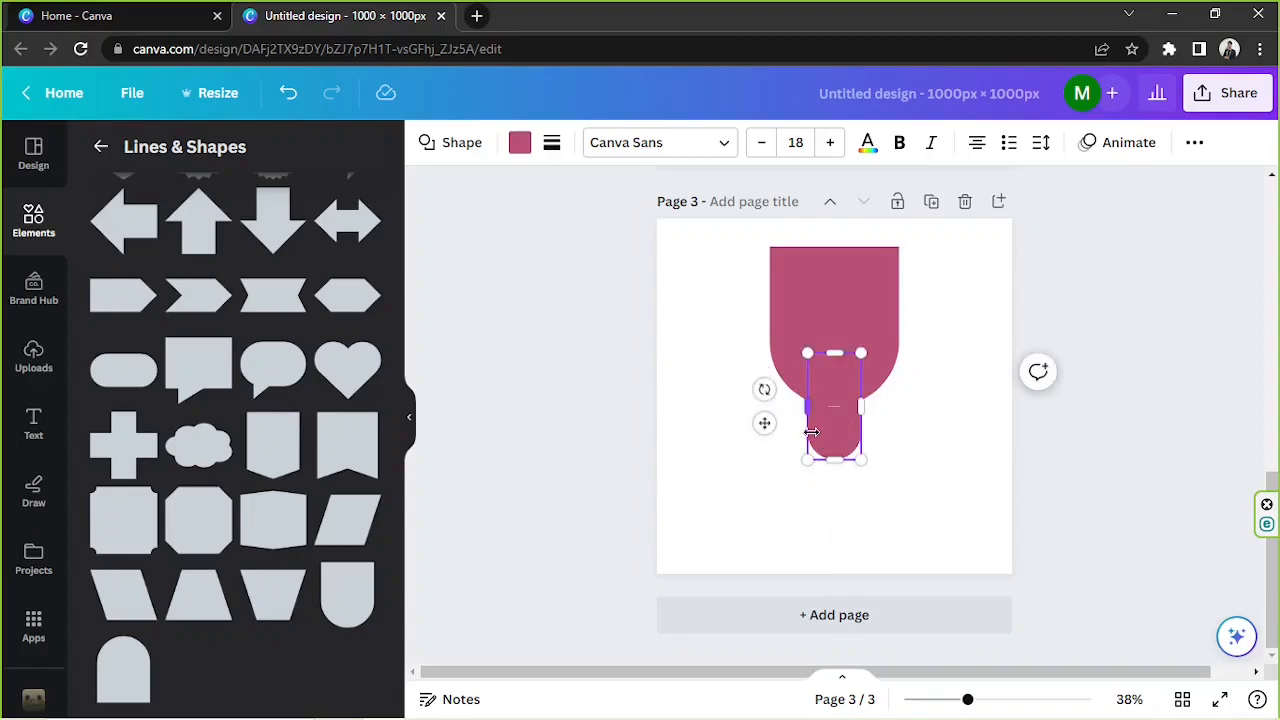
- Add the arch shape, enlarge it beyond the page's lower edge and center it under the neck as the torso
click(123, 672)
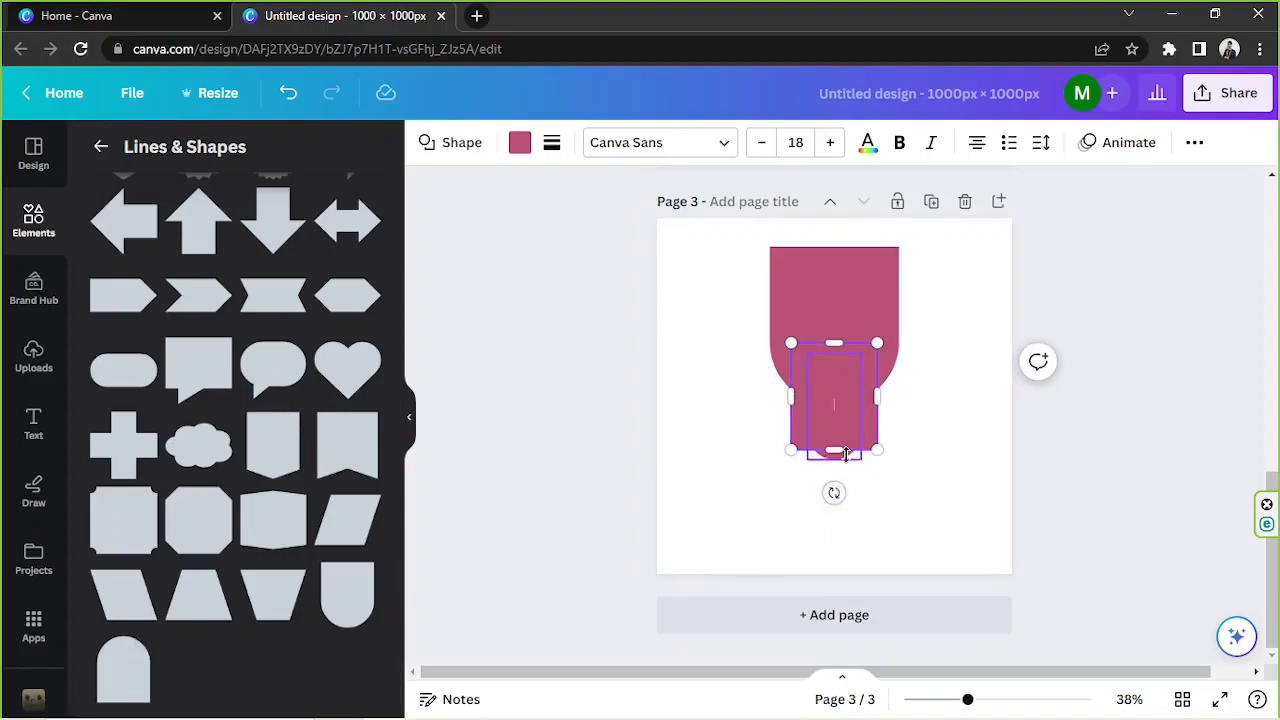
drag(829, 425, 754, 443)
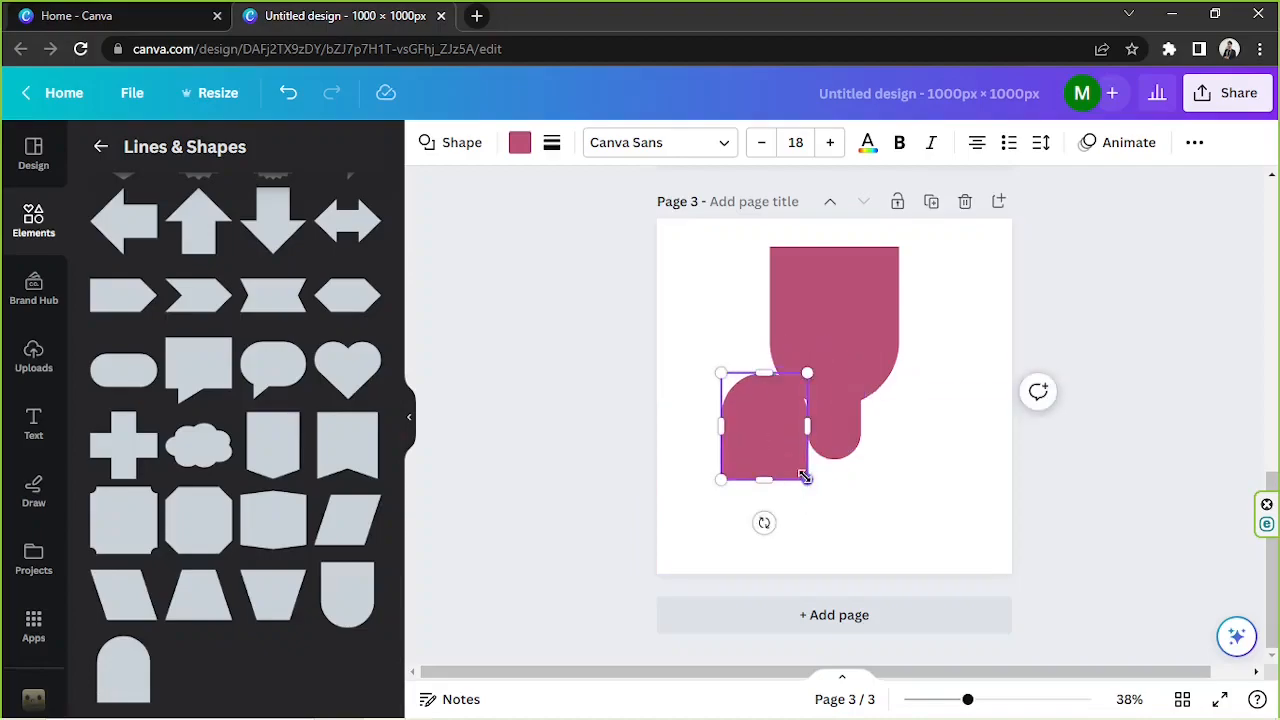
drag(806, 478, 930, 620)
drag(874, 475, 883, 528)
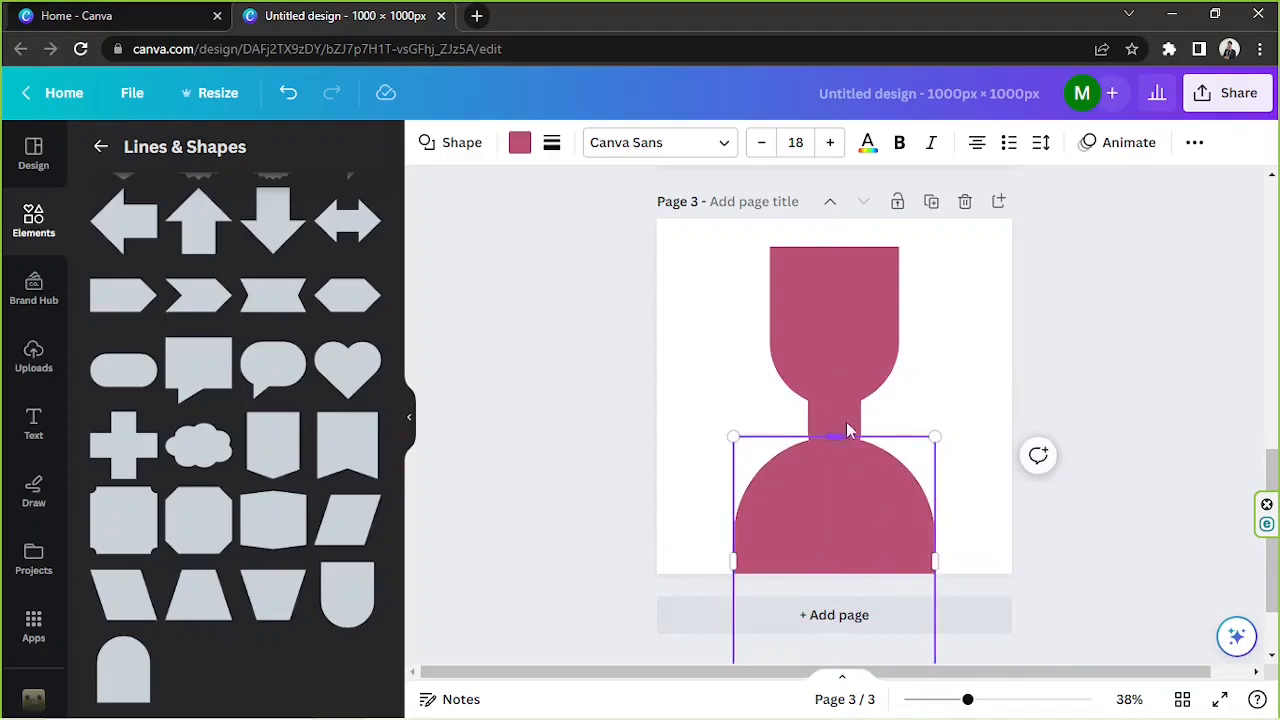
- Make the neck shape smaller and narrower between head and torso, and move the torso up slightly
click(845, 424)
drag(864, 352, 837, 418)
click(894, 489)
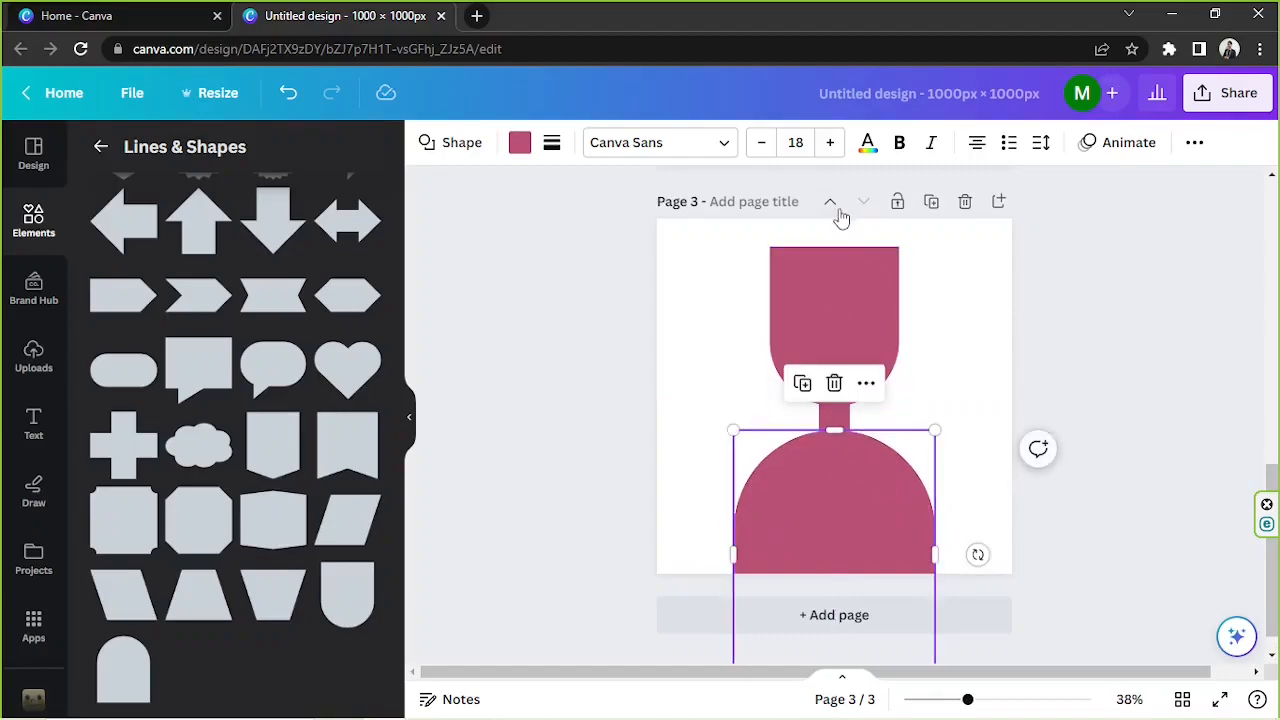
- Mix a custom light peach skin color and apply it to the head shape
click(847, 314)
click(408, 417)
click(931, 463)
click(631, 349)
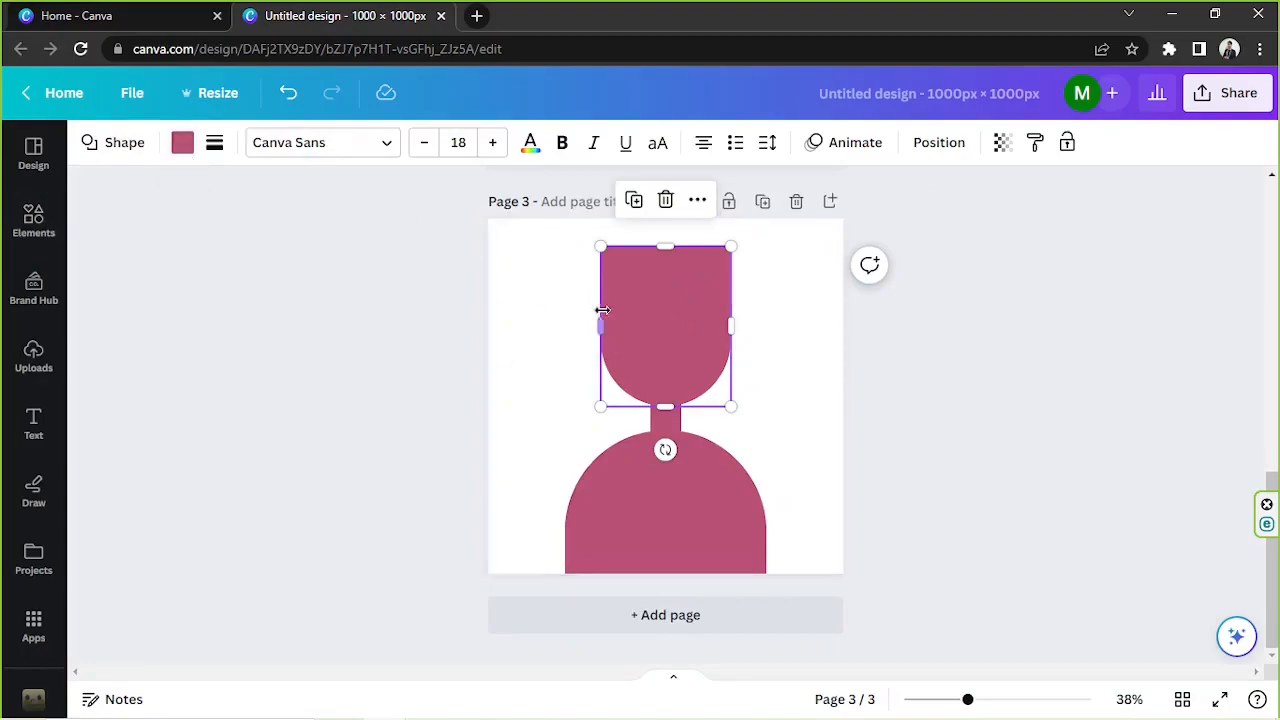
click(183, 146)
click(109, 256)
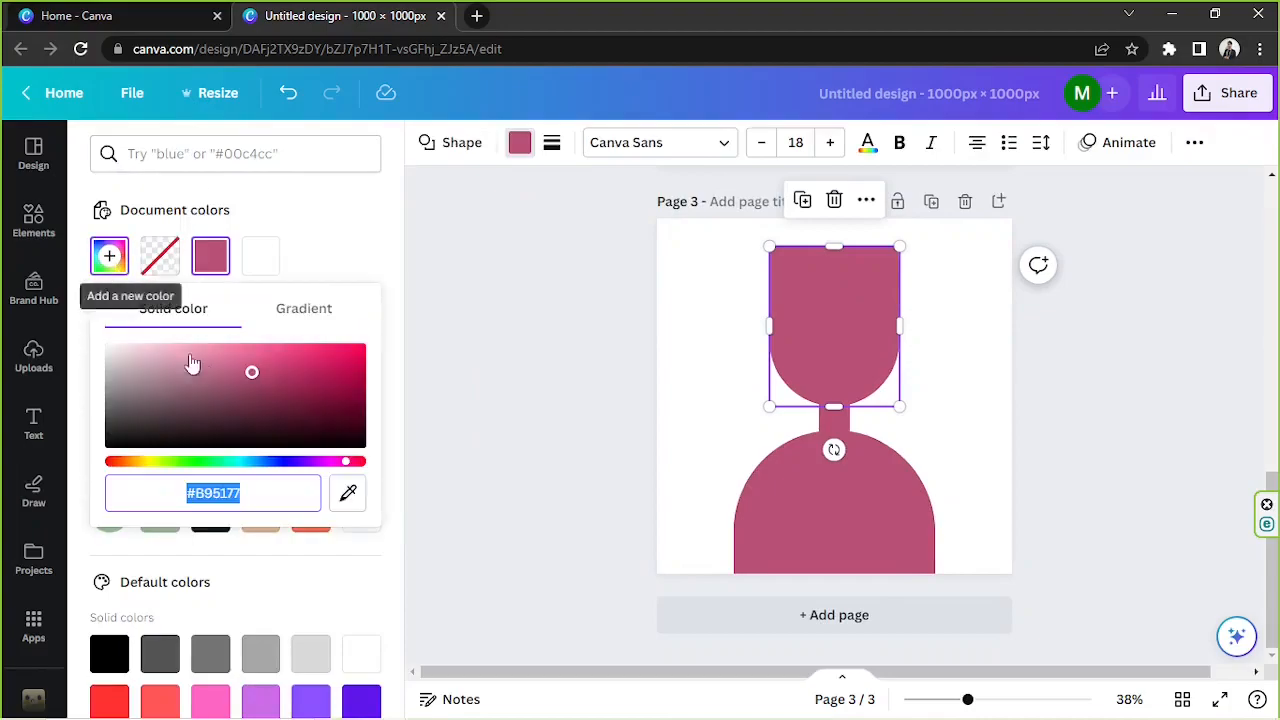
mouse_move(231, 375)
mouse_down()
mouse_move(243, 346)
mouse_move(194, 343)
mouse_up()
drag(206, 463, 116, 463)
drag(194, 349, 173, 359)
- Apply the head's peach color to the neck shape and darken it to #B68C80
click(833, 425)
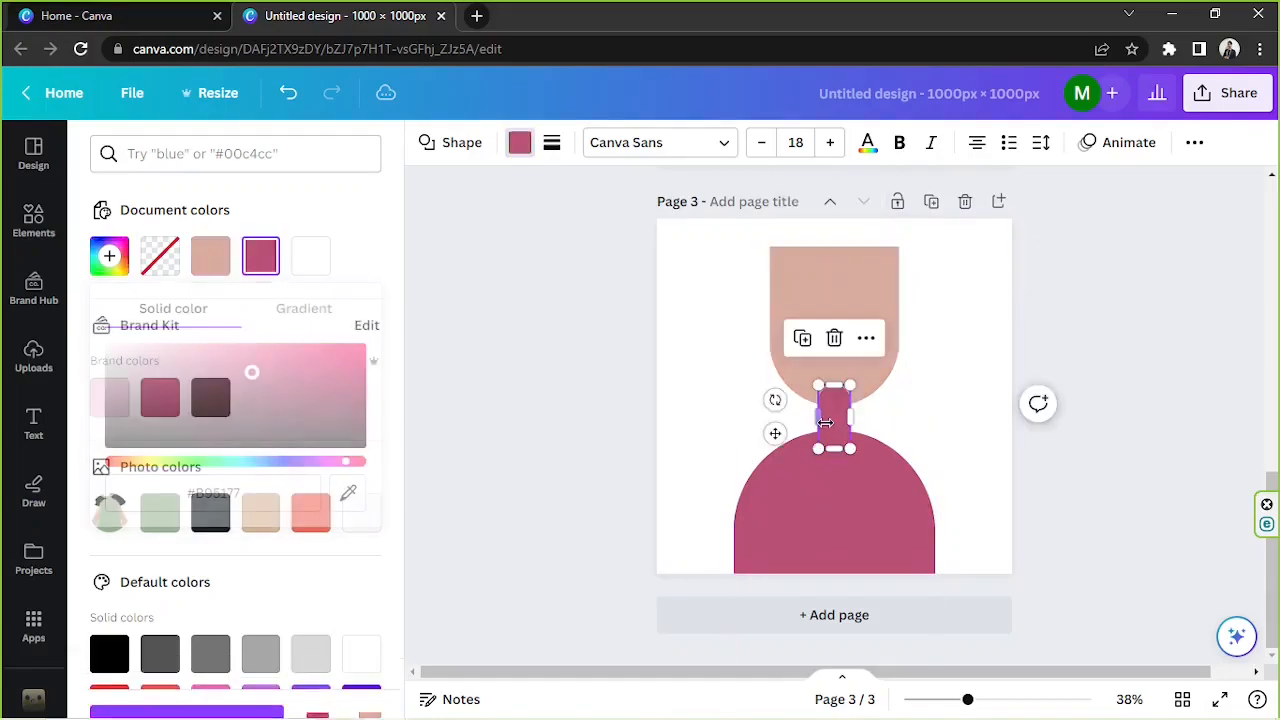
click(97, 256)
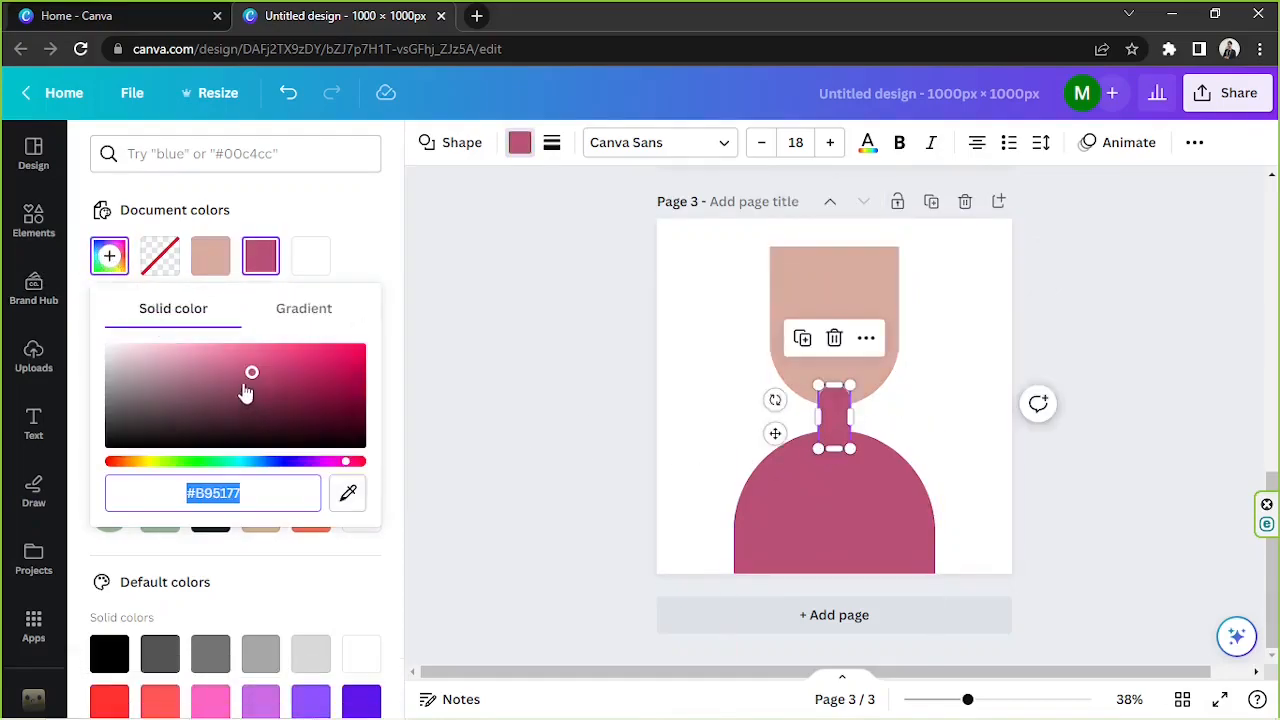
click(209, 260)
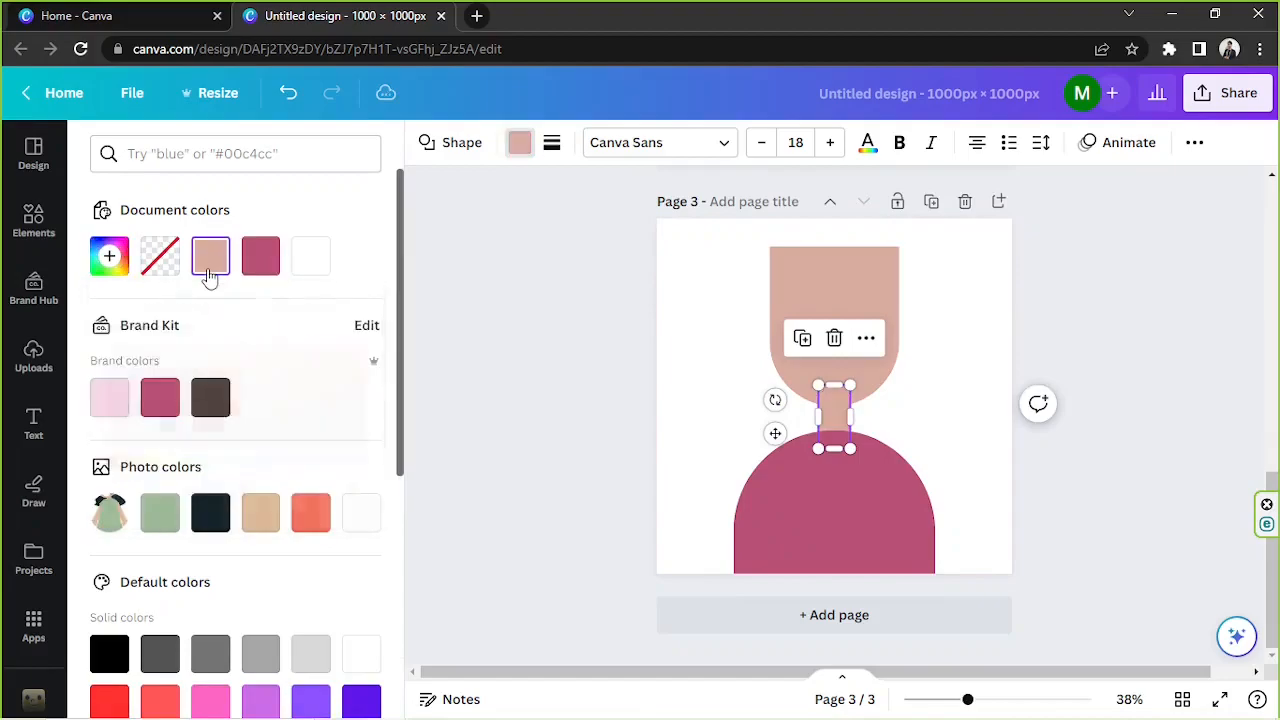
click(209, 257)
drag(180, 372, 182, 373)
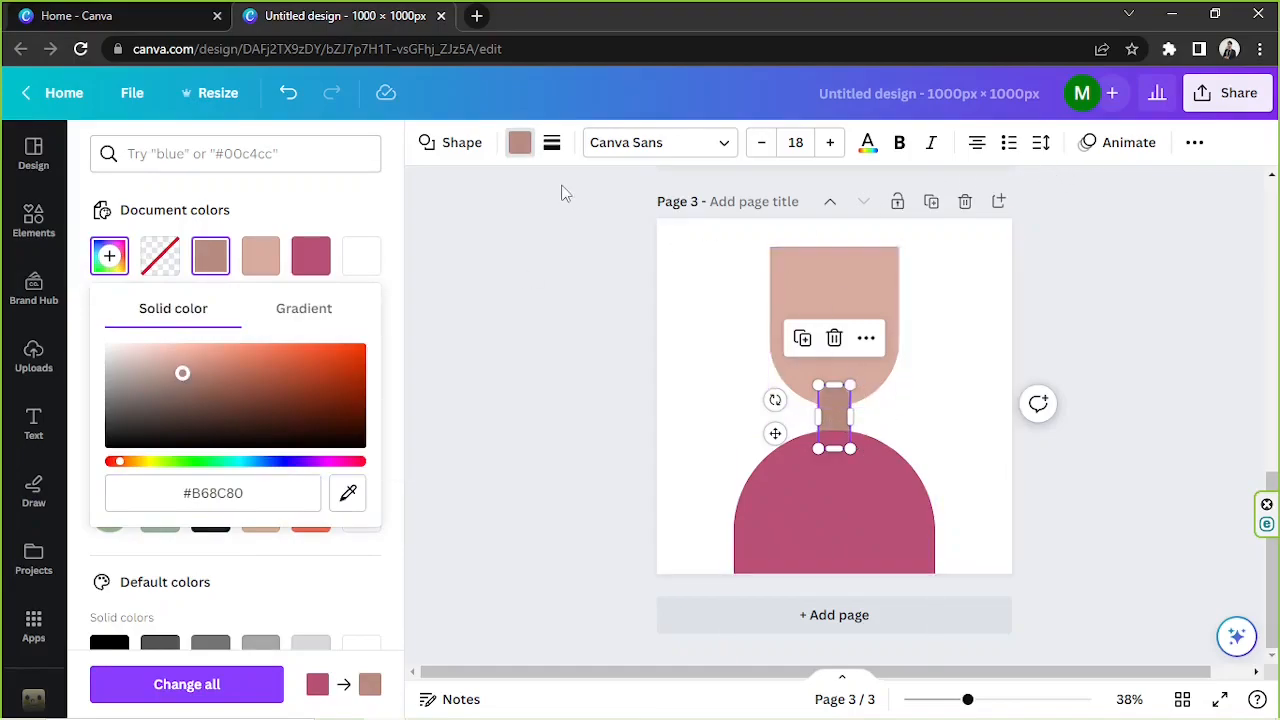
click(883, 298)
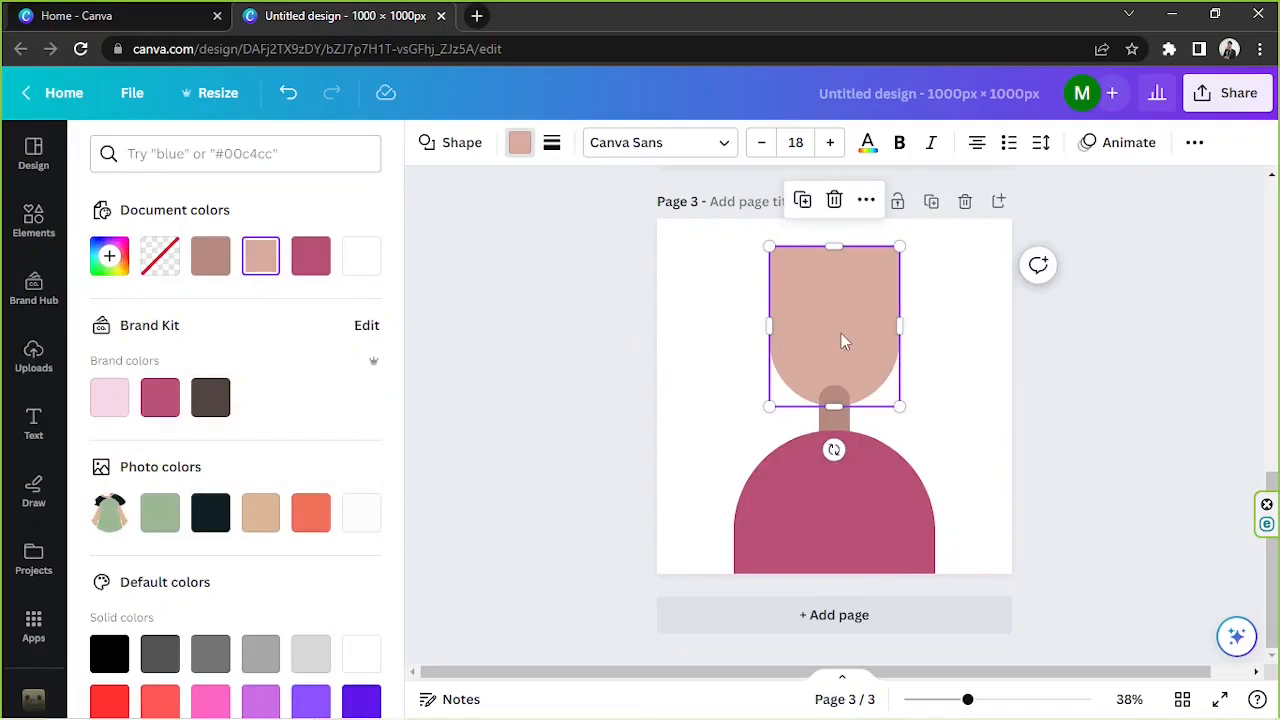
- Bring the head shape to the front so it overlaps the neck
click(1194, 142)
click(1056, 196)
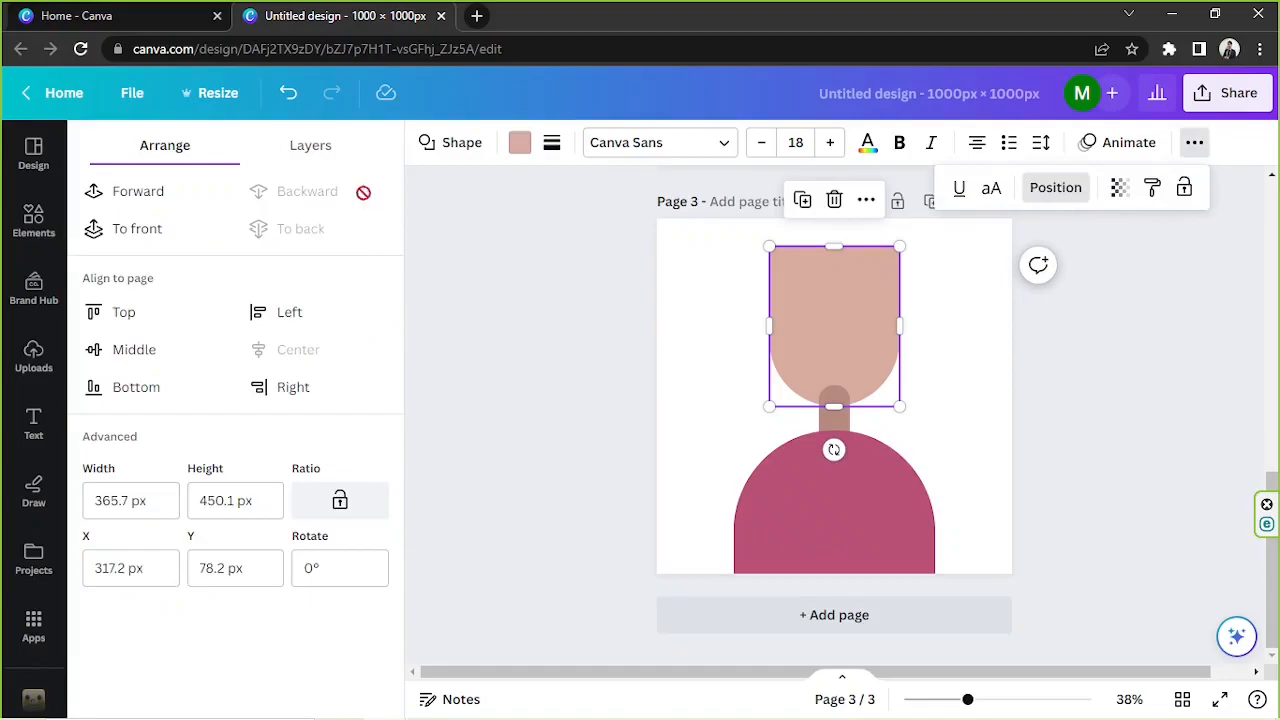
click(158, 230)
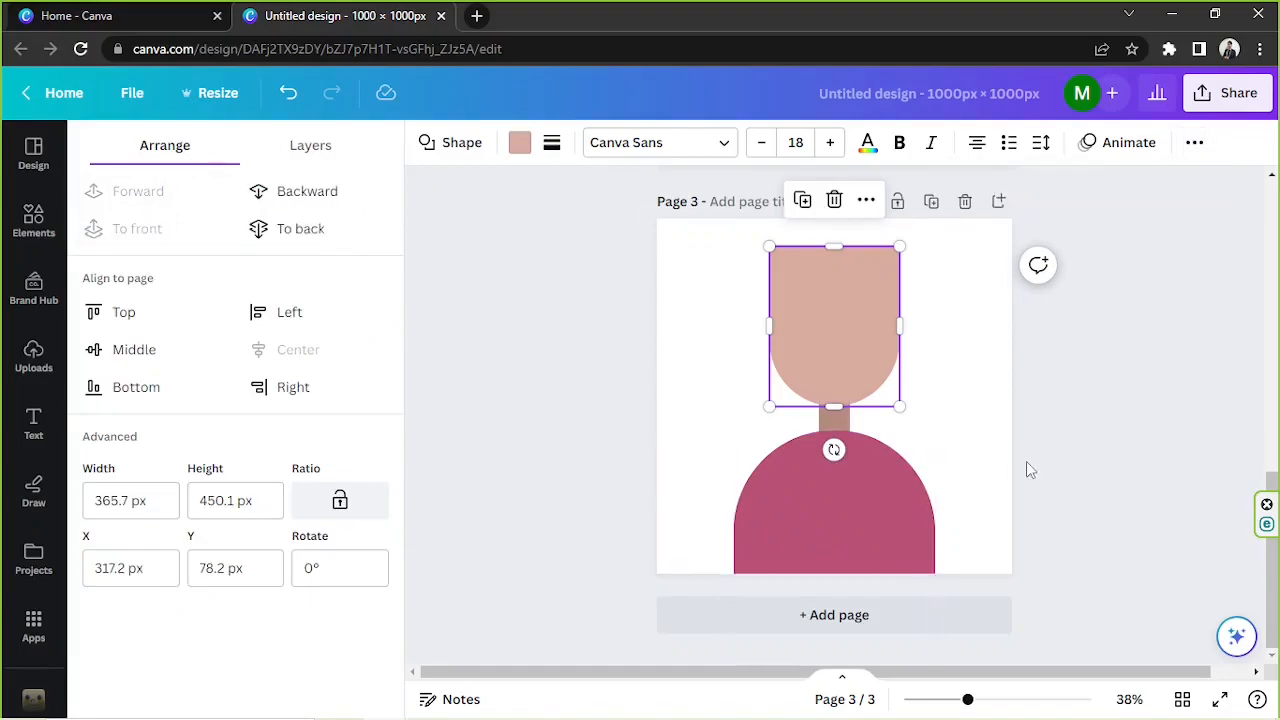
click(1025, 462)
- Recolor the torso shape to the custom light yellow #FFDA92
click(703, 471)
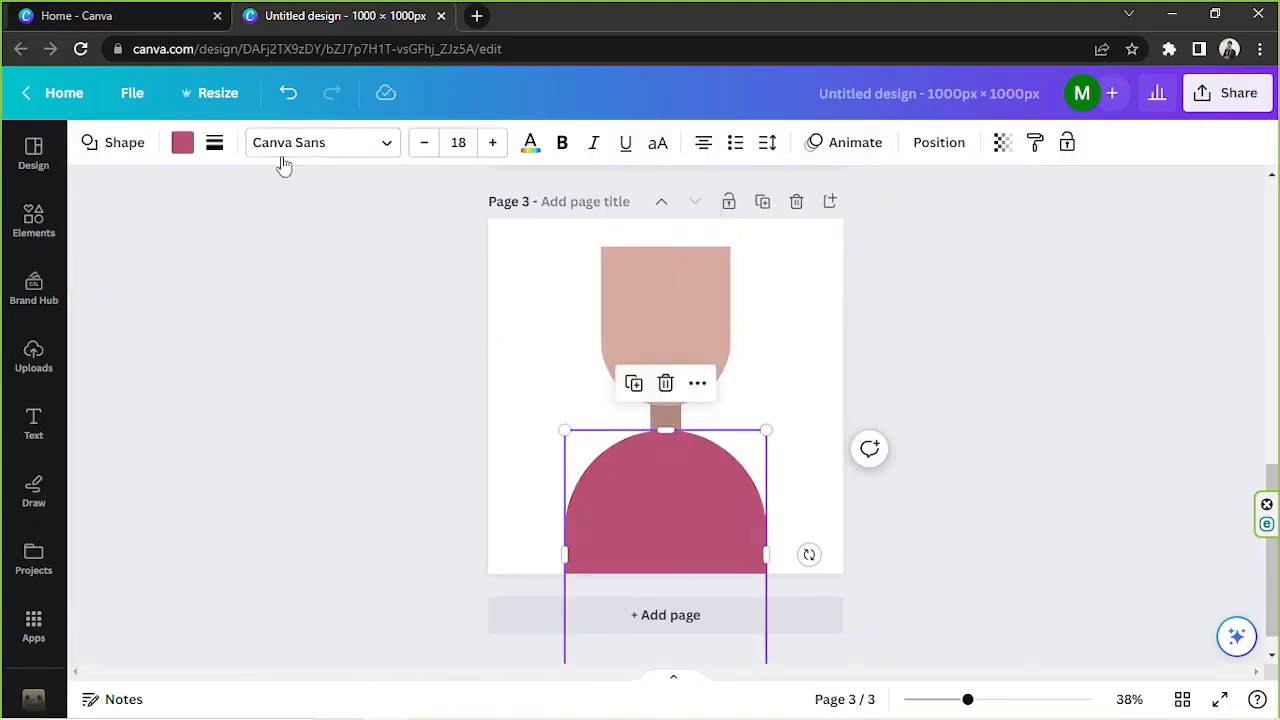
click(183, 143)
click(112, 256)
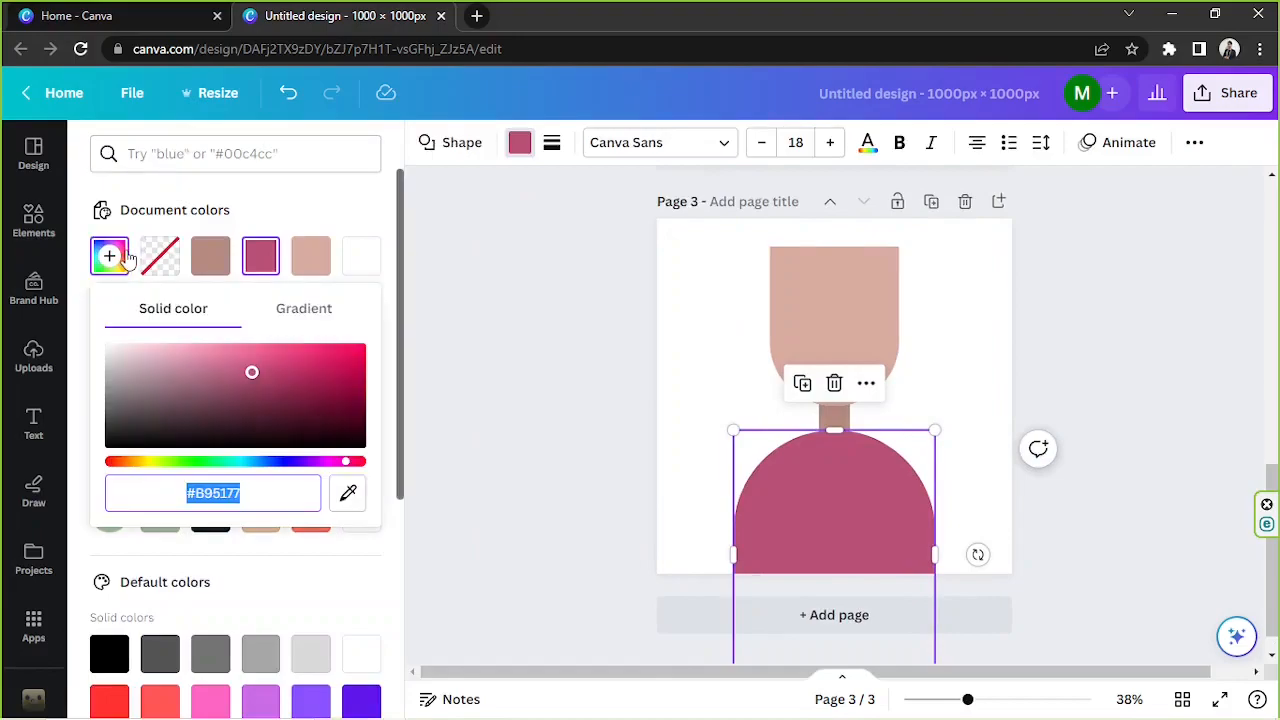
drag(194, 378, 197, 349)
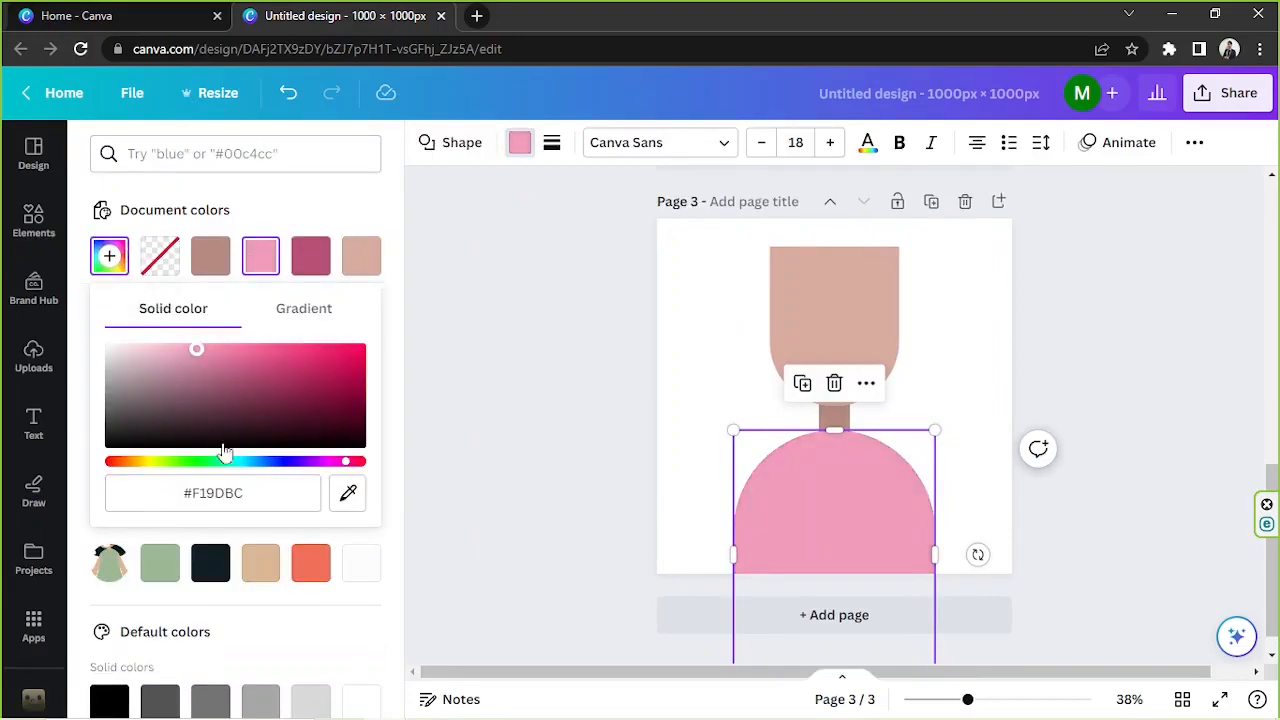
drag(310, 462, 139, 456)
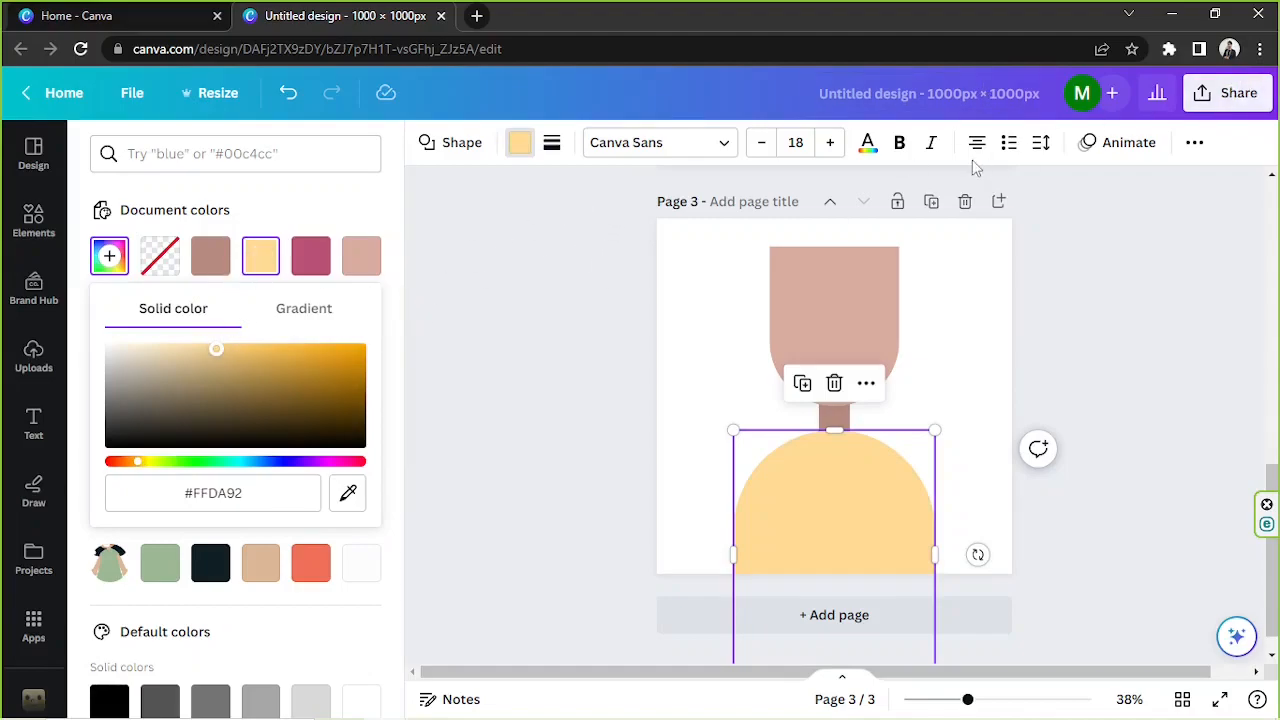
- Send the yellow torso shape to the back, behind the neck
click(1194, 142)
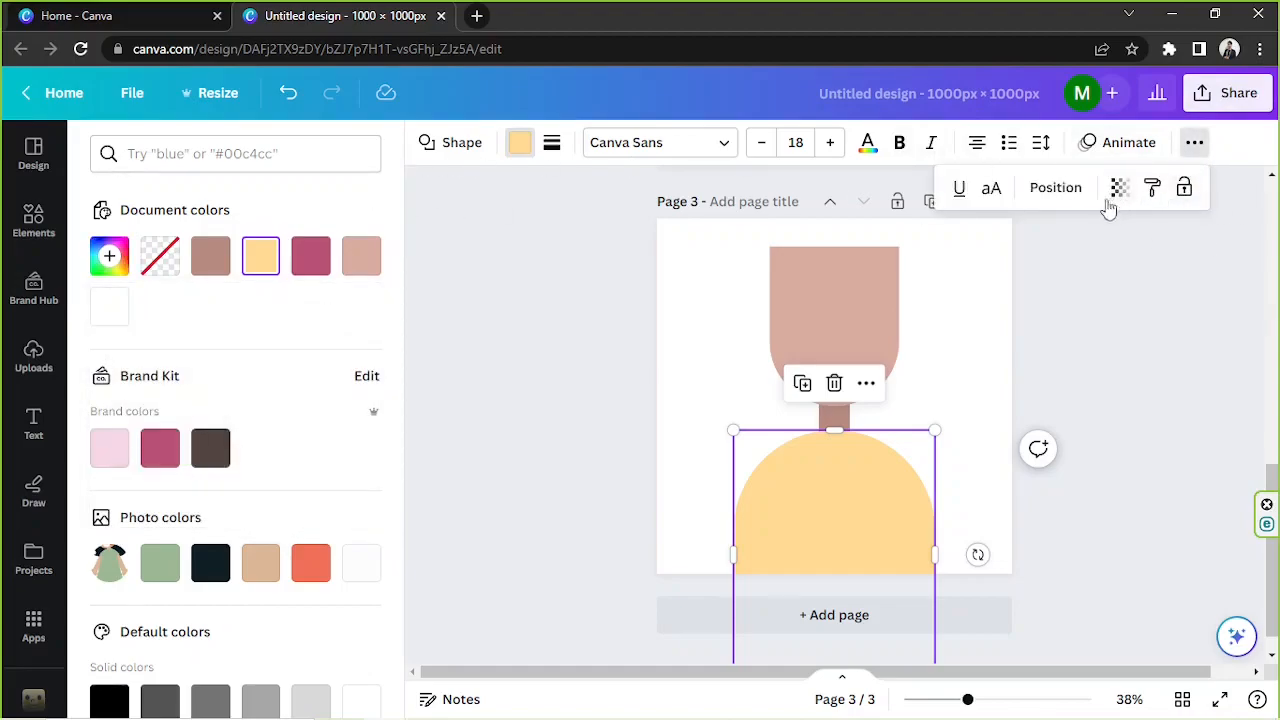
click(1055, 187)
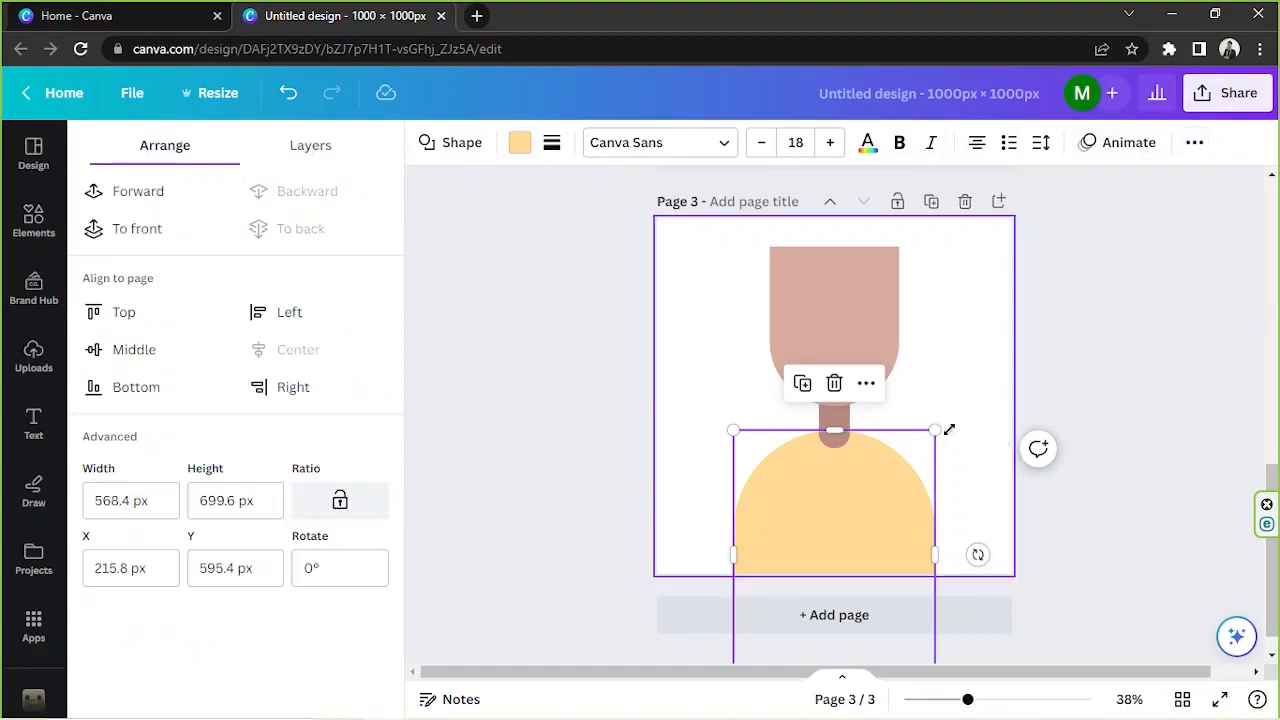
click(1040, 430)
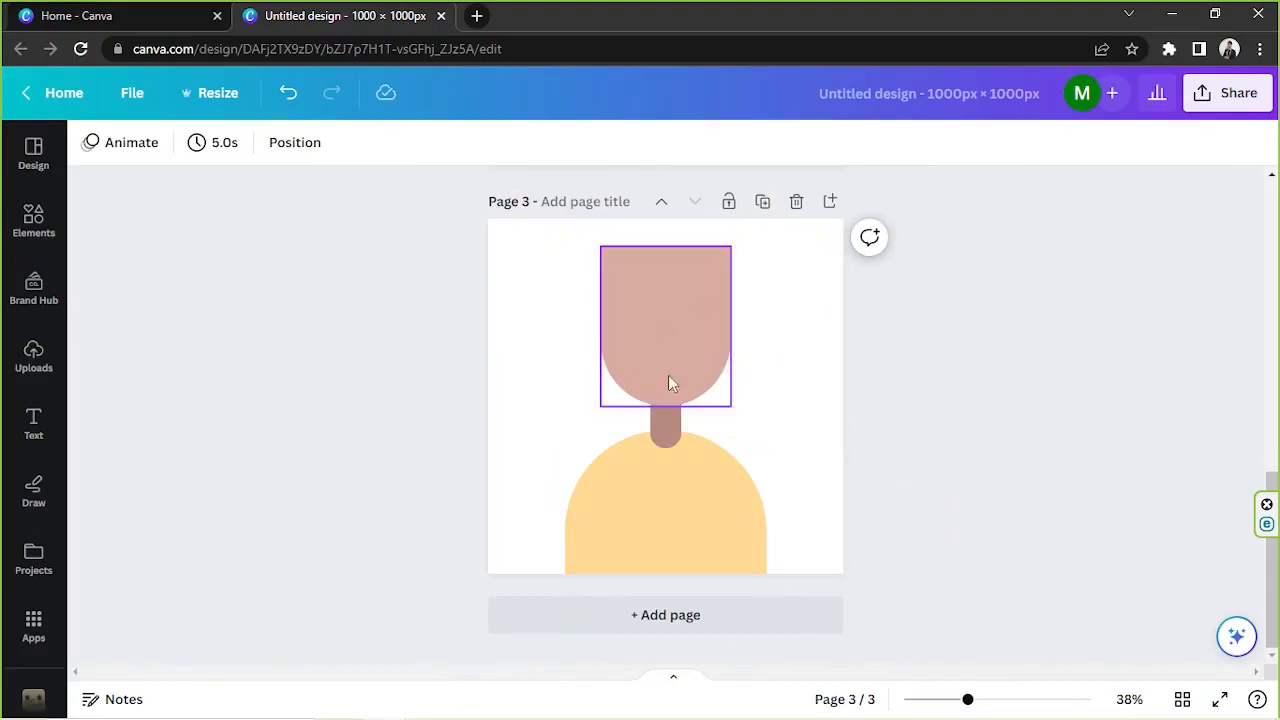
- Select the head, neck and torso together and move them down to leave room above the head
drag(458, 262, 786, 408)
drag(728, 350, 727, 382)
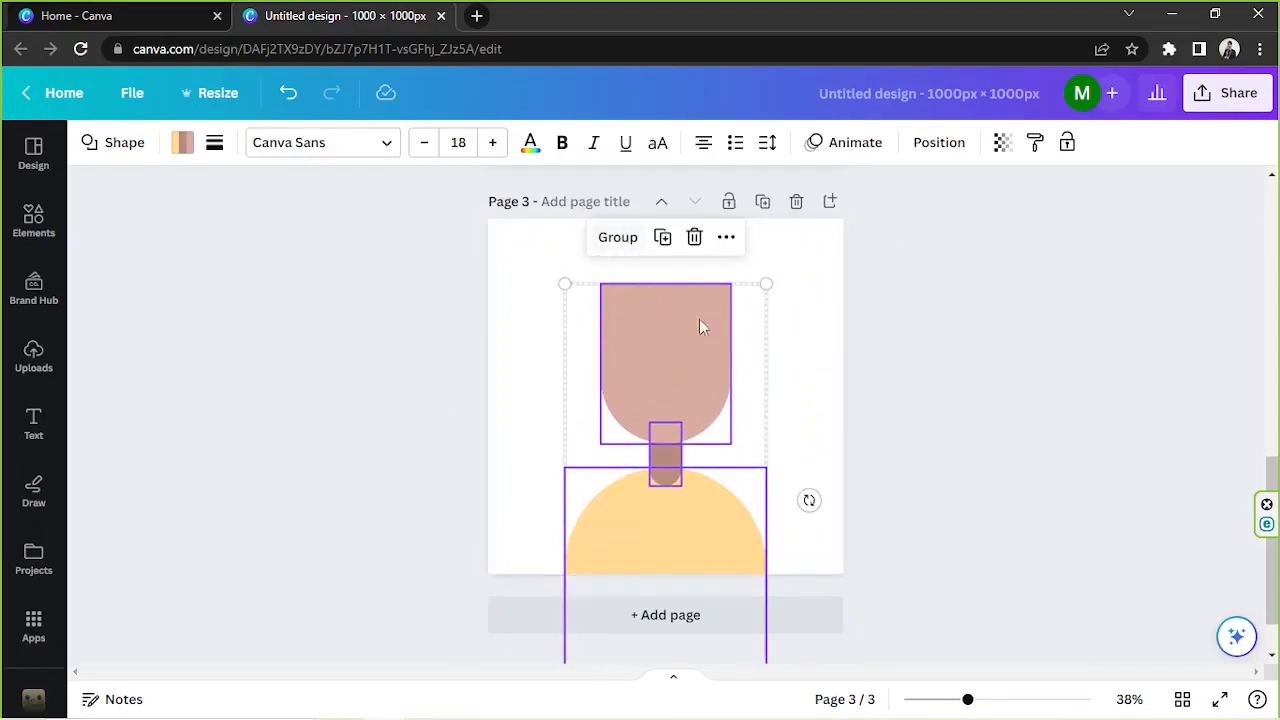
drag(680, 340, 681, 349)
click(651, 260)
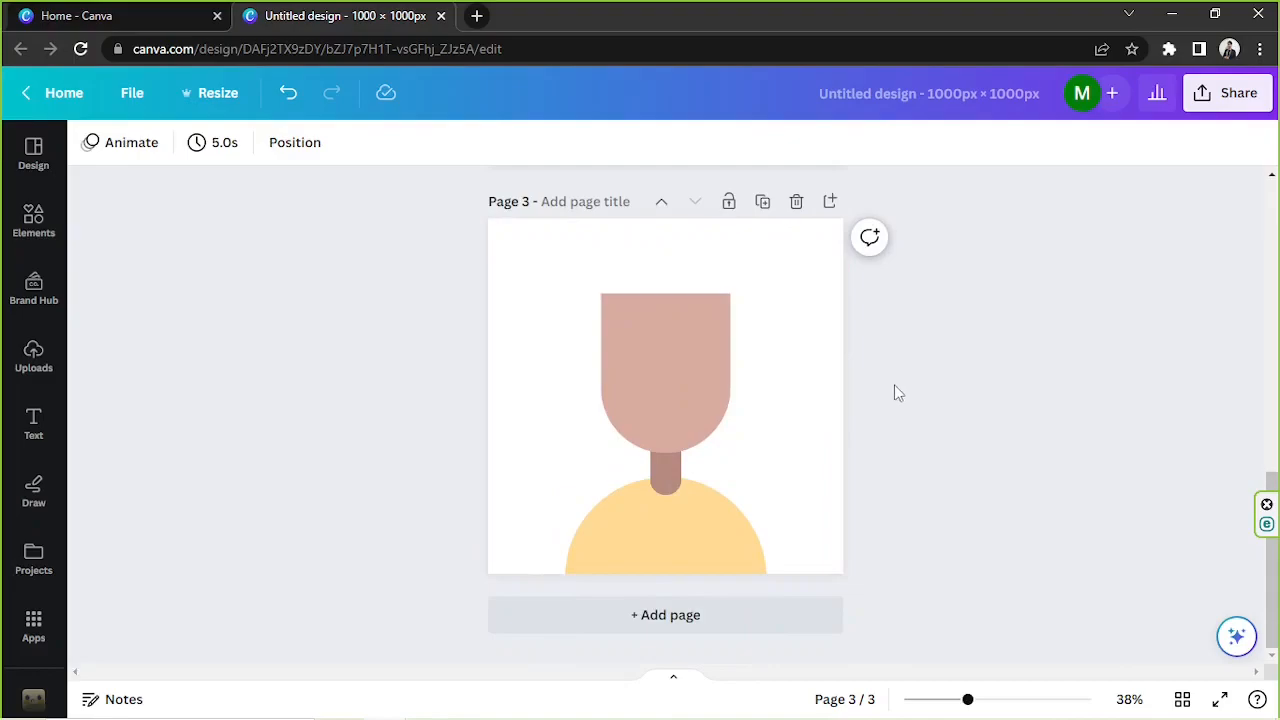
- Set up the drawing marker with the dark brown brand color #514441 and a weight of 50
click(34, 500)
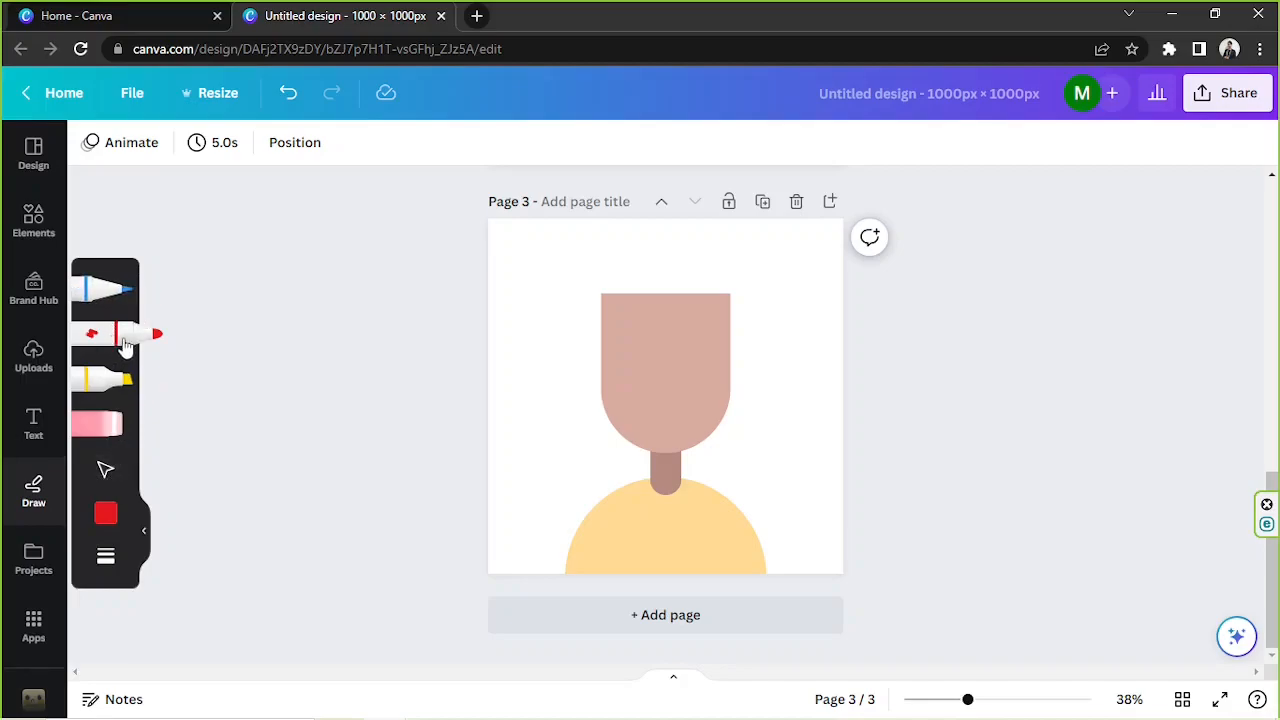
click(112, 518)
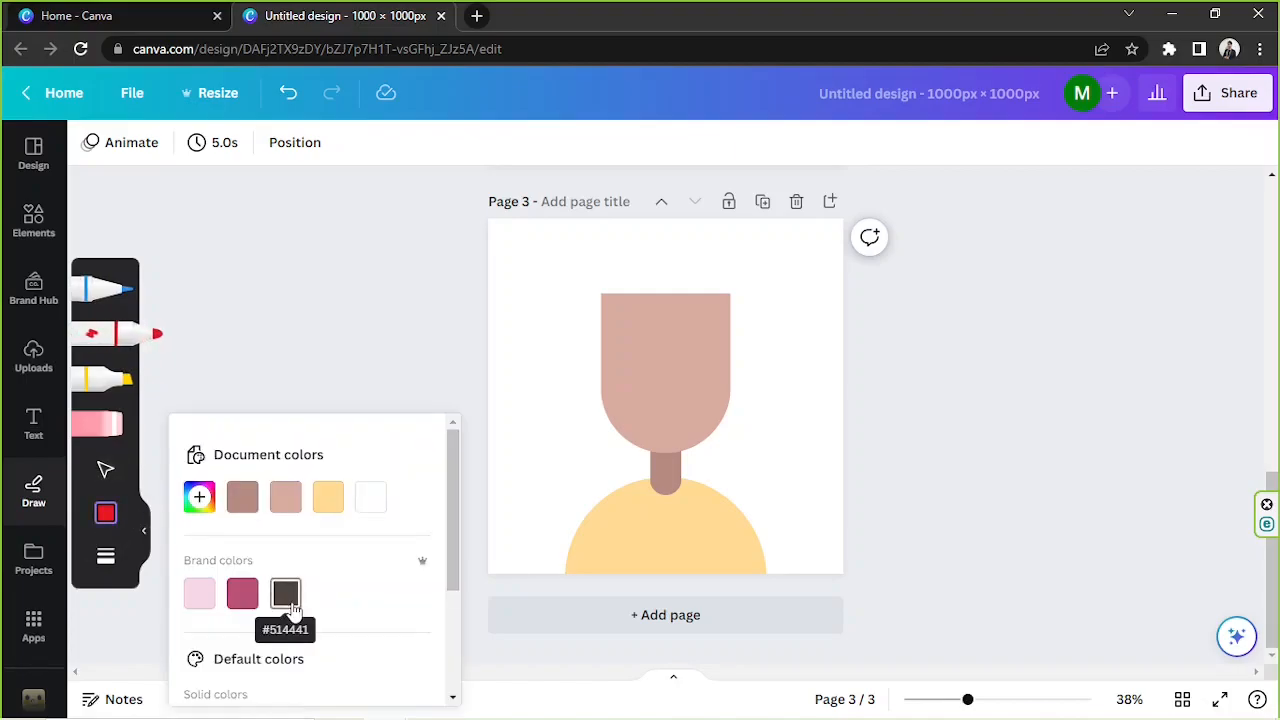
click(286, 596)
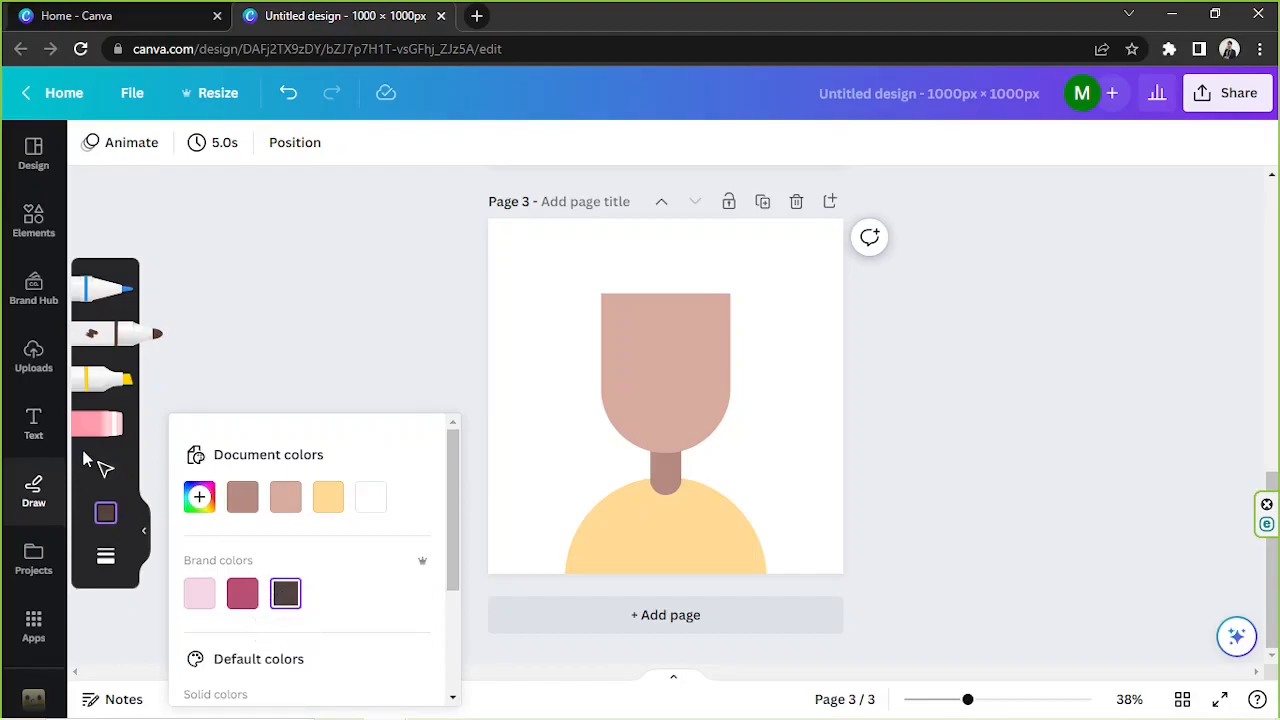
click(106, 556)
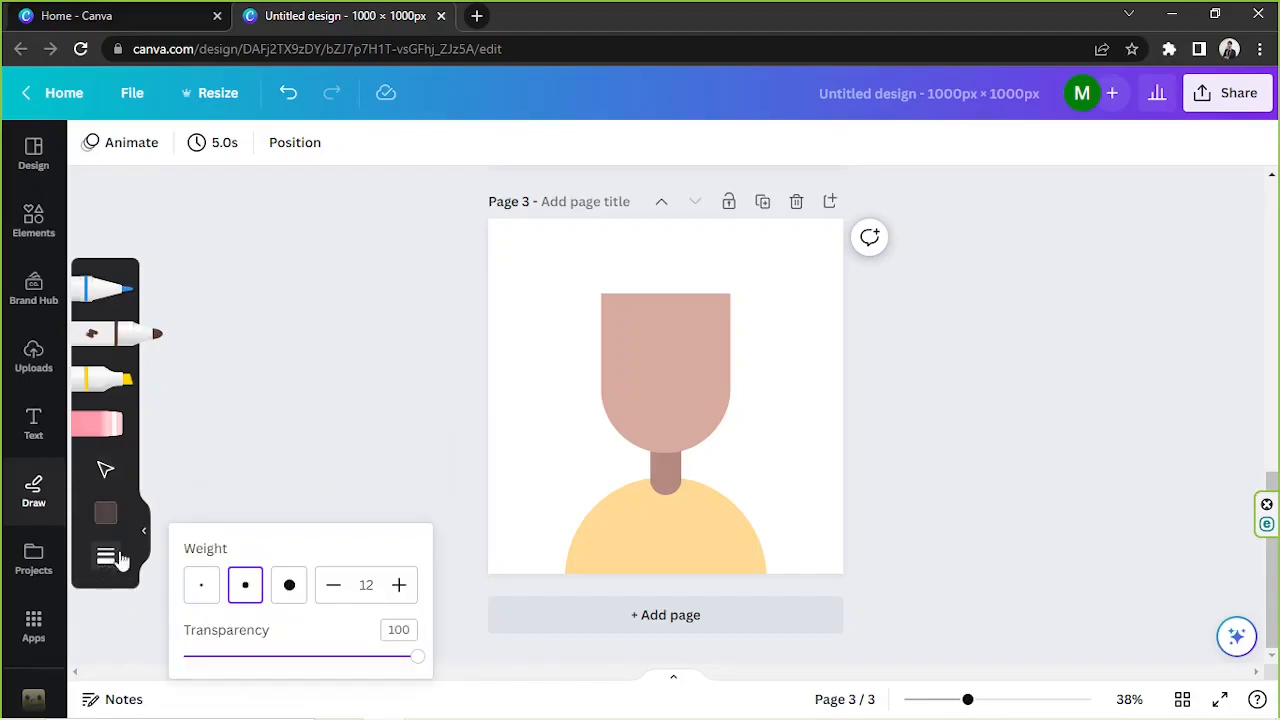
click(288, 590)
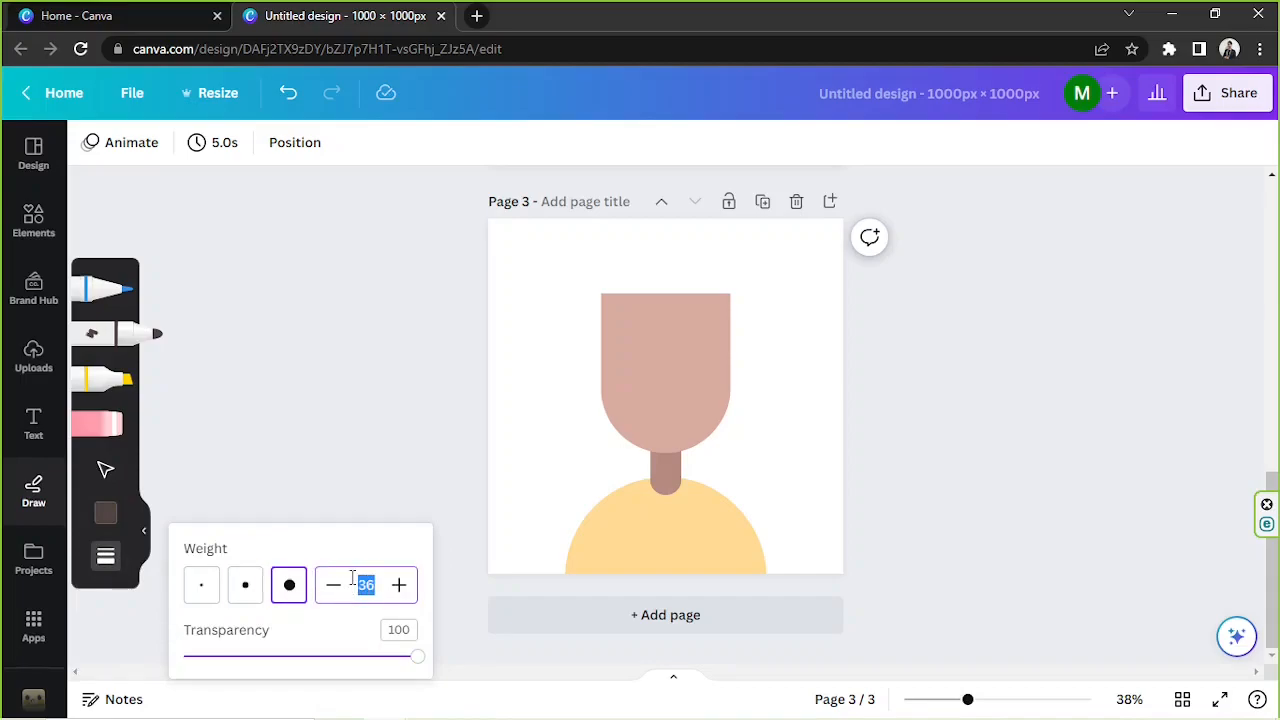
text(50)
mouse_move(676, 273)
mouse_down()
mouse_move(580, 400)
mouse_move(582, 466)
mouse_move(595, 493)
mouse_move(734, 398)
mouse_move(739, 477)
mouse_move(715, 352)
mouse_move(670, 264)
mouse_move(578, 372)
mouse_up()
mouse_move(632, 291)
mouse_down()
mouse_move(663, 263)
mouse_move(637, 257)
mouse_move(560, 323)
mouse_move(557, 517)
mouse_move(600, 460)
mouse_move(591, 334)
mouse_move(605, 300)
mouse_up()
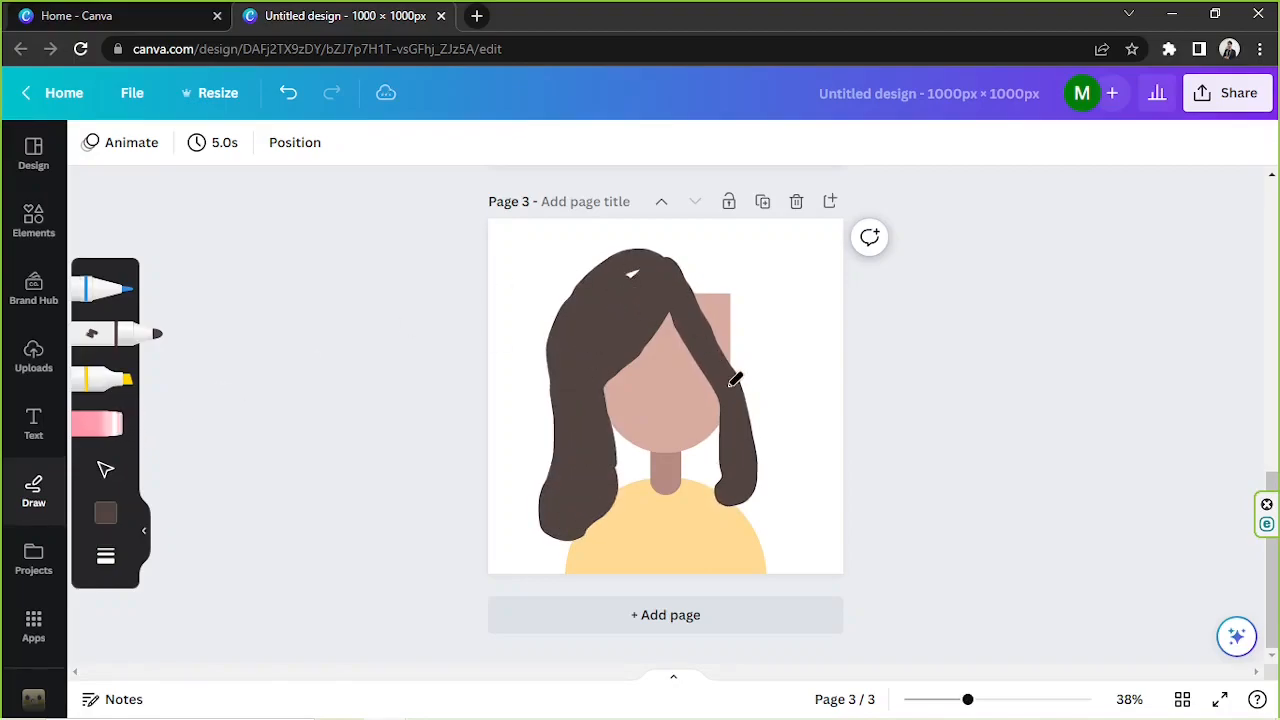
click(80, 428)
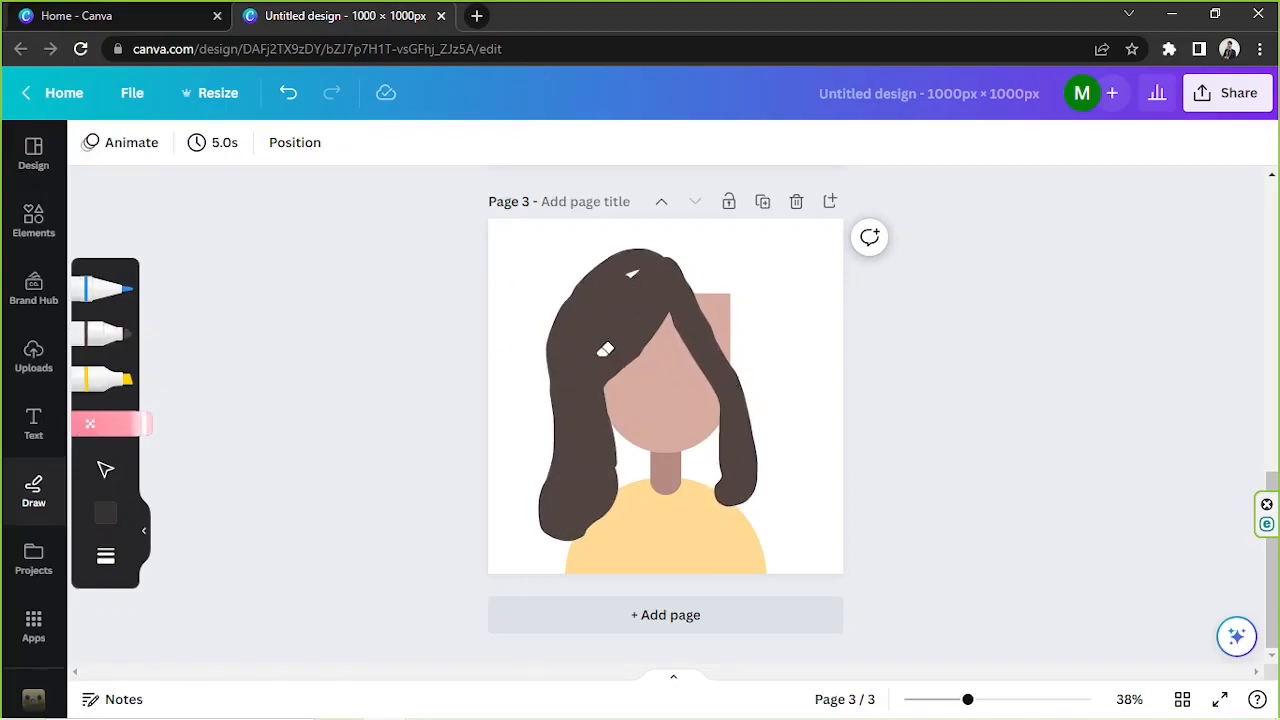
drag(606, 349, 730, 380)
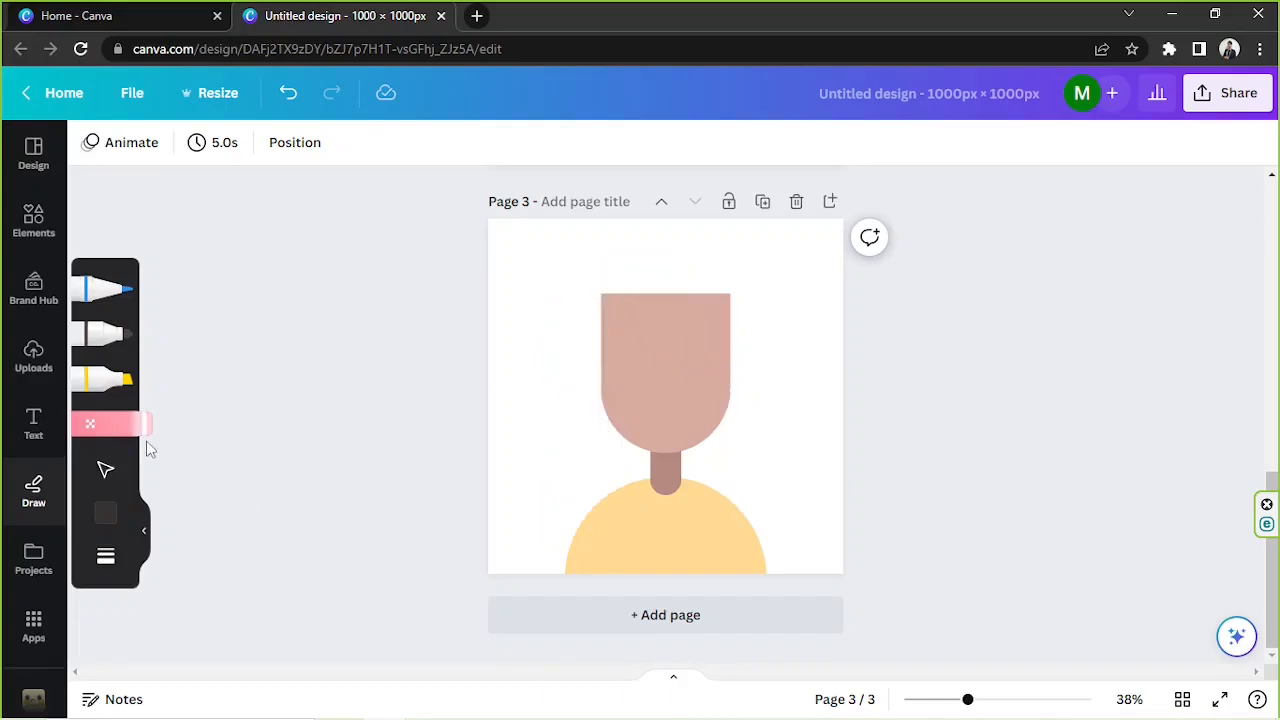
- Draw long wavy hair with the marker at weight 75, filling from above the head down past the page's lower edge
click(108, 336)
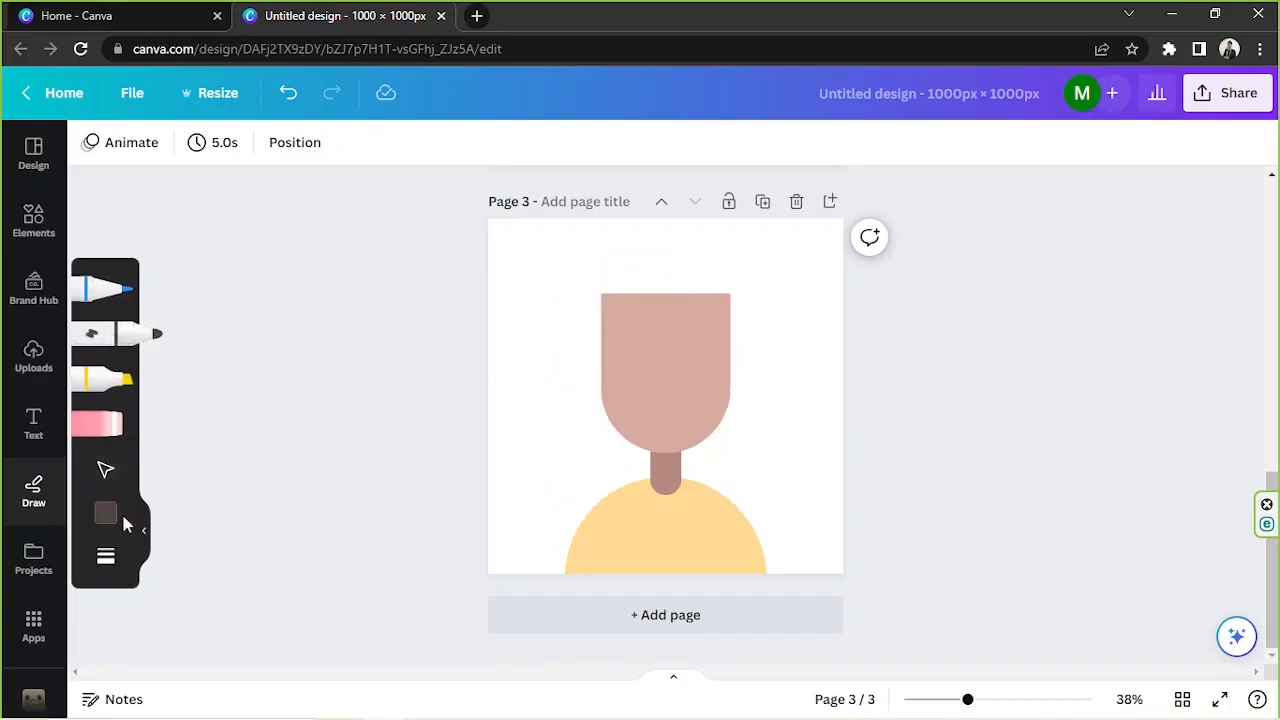
click(106, 557)
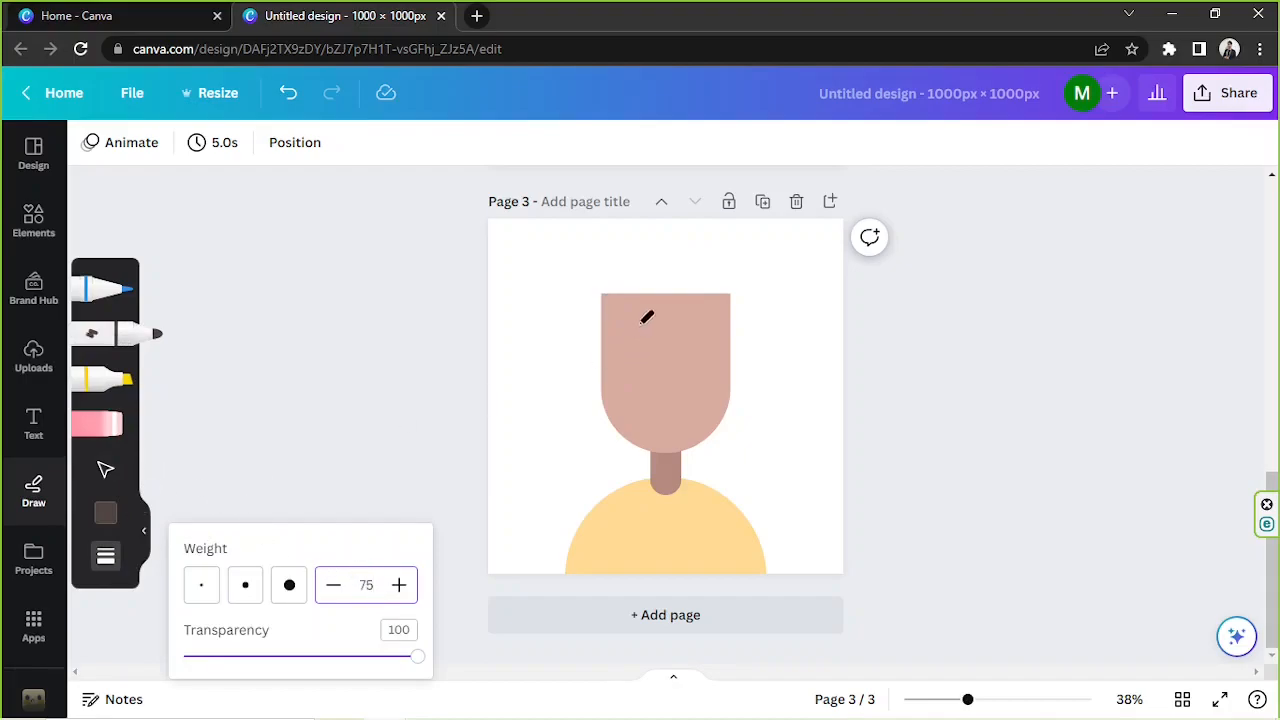
mouse_move(671, 280)
mouse_down()
mouse_move(627, 288)
mouse_move(619, 319)
mouse_move(622, 286)
mouse_move(678, 267)
mouse_move(624, 325)
mouse_move(714, 267)
mouse_move(653, 257)
mouse_move(741, 349)
mouse_move(771, 448)
mouse_move(711, 525)
mouse_move(586, 505)
mouse_move(607, 355)
mouse_move(663, 276)
mouse_move(650, 508)
mouse_move(747, 411)
mouse_move(624, 426)
mouse_move(659, 356)
mouse_move(738, 435)
mouse_move(726, 473)
mouse_move(680, 479)
mouse_move(680, 339)
mouse_move(708, 466)
mouse_move(690, 386)
mouse_move(722, 449)
mouse_up()
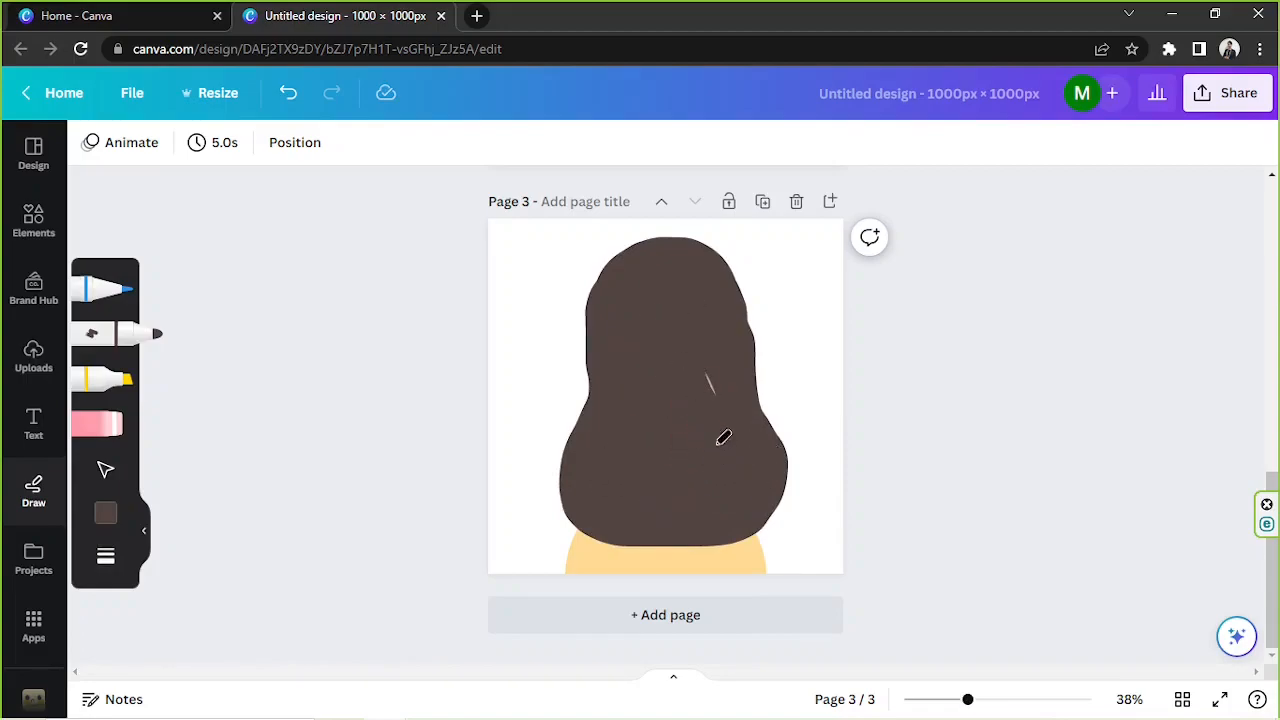
mouse_move(681, 242)
mouse_down()
mouse_move(629, 257)
mouse_move(605, 307)
mouse_move(606, 379)
mouse_move(581, 463)
mouse_move(591, 522)
mouse_move(574, 577)
mouse_move(590, 554)
mouse_move(591, 576)
mouse_move(629, 567)
mouse_move(659, 505)
mouse_move(652, 554)
mouse_move(684, 542)
mouse_move(701, 553)
mouse_move(751, 456)
mouse_move(771, 479)
mouse_move(787, 569)
mouse_move(763, 509)
mouse_move(747, 564)
mouse_move(763, 455)
mouse_up()
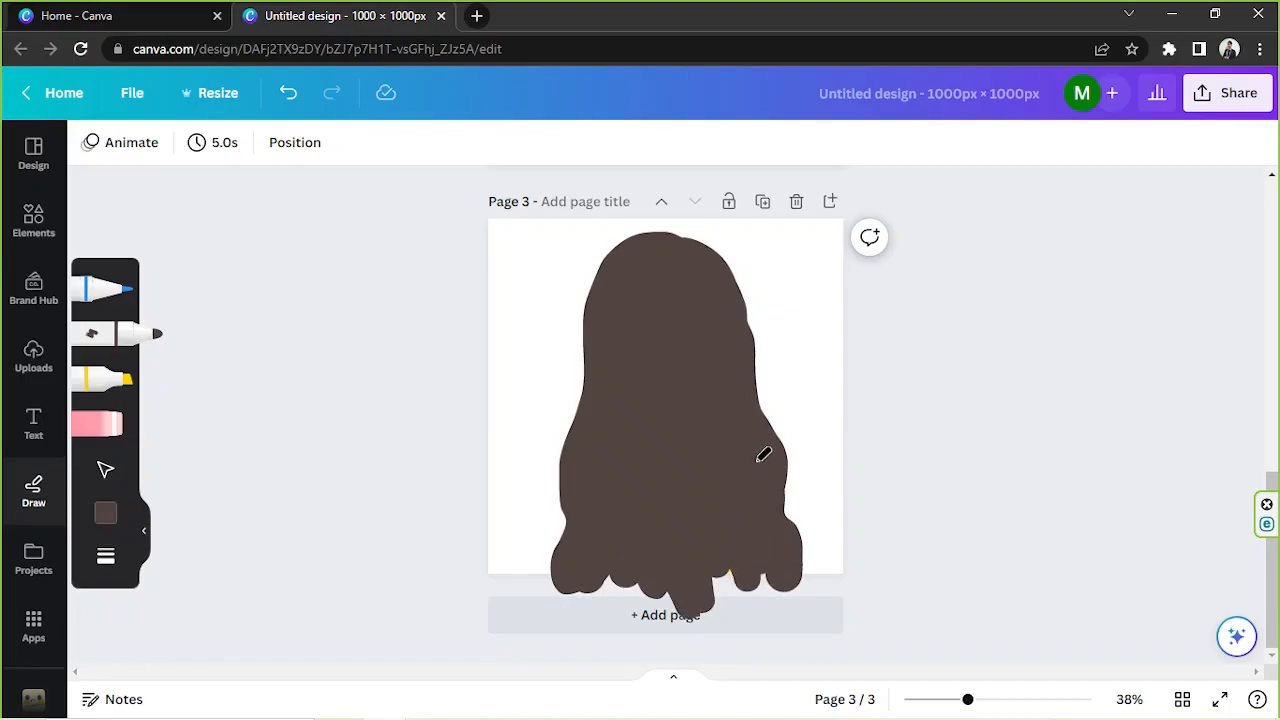
mouse_move(781, 500)
mouse_down()
mouse_move(797, 532)
mouse_move(750, 428)
mouse_move(788, 500)
mouse_up()
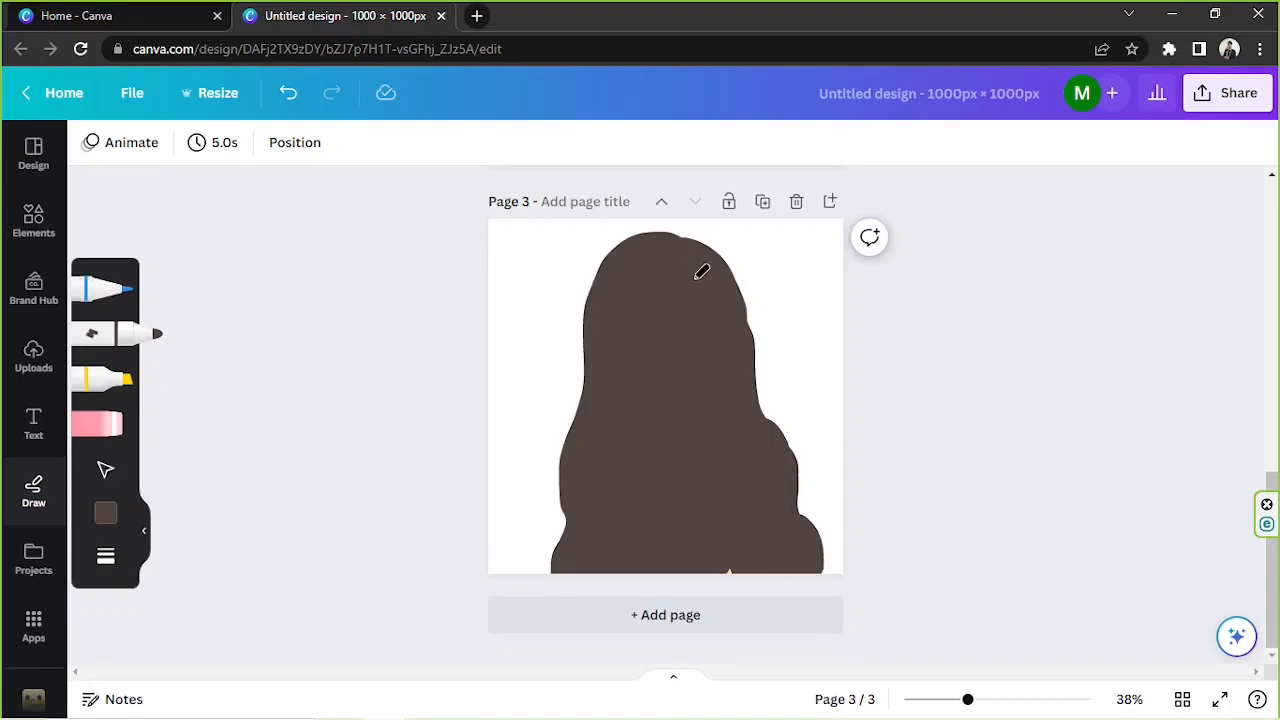
mouse_move(724, 270)
mouse_down()
mouse_move(811, 531)
mouse_move(800, 578)
mouse_up()
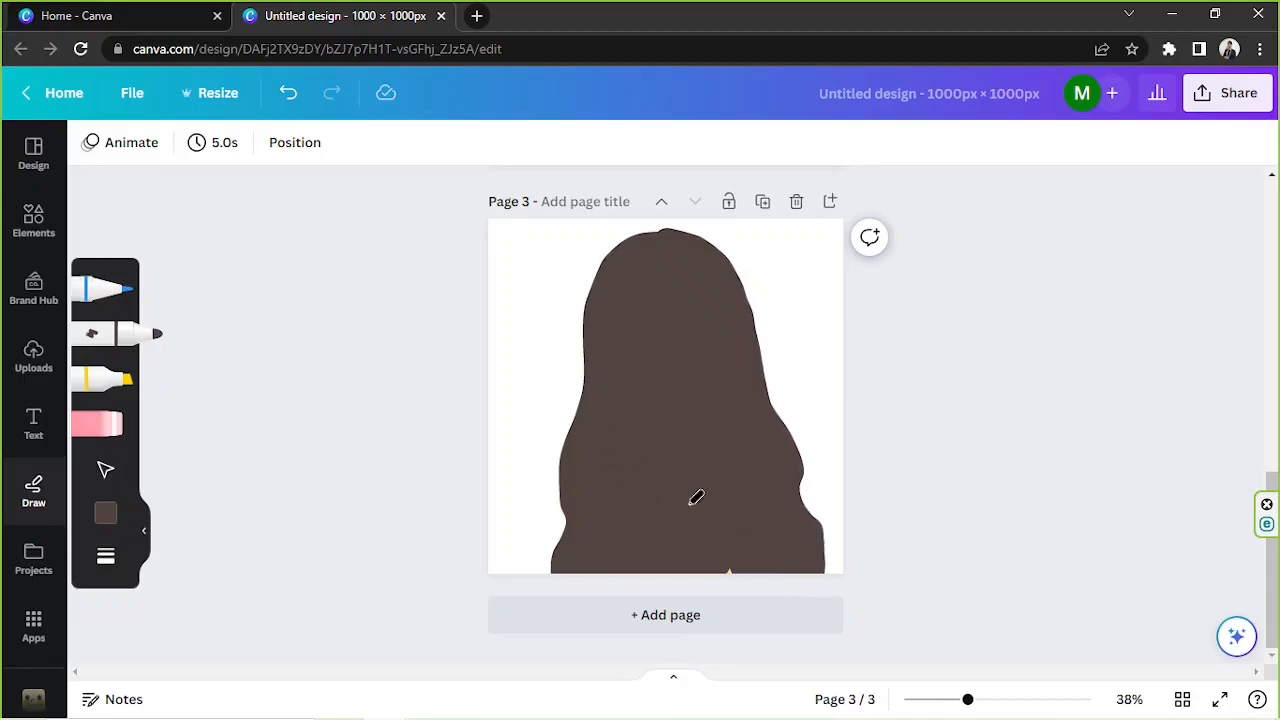
- Move the hair stroke on the figure's right-hand side slightly outward to widen the hair
click(105, 469)
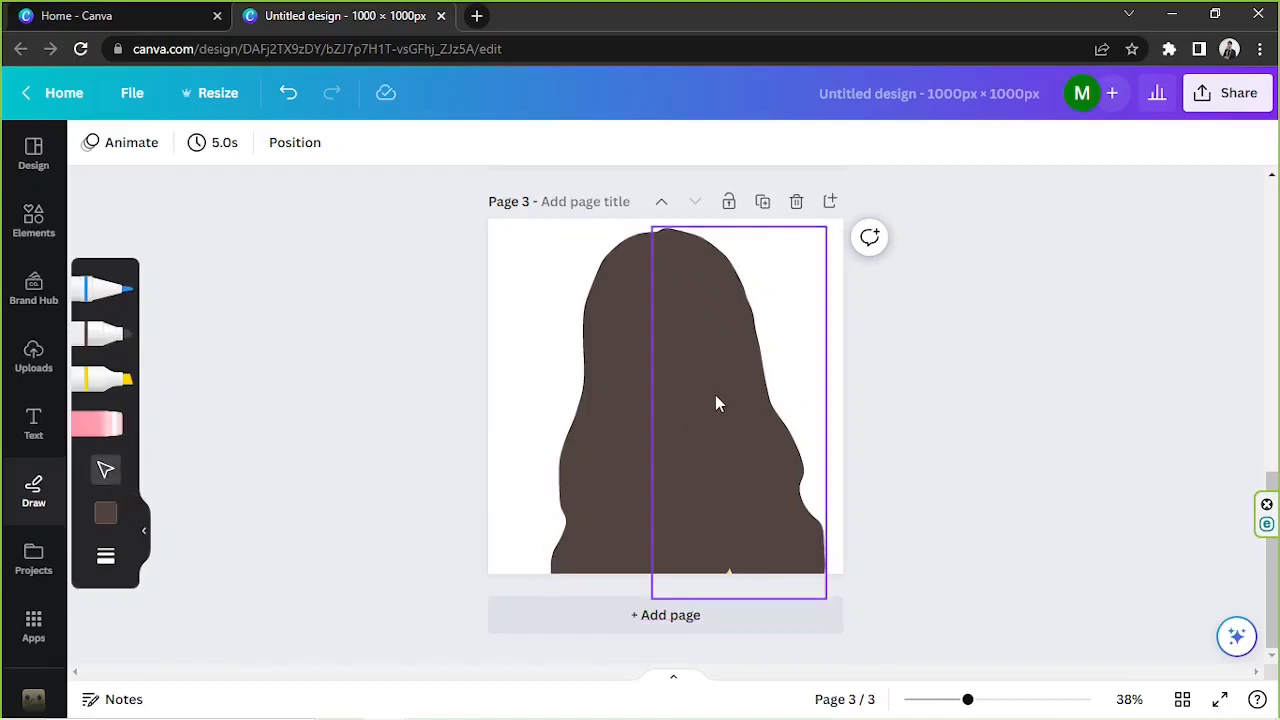
click(716, 396)
mouse_move(723, 400)
mouse_down()
mouse_move(777, 391)
mouse_move(791, 357)
mouse_move(529, 376)
mouse_up()
mouse_move(555, 423)
mouse_down()
mouse_move(794, 400)
mouse_move(726, 377)
mouse_move(779, 437)
mouse_move(777, 389)
mouse_move(723, 435)
mouse_up()
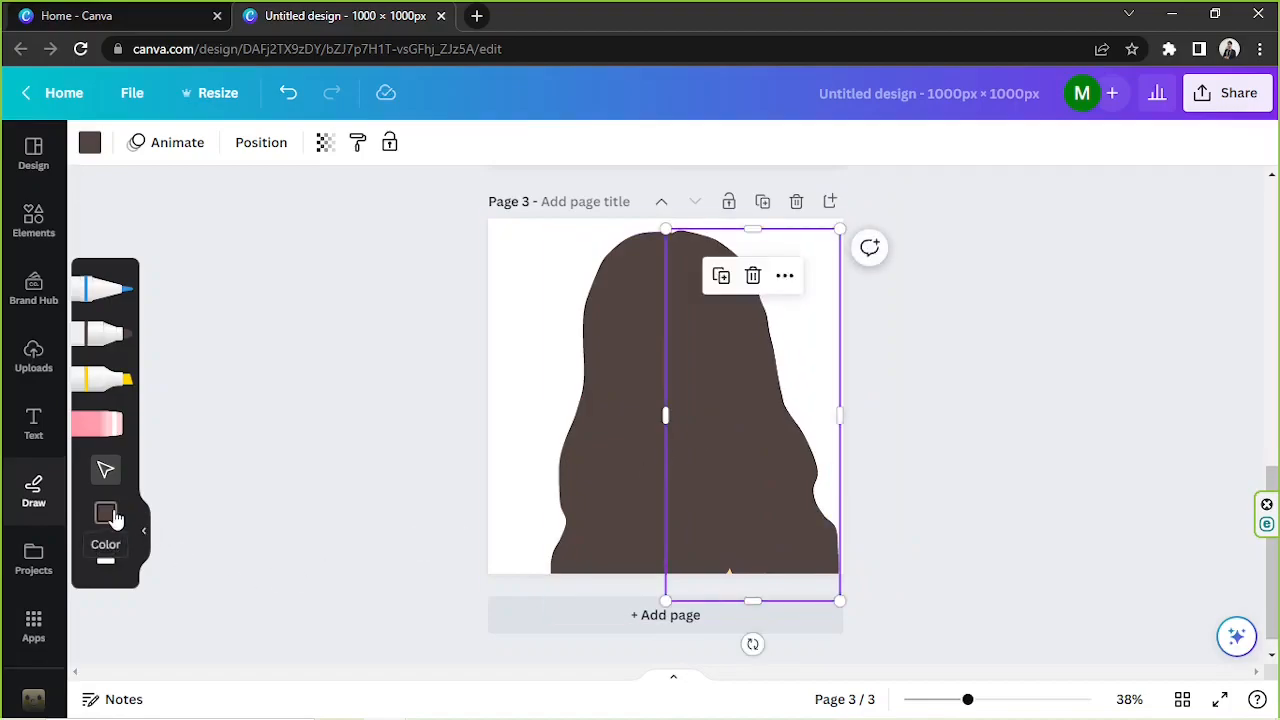
click(105, 424)
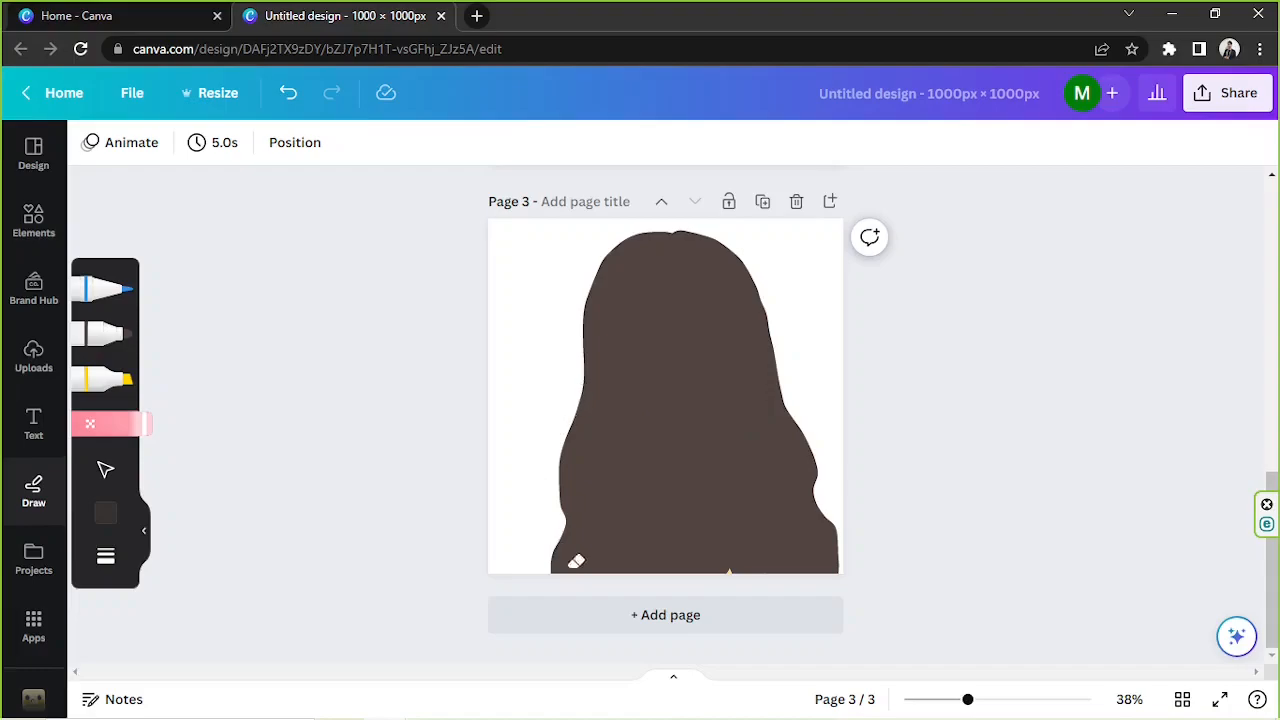
drag(568, 557, 584, 571)
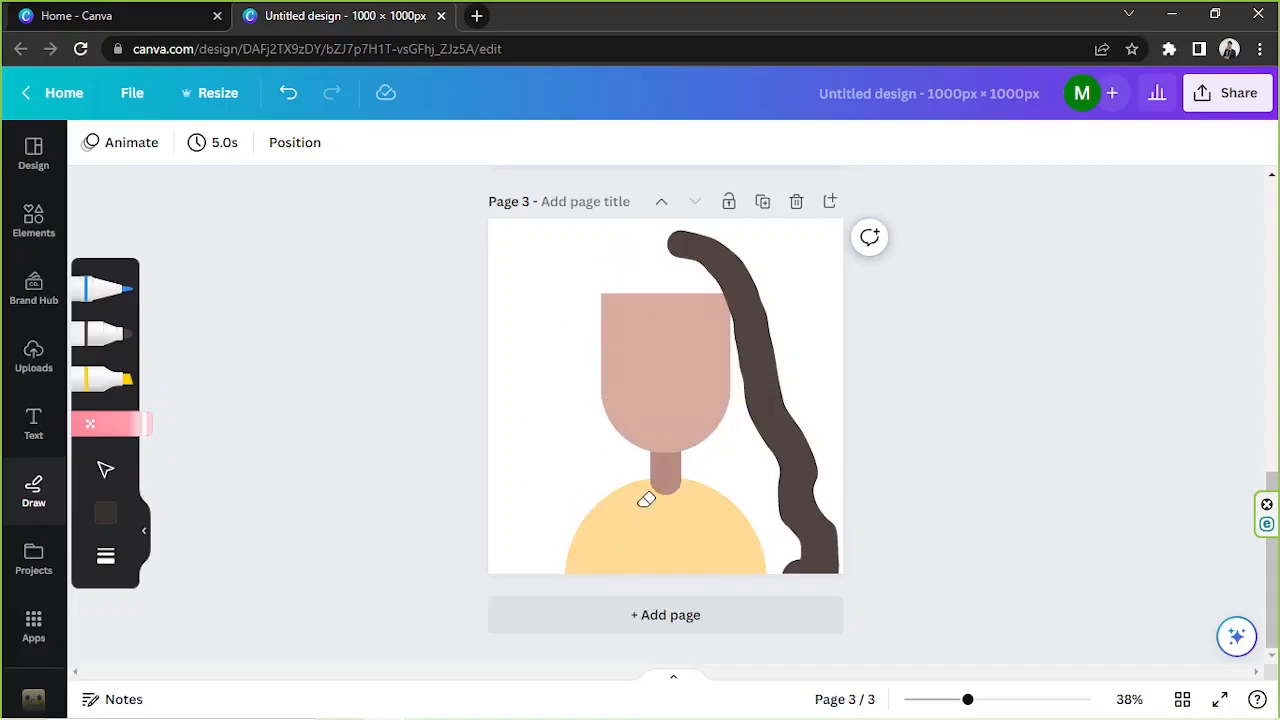
key(ctrl+z)
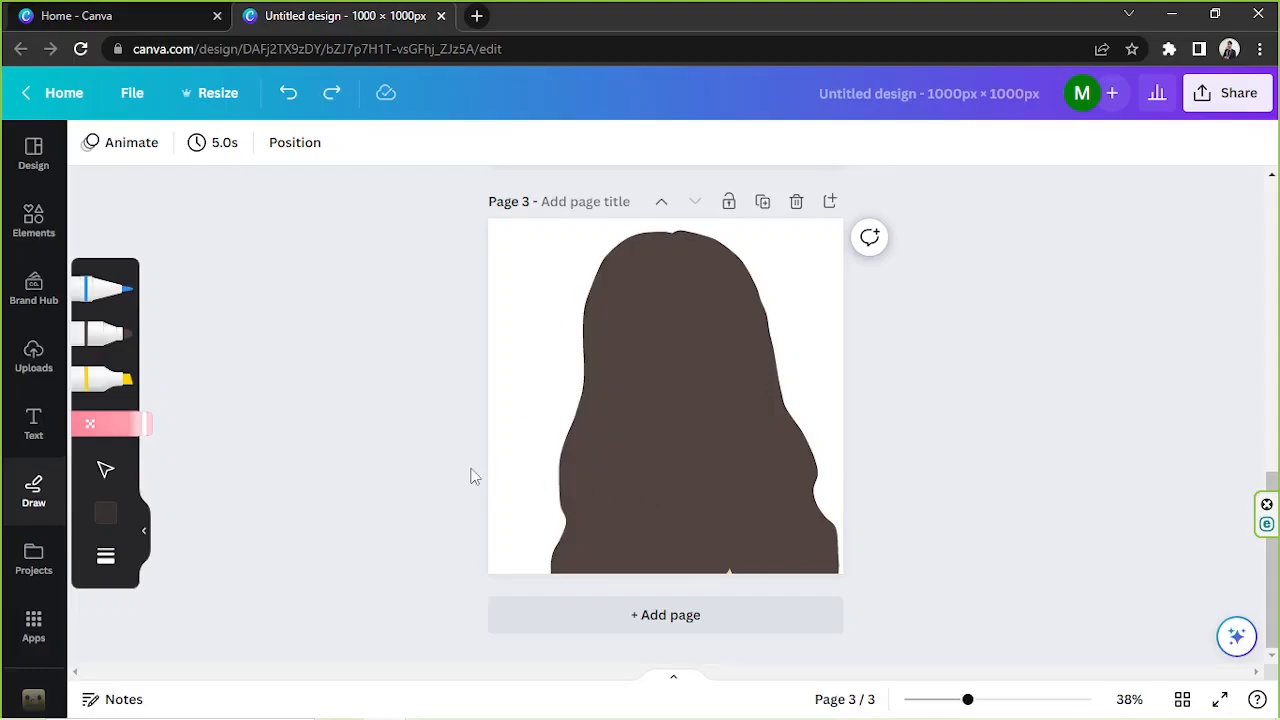
- Send both hair drawings to the back, behind the head, neck and torso
click(105, 469)
click(693, 380)
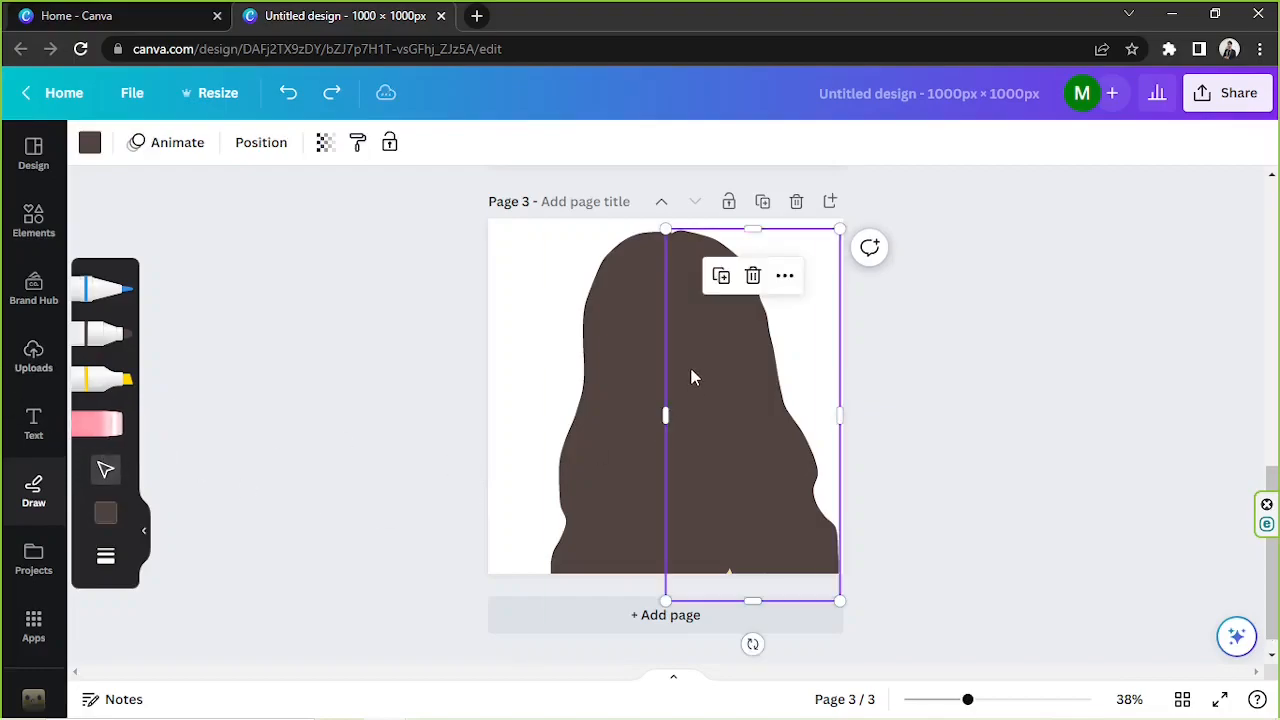
click(263, 145)
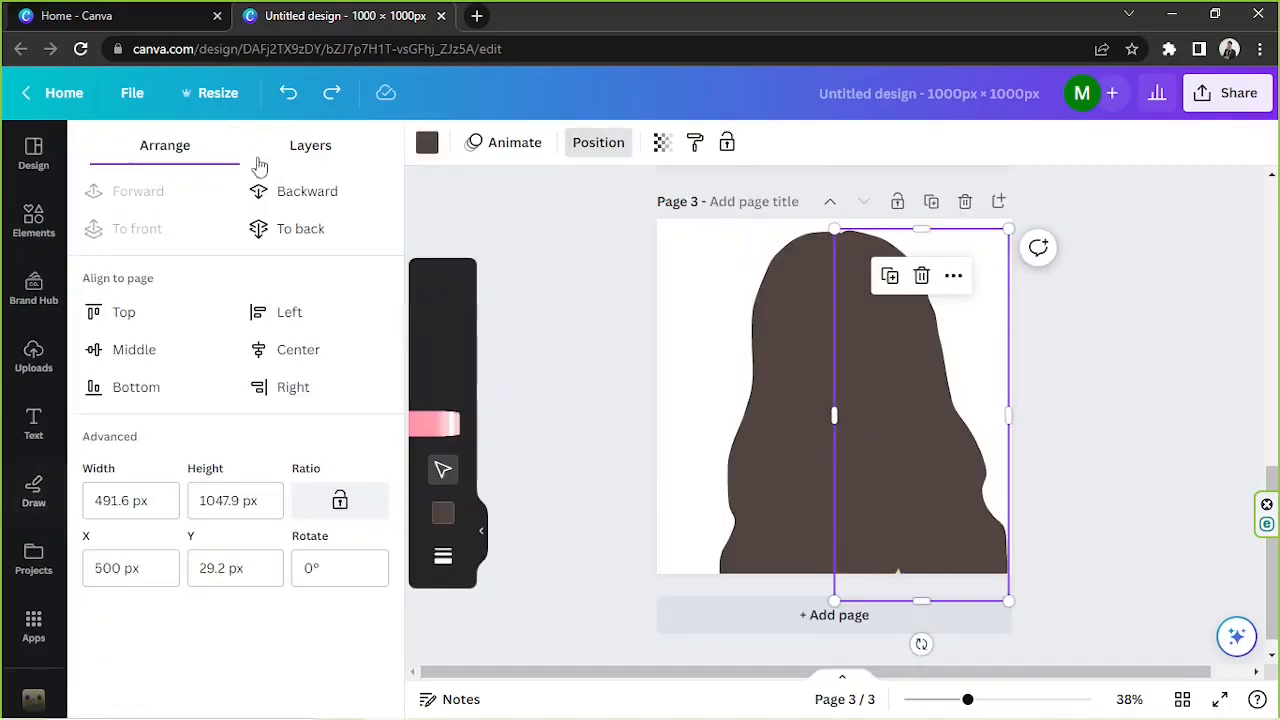
click(262, 229)
click(820, 424)
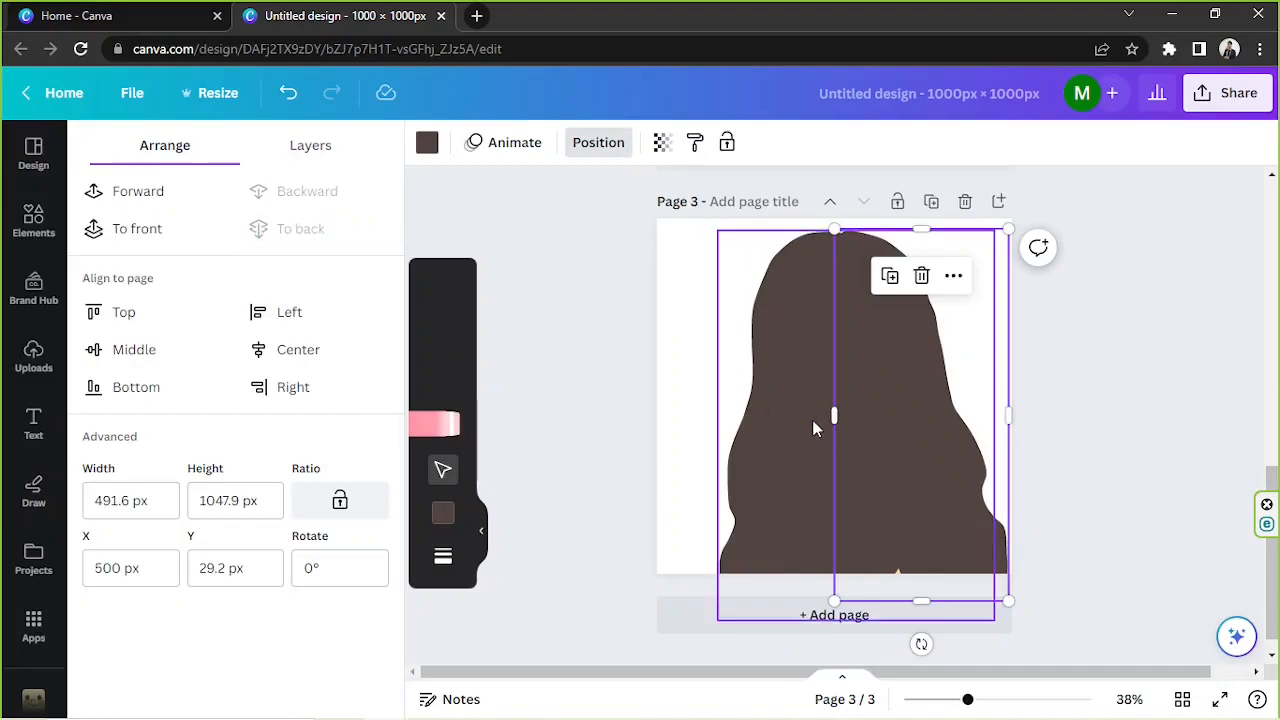
click(264, 228)
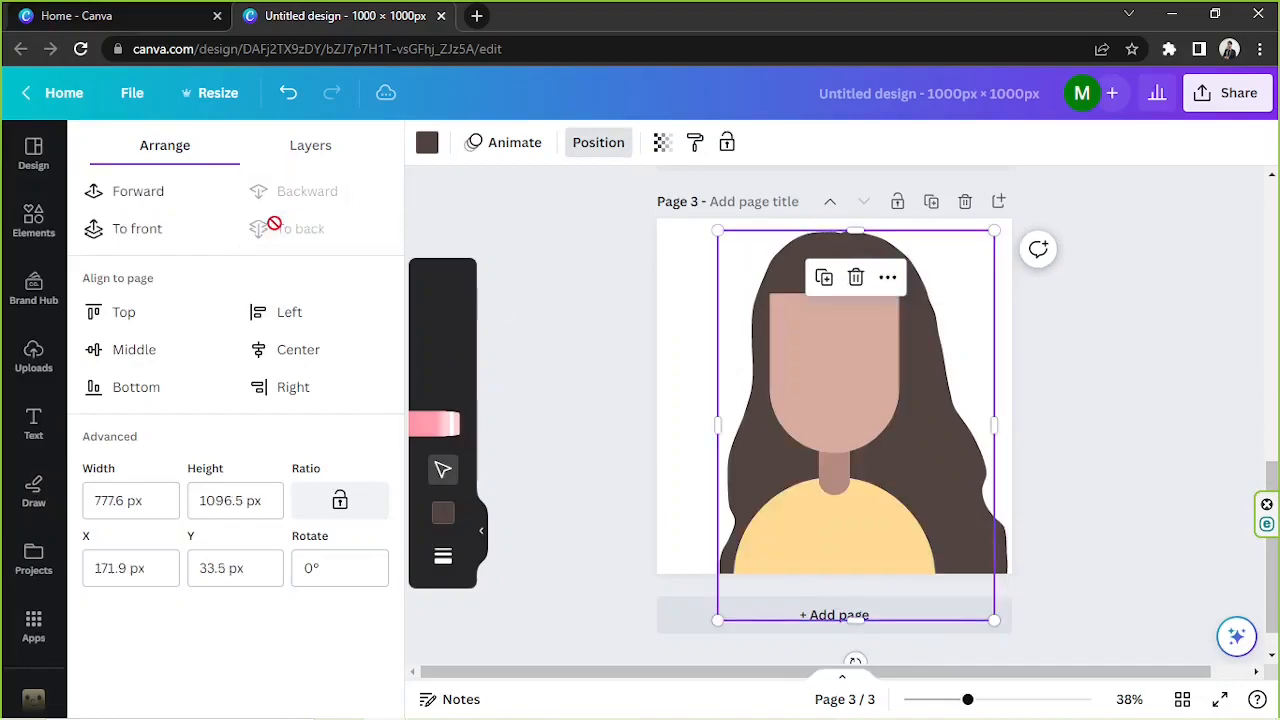
click(1062, 352)
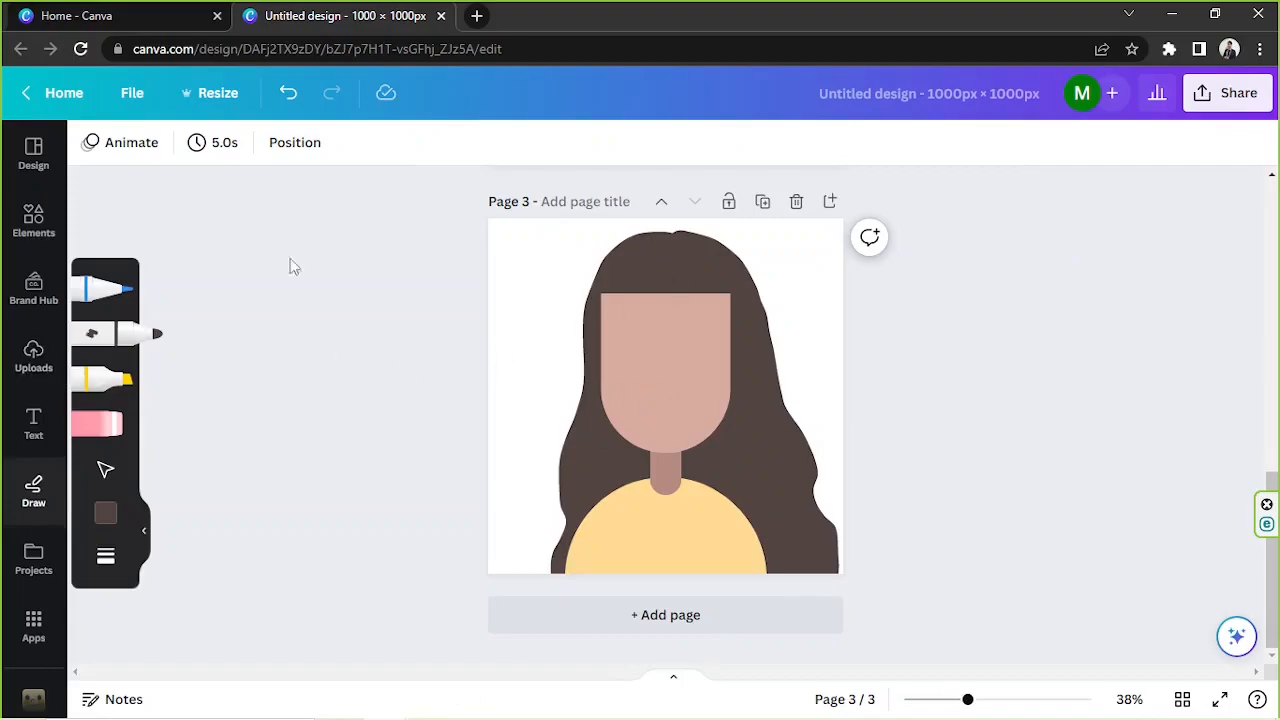
- Shift the hair drawing on the left half outward and nudge the right-half hair slightly inward and down to balance the hairstyle
click(105, 469)
drag(631, 257, 614, 257)
click(934, 377)
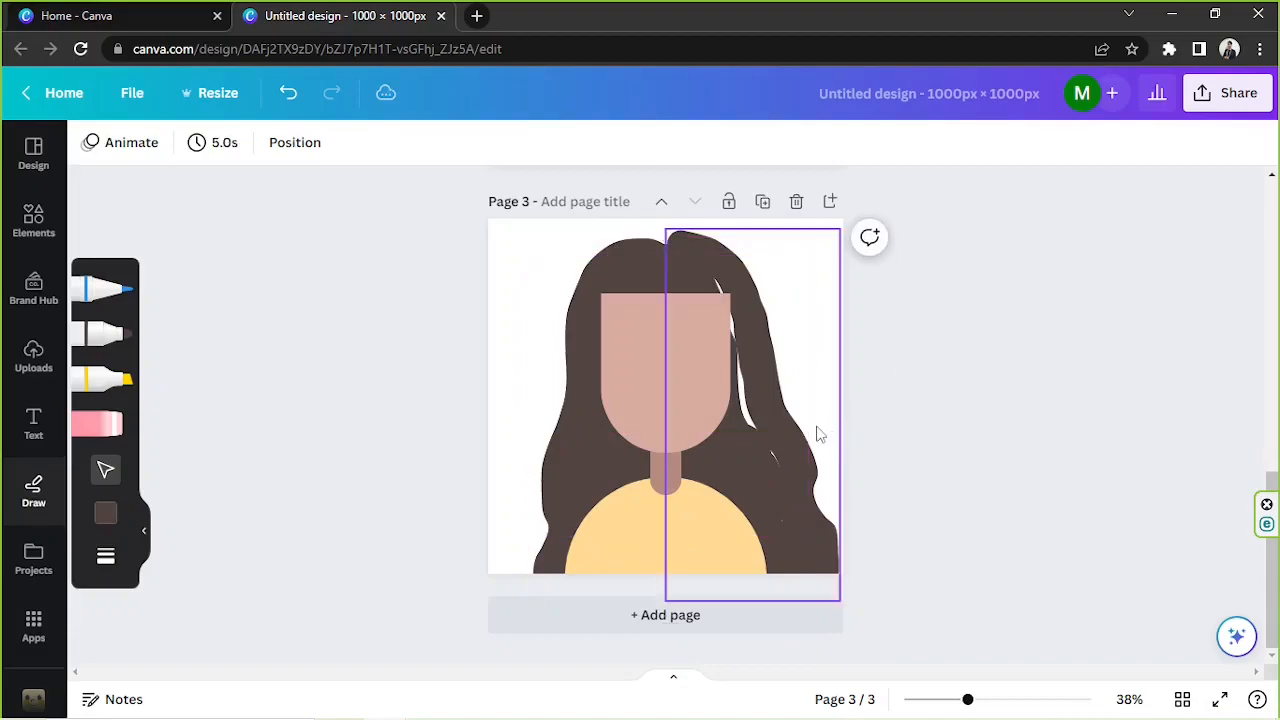
mouse_move(804, 447)
mouse_down()
mouse_move(791, 443)
mouse_move(800, 450)
mouse_up()
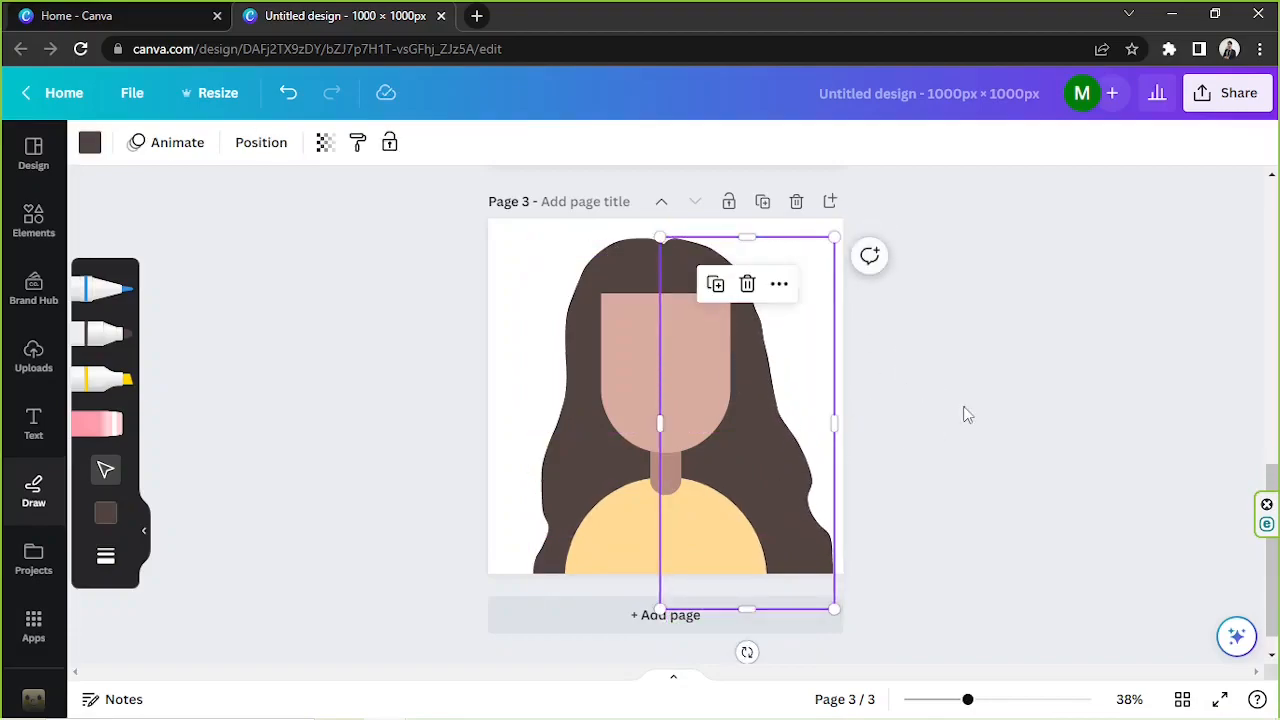
click(962, 415)
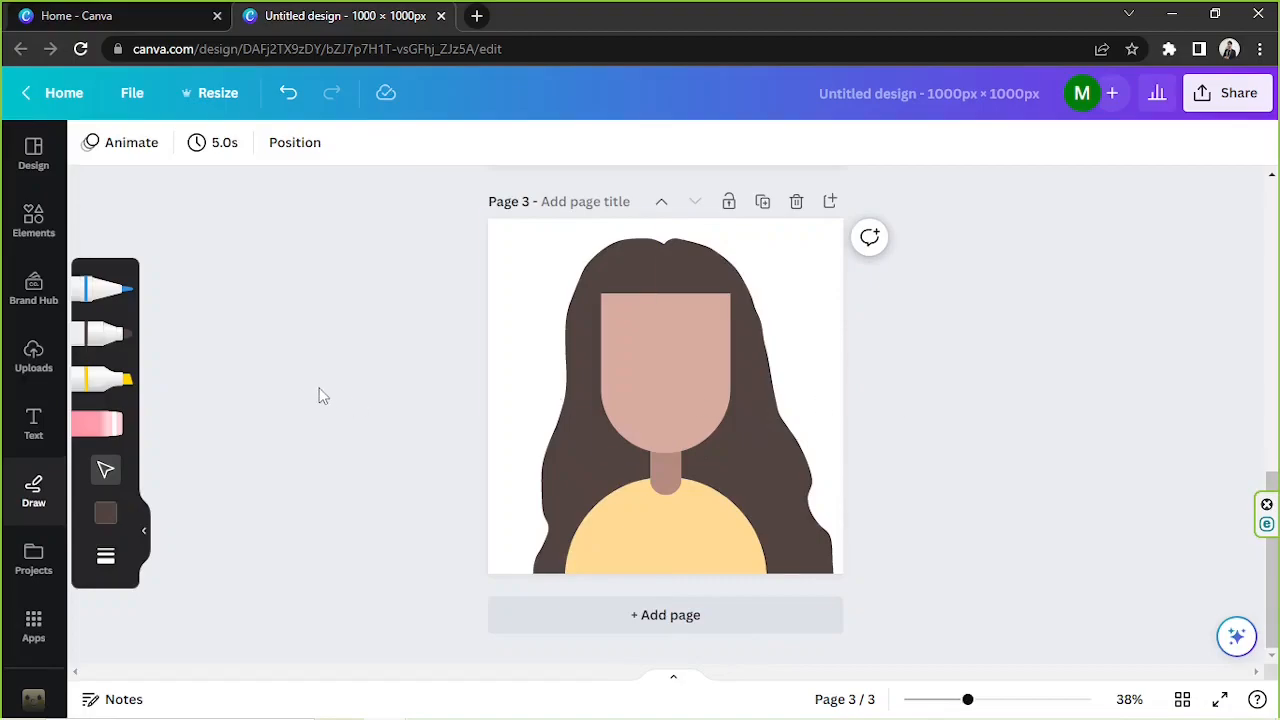
- Reduce the marker weight slightly below 75 and draw parted bangs sweeping to both sides over the forehead
click(118, 335)
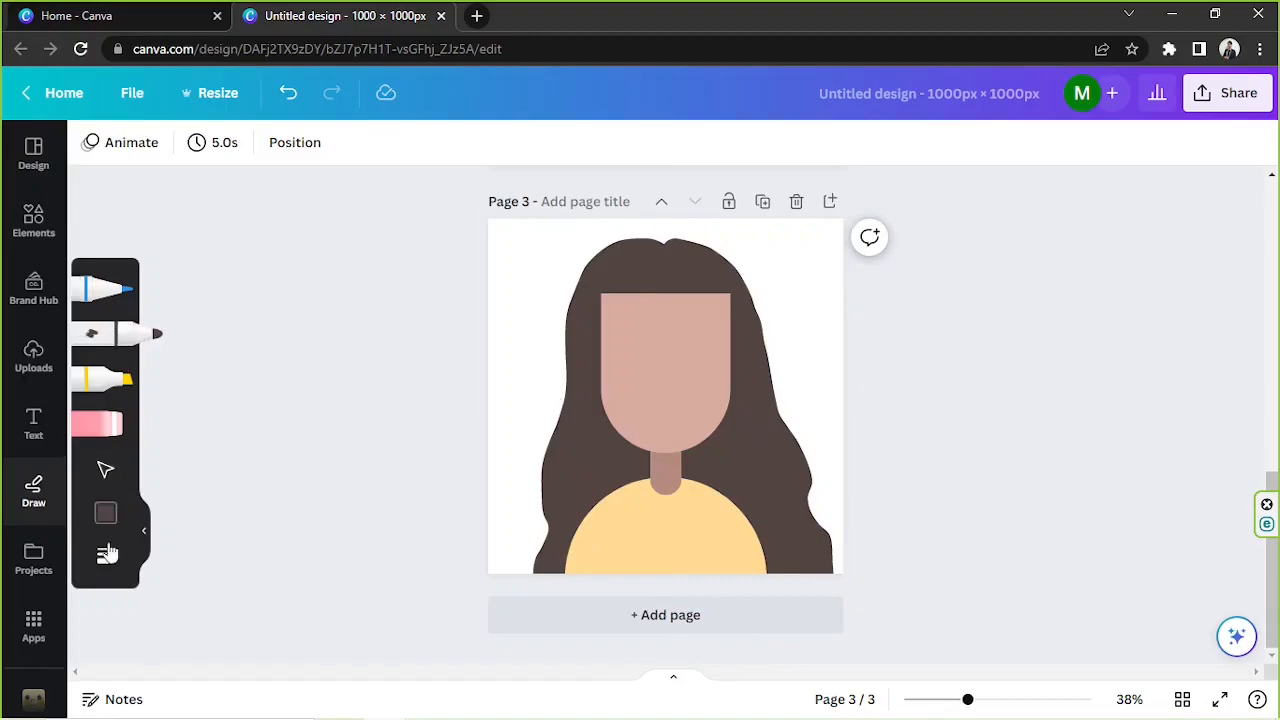
click(106, 556)
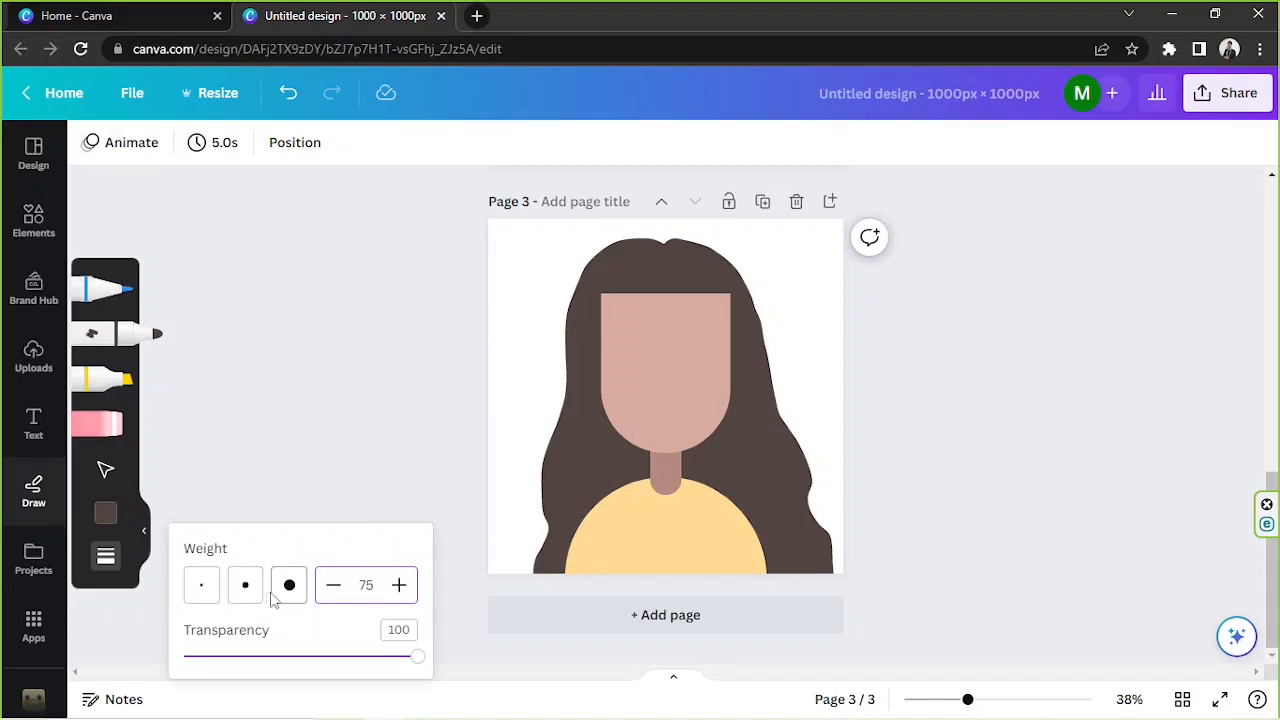
mouse_move(416, 660)
mouse_down()
mouse_move(376, 658)
mouse_move(417, 656)
mouse_up()
click(334, 590)
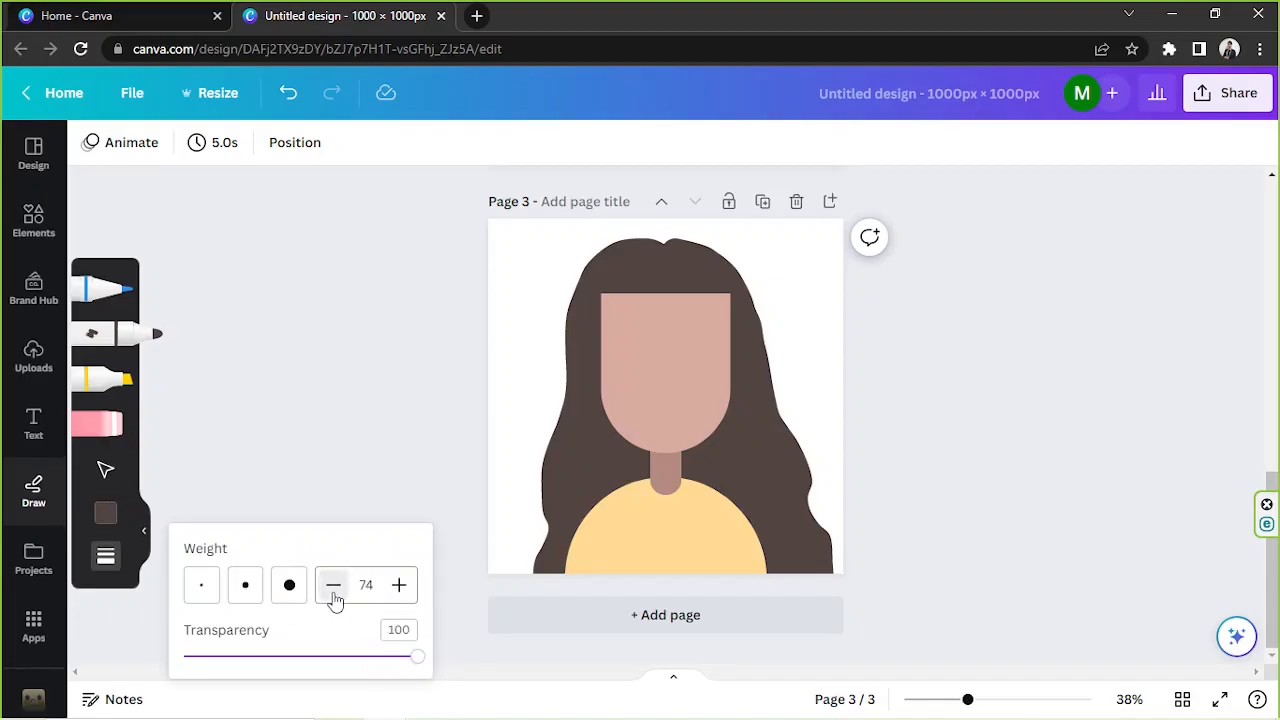
click(334, 588)
click(334, 588)
click(334, 588)
click(336, 590)
mouse_move(680, 262)
mouse_down()
mouse_move(597, 377)
mouse_move(623, 291)
mouse_move(607, 329)
mouse_move(653, 277)
mouse_move(641, 360)
mouse_move(600, 417)
mouse_up()
drag(688, 292, 752, 379)
key(ctrl+z)
mouse_move(663, 281)
mouse_down()
mouse_move(595, 348)
mouse_move(596, 310)
mouse_move(729, 340)
mouse_move(732, 301)
mouse_up()
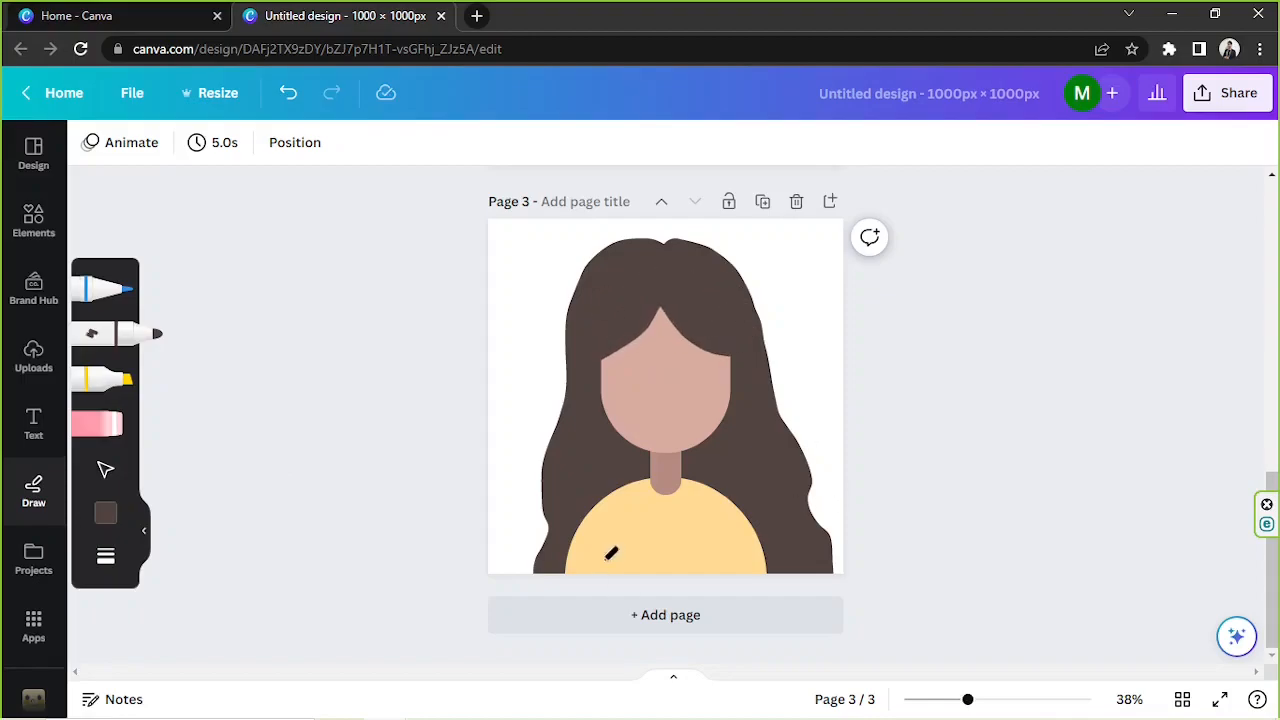
- Set the marker to a darker brown (#3D2F2C) and paint a shadow area around the lower face, neck and inner hair
click(107, 513)
click(199, 497)
click(274, 372)
click(824, 446)
key(ctrl+z)
mouse_move(607, 365)
mouse_down()
mouse_move(600, 451)
mouse_move(613, 491)
mouse_move(616, 431)
mouse_move(642, 479)
mouse_move(661, 477)
mouse_move(676, 403)
mouse_move(715, 359)
mouse_move(766, 502)
mouse_move(775, 580)
mouse_move(700, 386)
mouse_move(692, 436)
mouse_move(704, 405)
mouse_move(686, 445)
mouse_up()
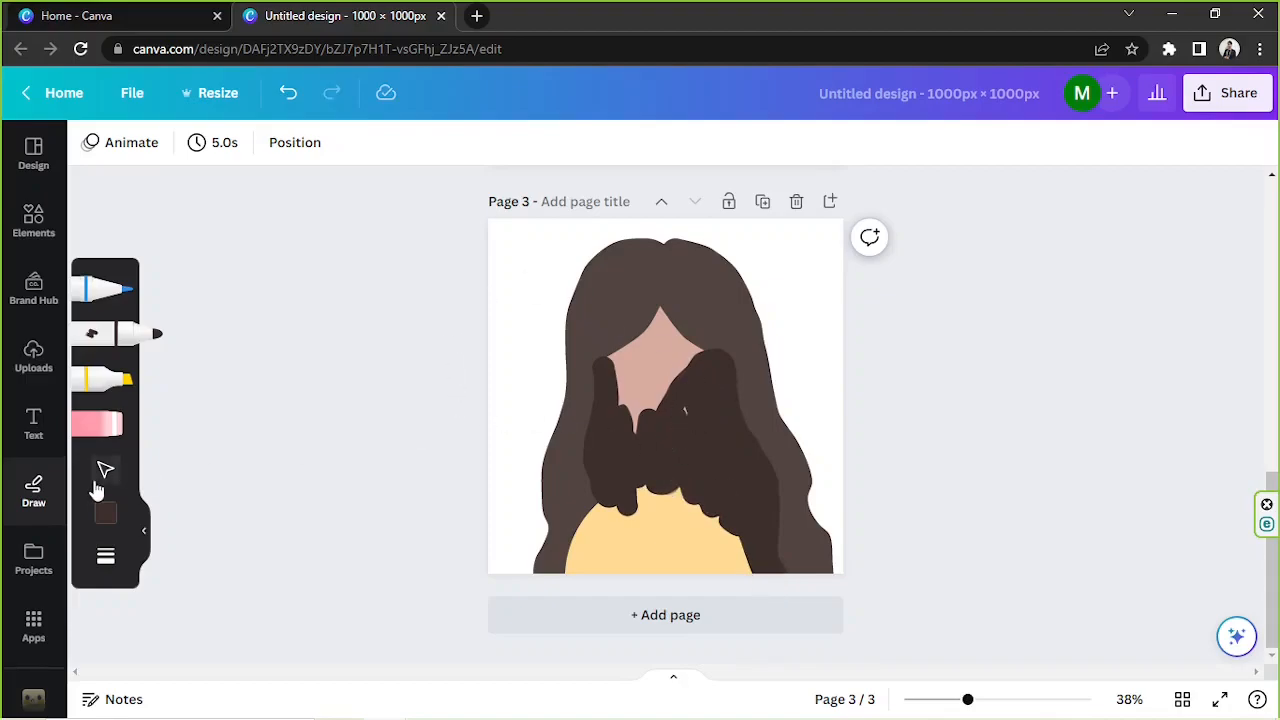
- Send the dark hair shadow backward until it sits behind the face, neck and torso but in front of the hair
click(105, 470)
click(688, 491)
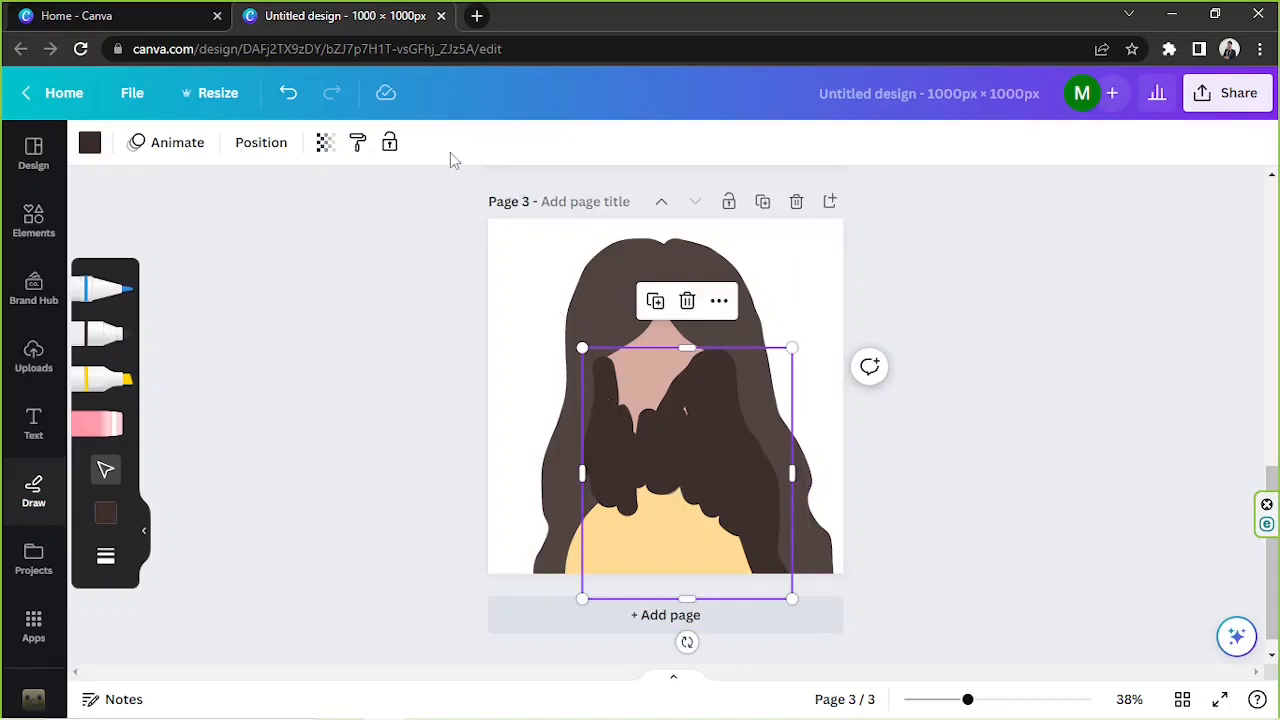
click(253, 145)
click(316, 203)
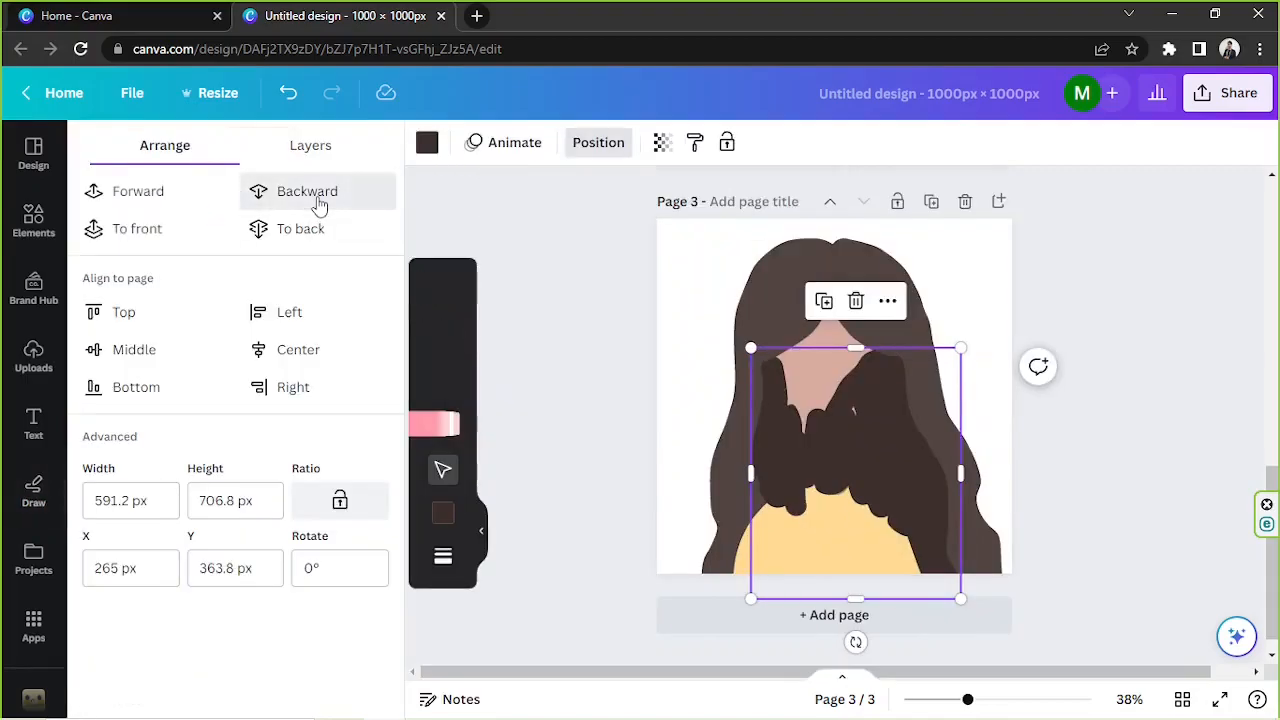
click(316, 203)
click(316, 203)
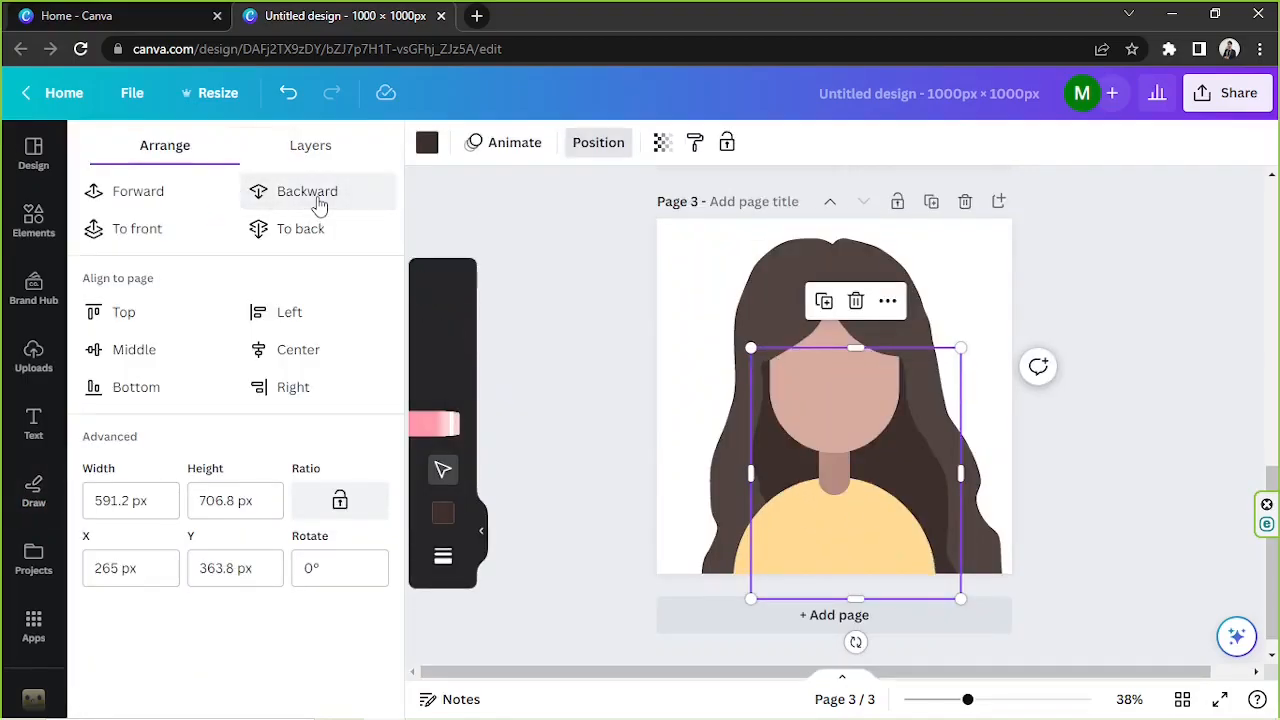
click(1055, 350)
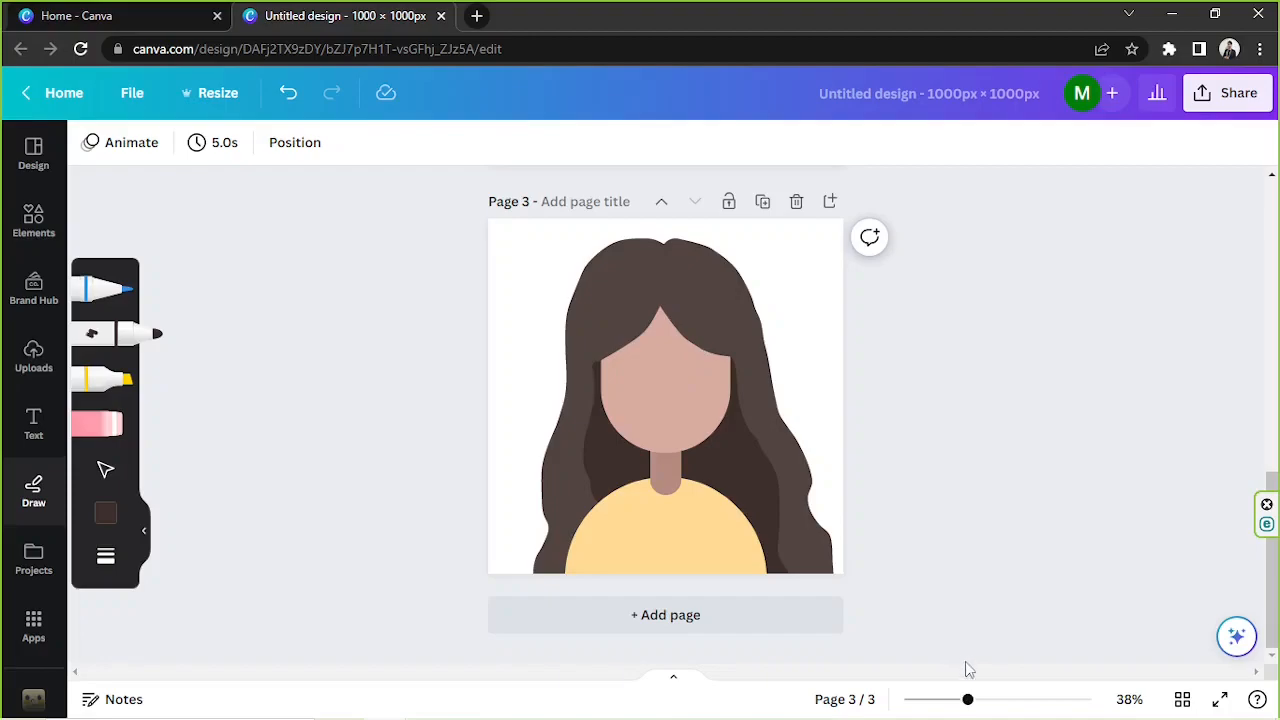
- Draw an arched closed eye in black pen on the right half of the face, and undo the attempt at a second eye
drag(967, 699, 1009, 699)
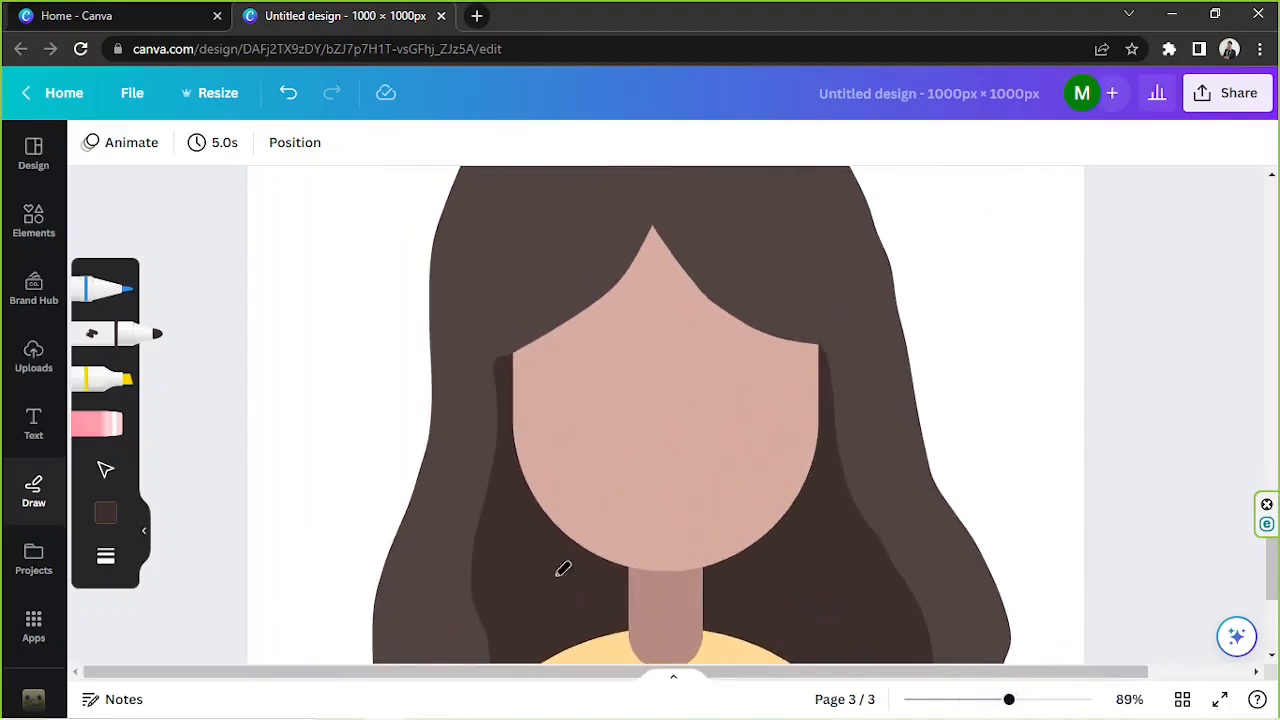
click(100, 289)
click(106, 514)
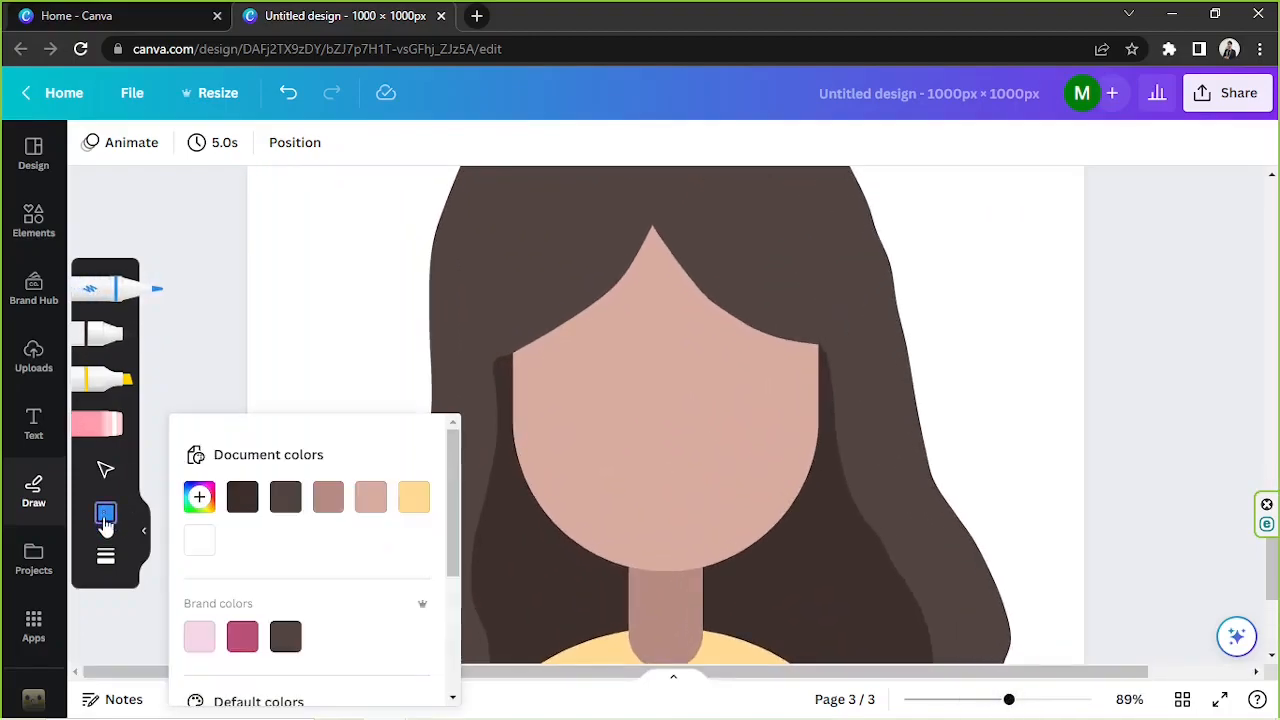
click(242, 497)
click(199, 497)
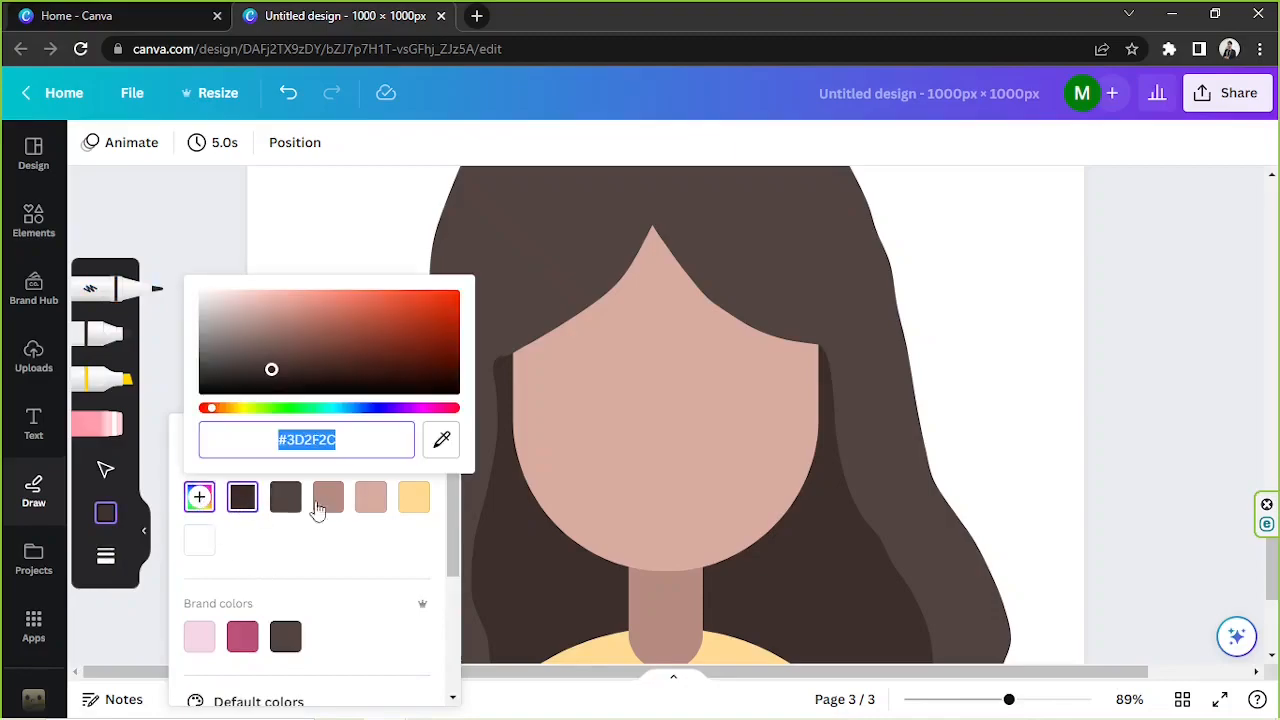
drag(338, 392, 186, 490)
click(108, 515)
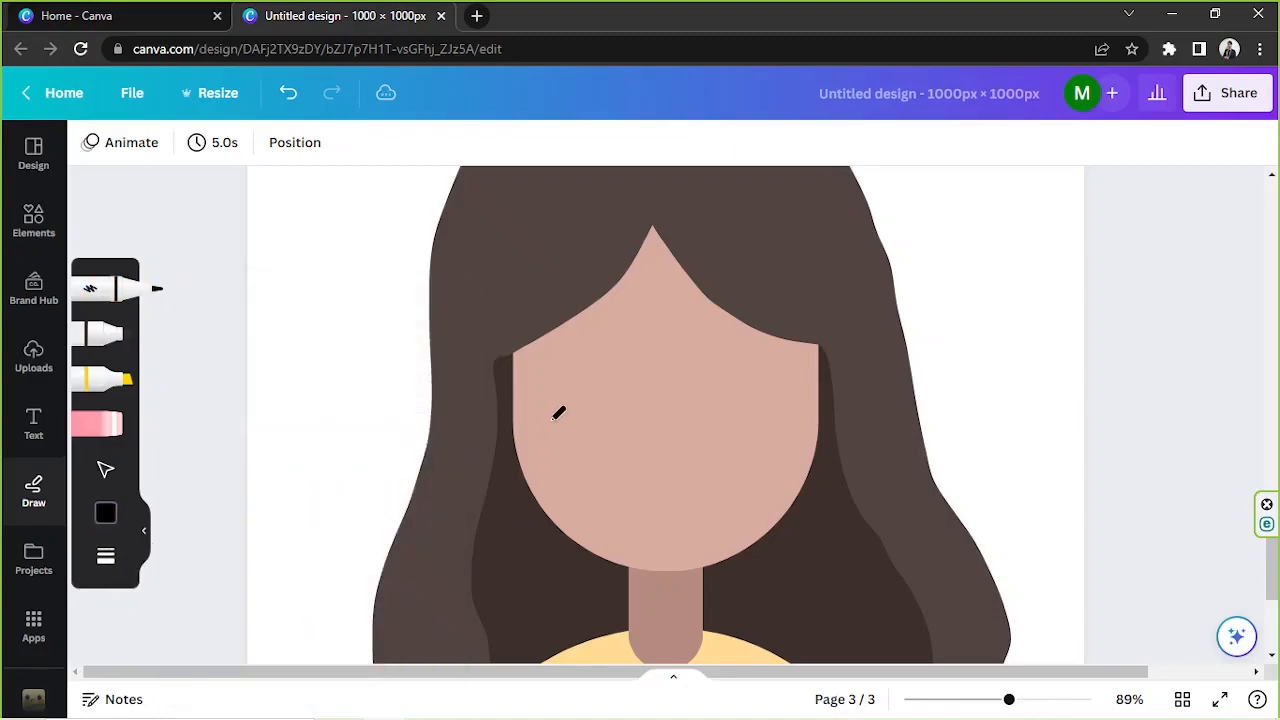
drag(1009, 699, 1037, 701)
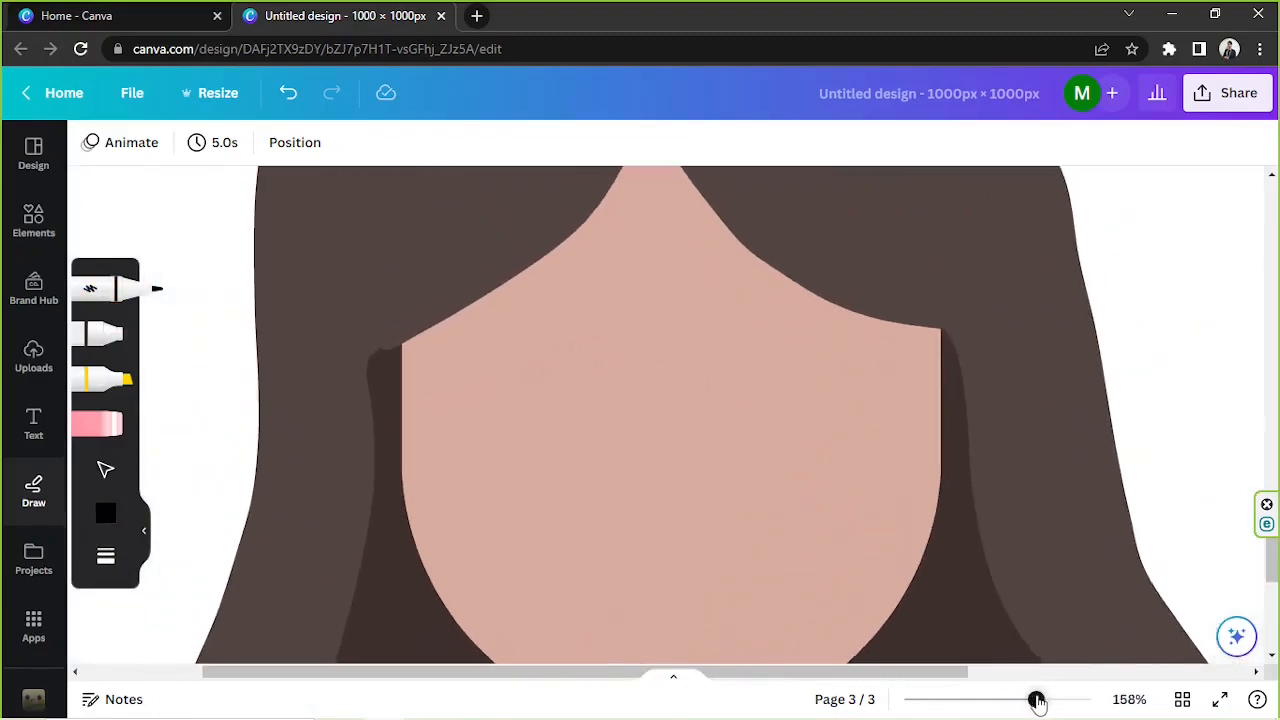
mouse_move(755, 420)
mouse_down()
mouse_move(812, 391)
mouse_move(835, 422)
mouse_up()
mouse_move(558, 428)
mouse_down()
mouse_move(520, 390)
mouse_move(490, 424)
mouse_up()
scroll(755, 484, down, 1)
key(ctrl+z)
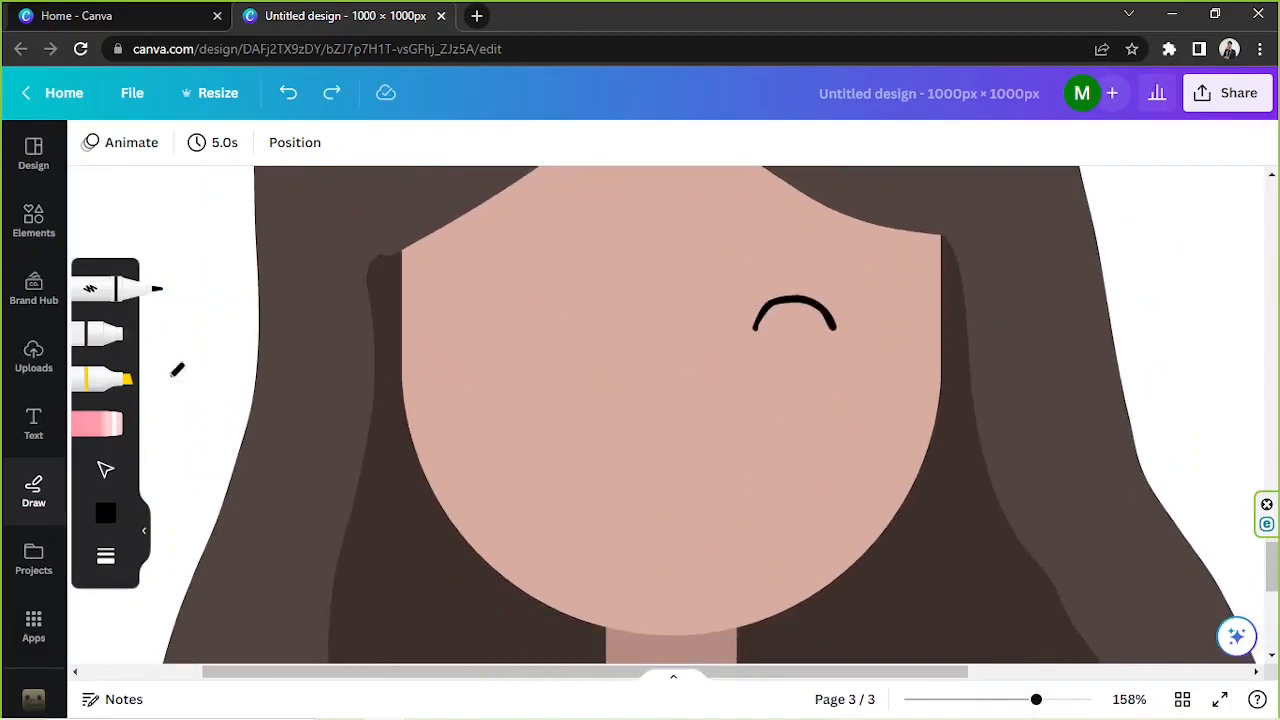
- Duplicate the arched eye and place the copy on the left half of the face
click(105, 469)
click(805, 316)
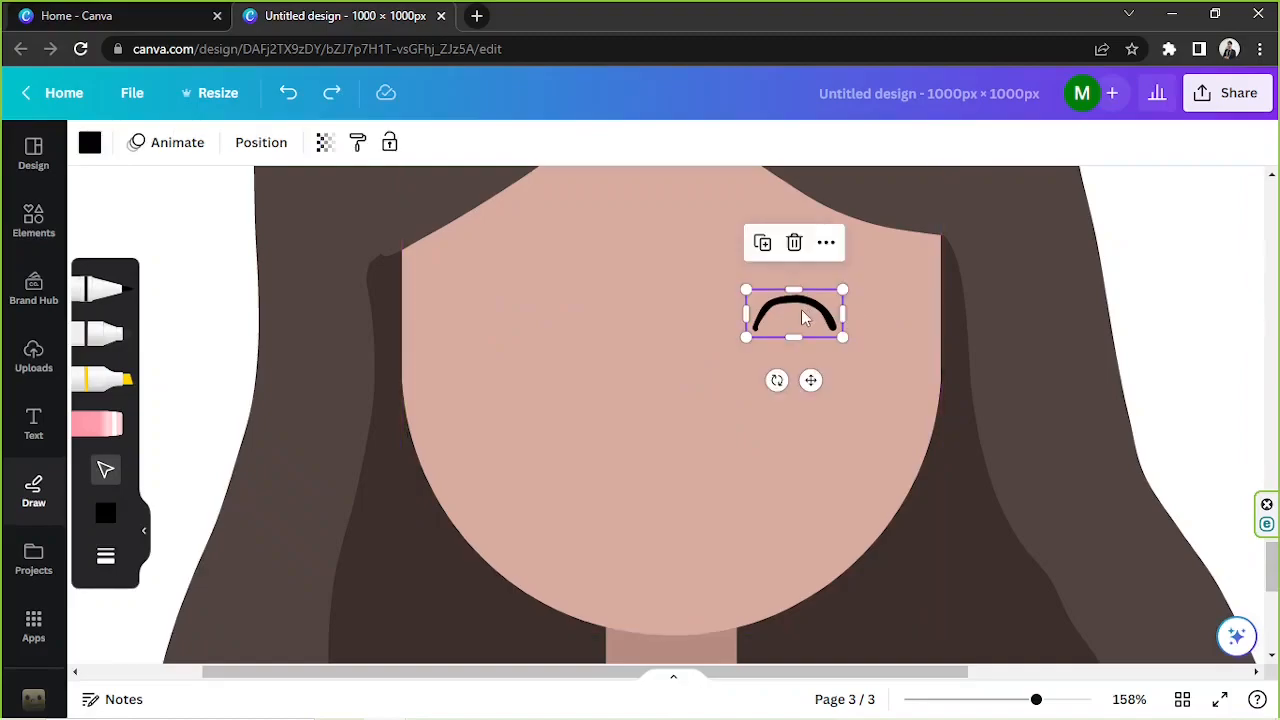
click(762, 244)
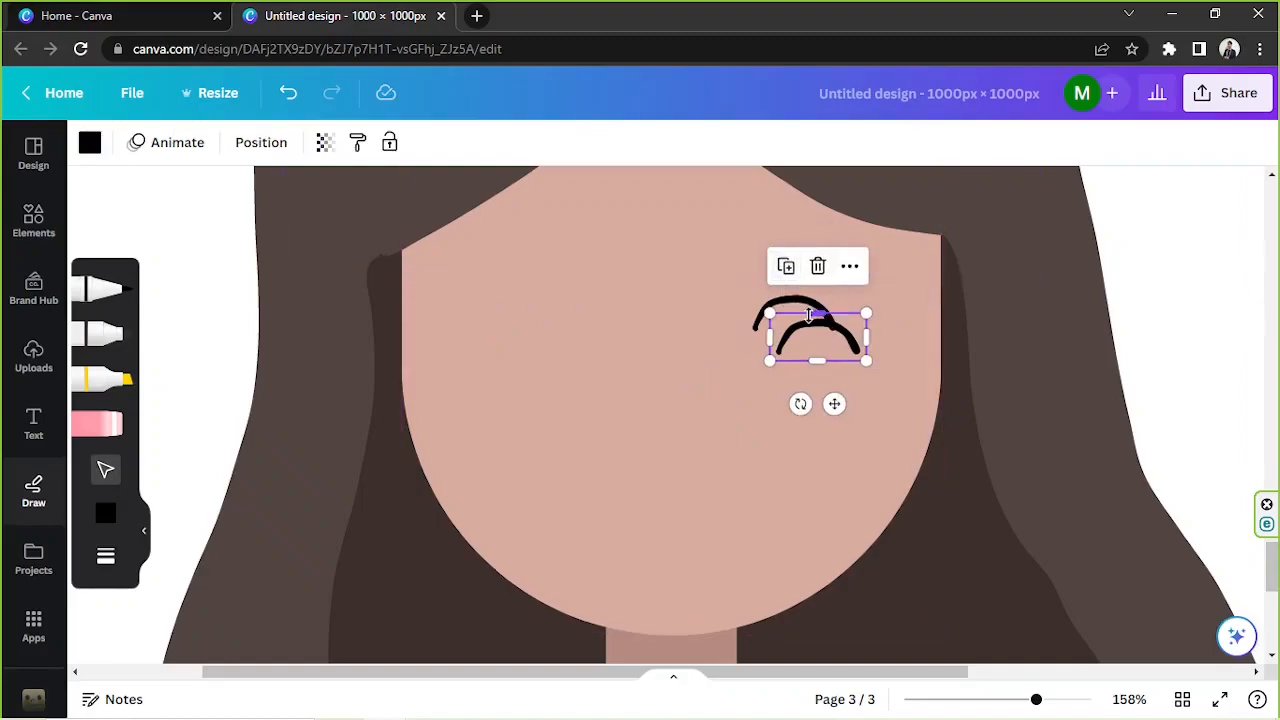
drag(810, 316, 580, 306)
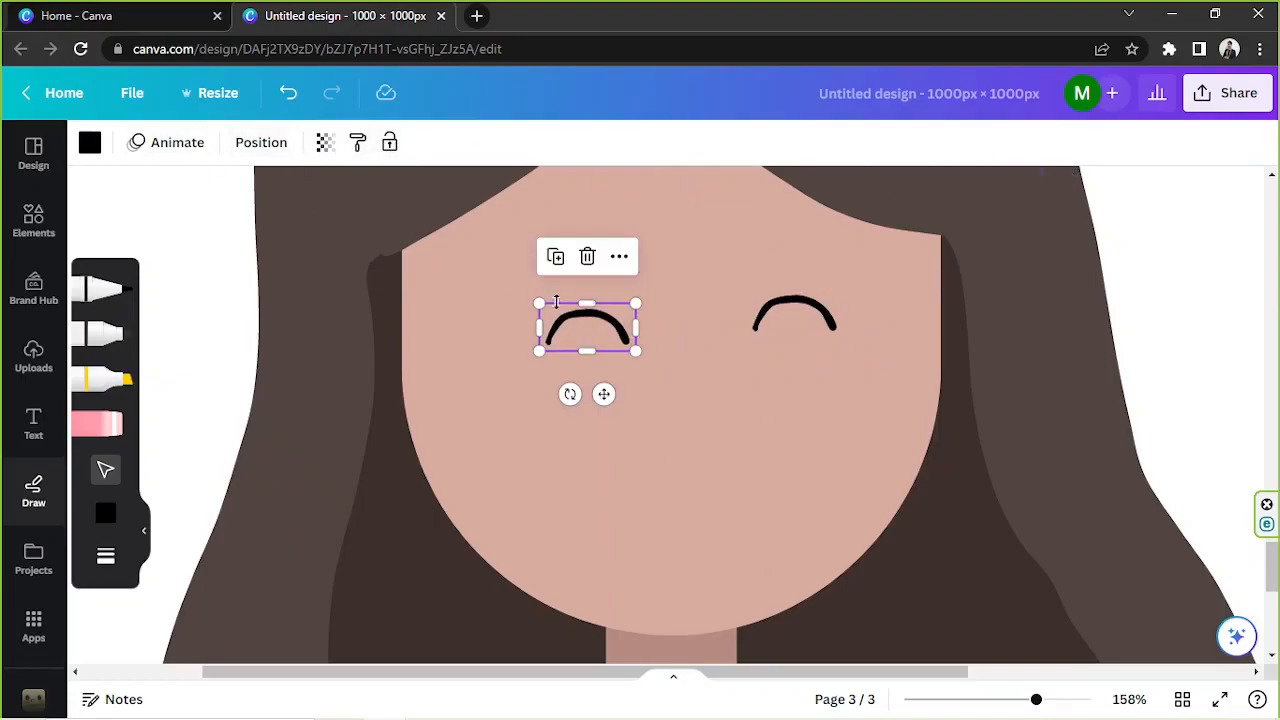
click(621, 257)
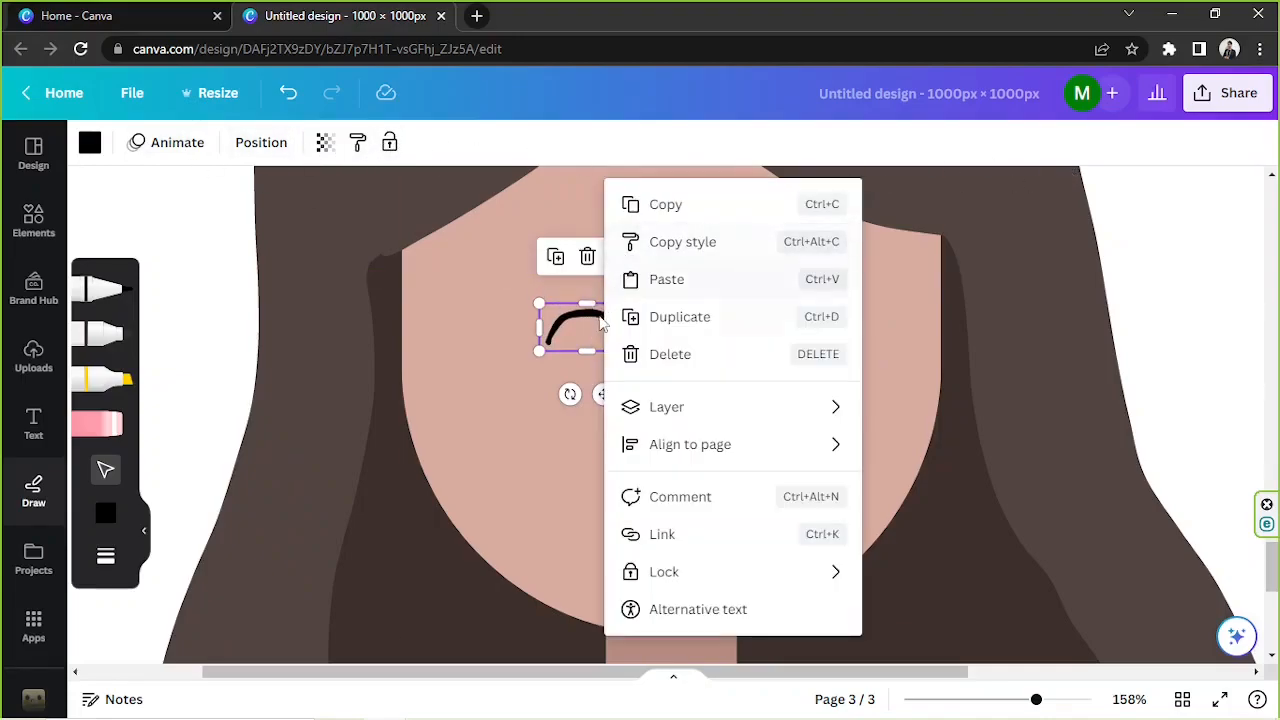
drag(573, 340, 516, 310)
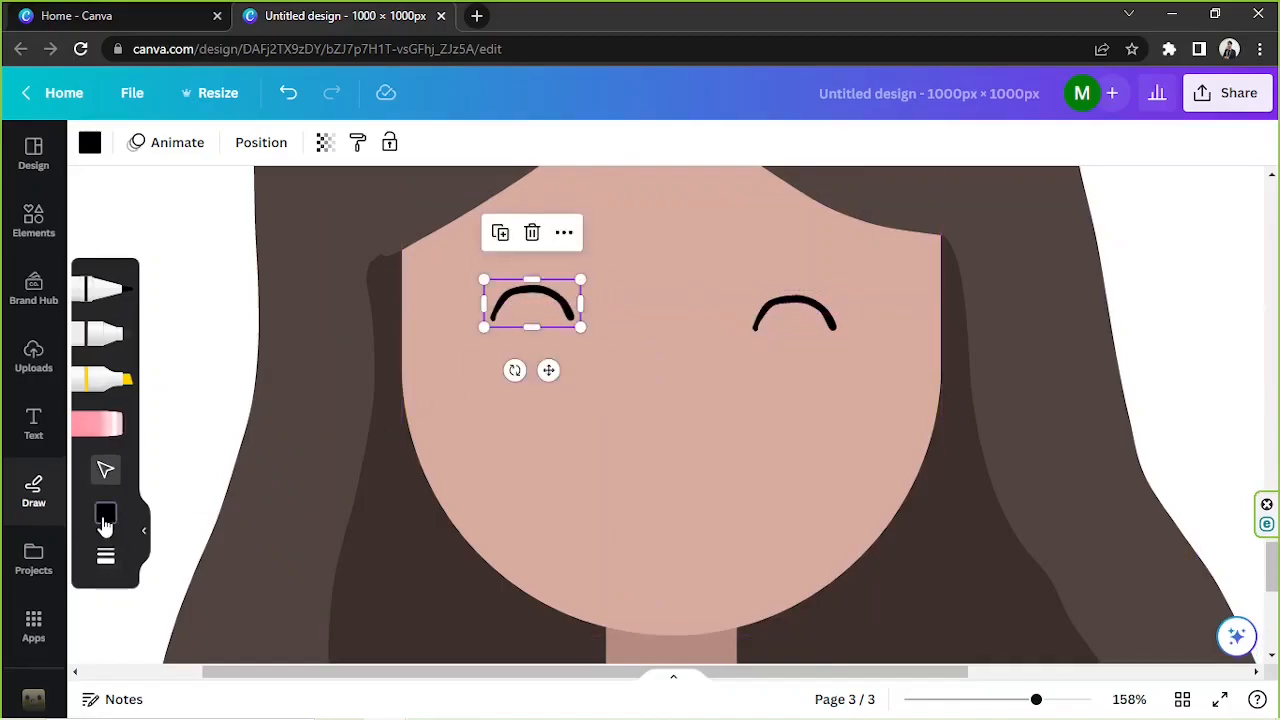
- Draw a small smiling mouth with the pen in the dark pink brand color and position it centrally below the eyes
click(105, 513)
click(242, 636)
click(120, 294)
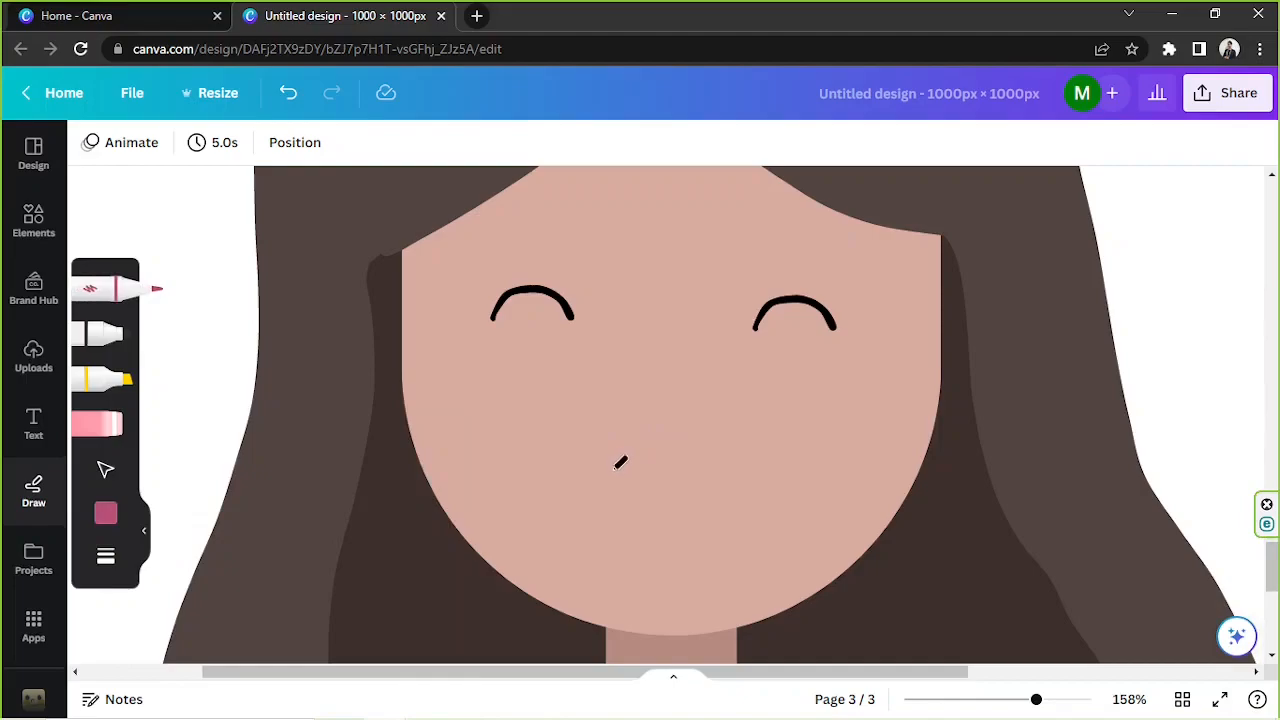
mouse_move(611, 461)
mouse_down()
mouse_move(670, 493)
mouse_move(704, 459)
mouse_move(606, 468)
mouse_move(636, 494)
mouse_move(691, 473)
mouse_up()
key(ctrl+z)
click(105, 469)
click(665, 485)
drag(664, 482, 680, 479)
drag(1036, 699, 975, 700)
click(1052, 557)
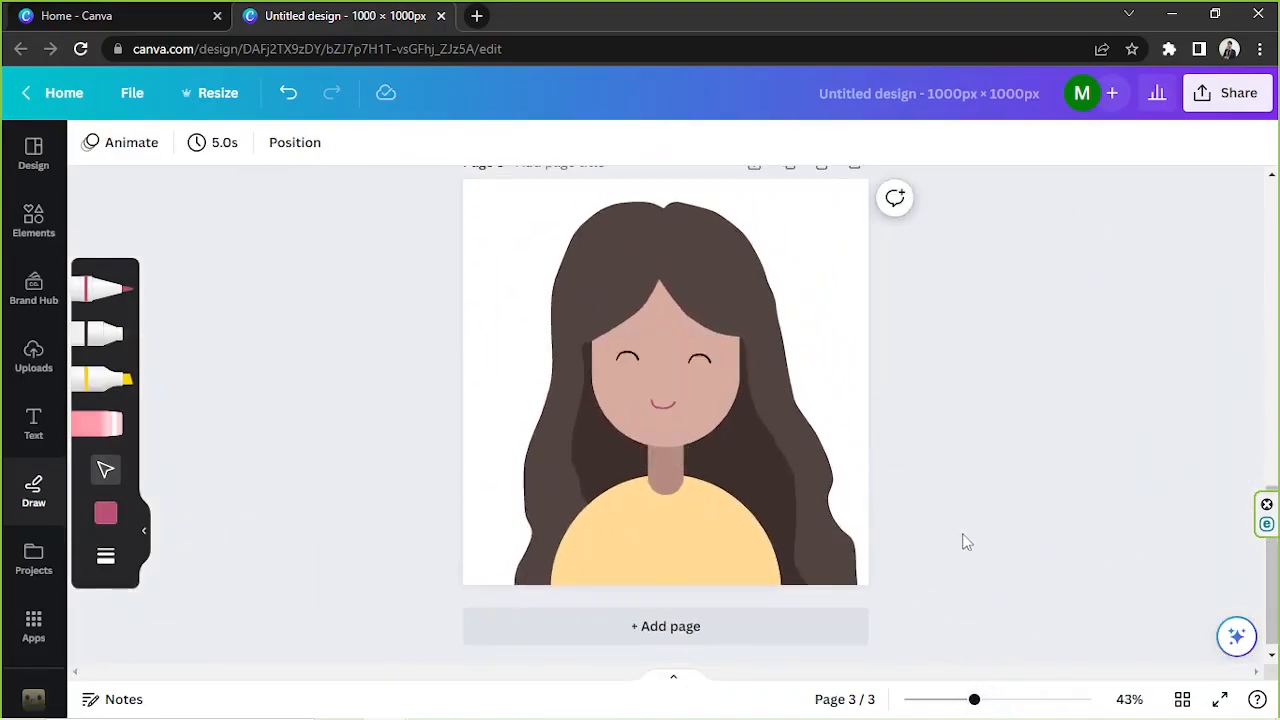
- Nudge the two eyes so they sit level with each other on the face
click(627, 357)
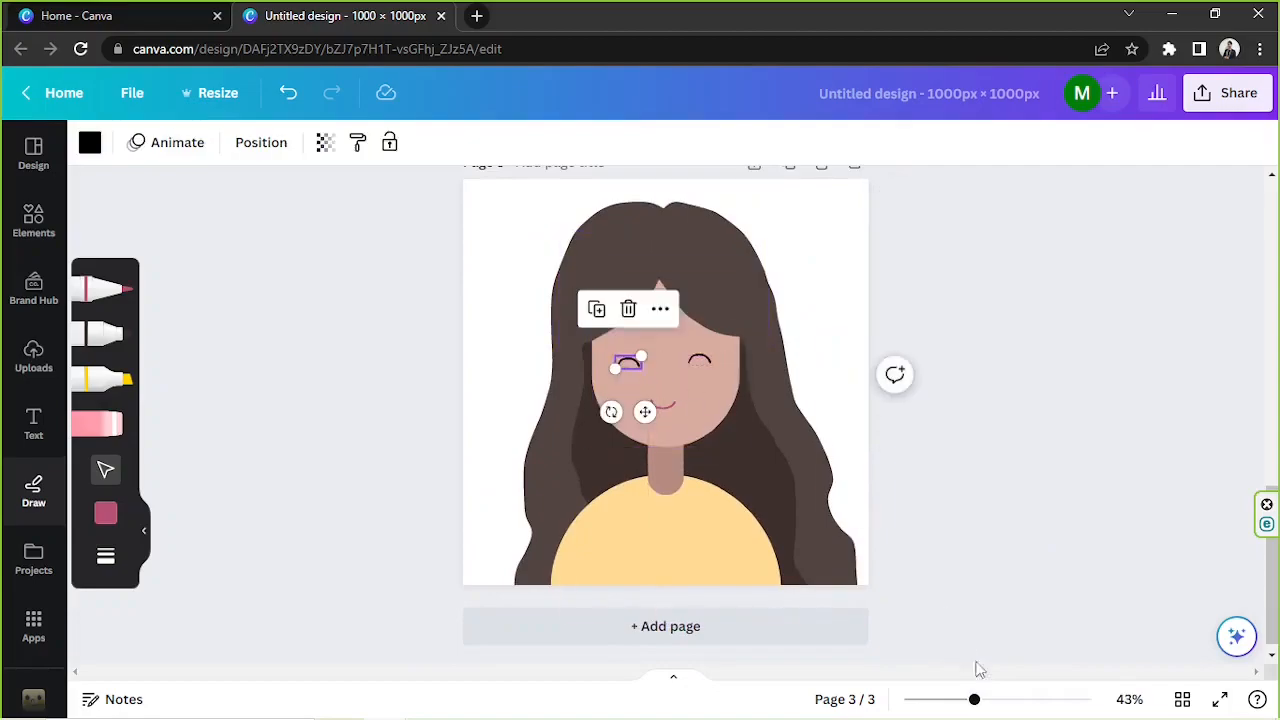
scroll(703, 366, up, 5)
drag(740, 374, 736, 382)
click(1148, 553)
drag(1008, 699, 988, 699)
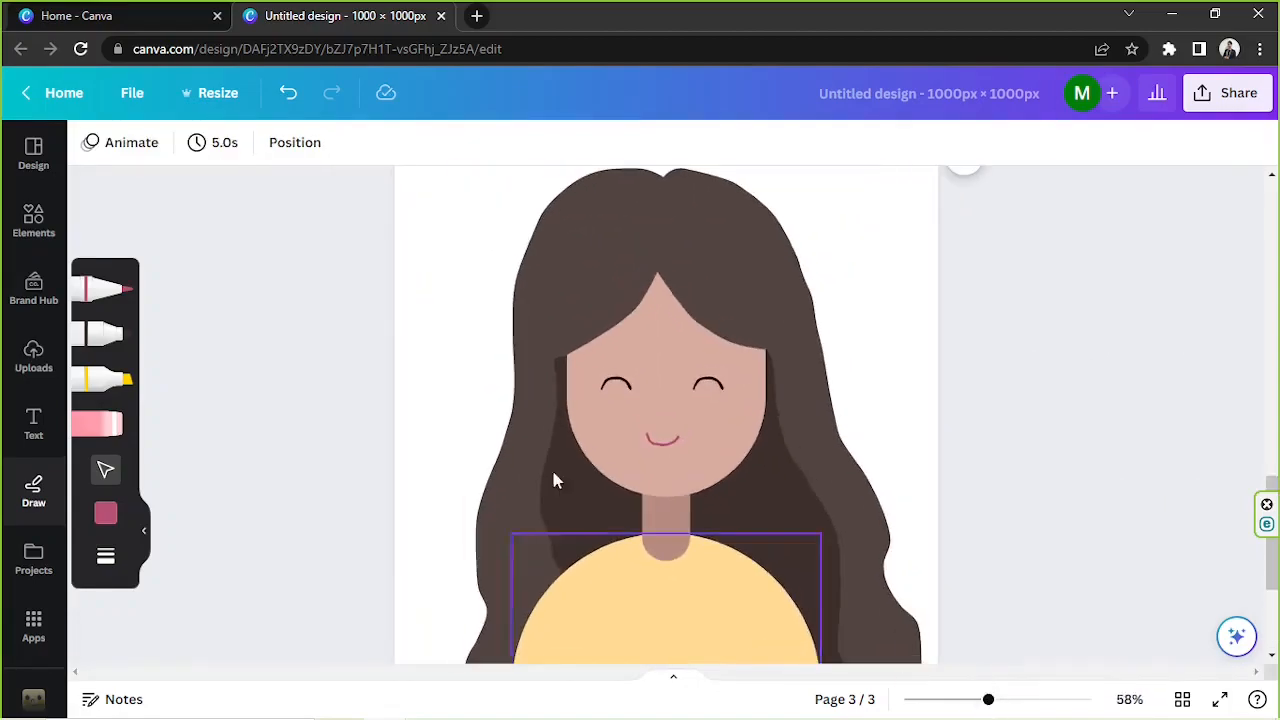
- Draw two thin brown hair strands with the pen, curving from the parting across the left side of the forehead
click(106, 513)
click(286, 496)
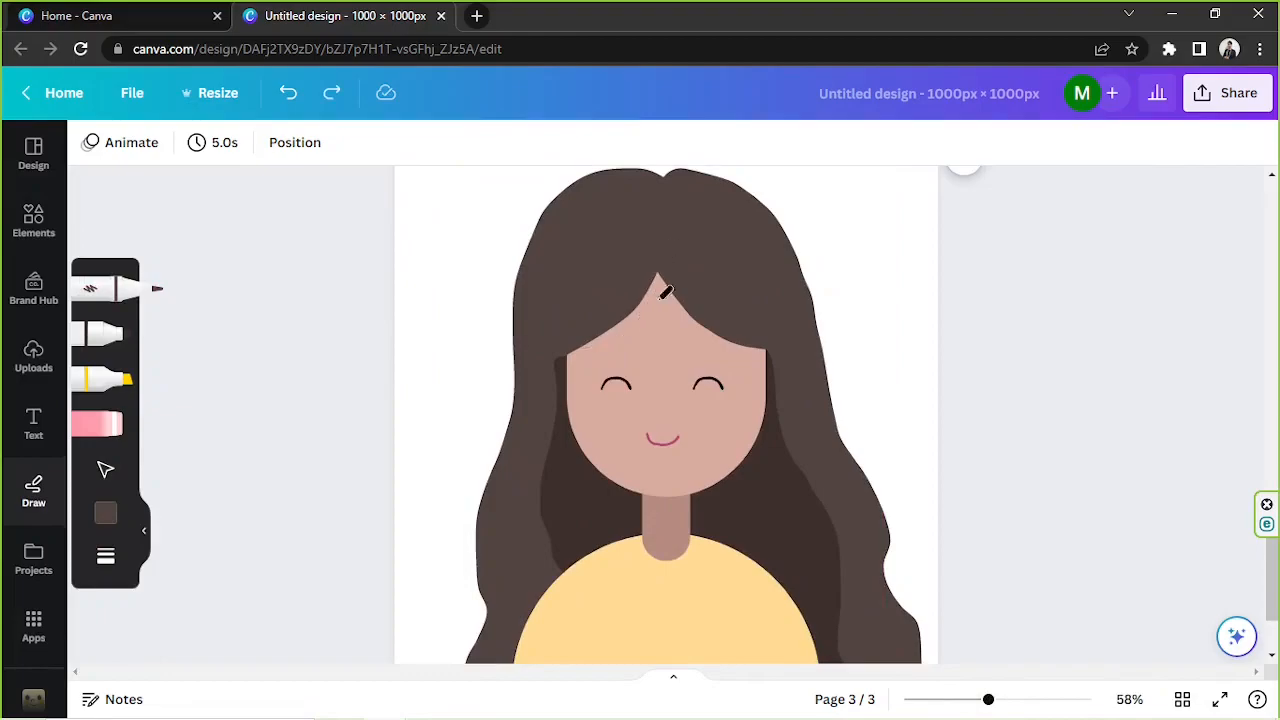
drag(660, 274, 567, 352)
drag(662, 276, 625, 370)
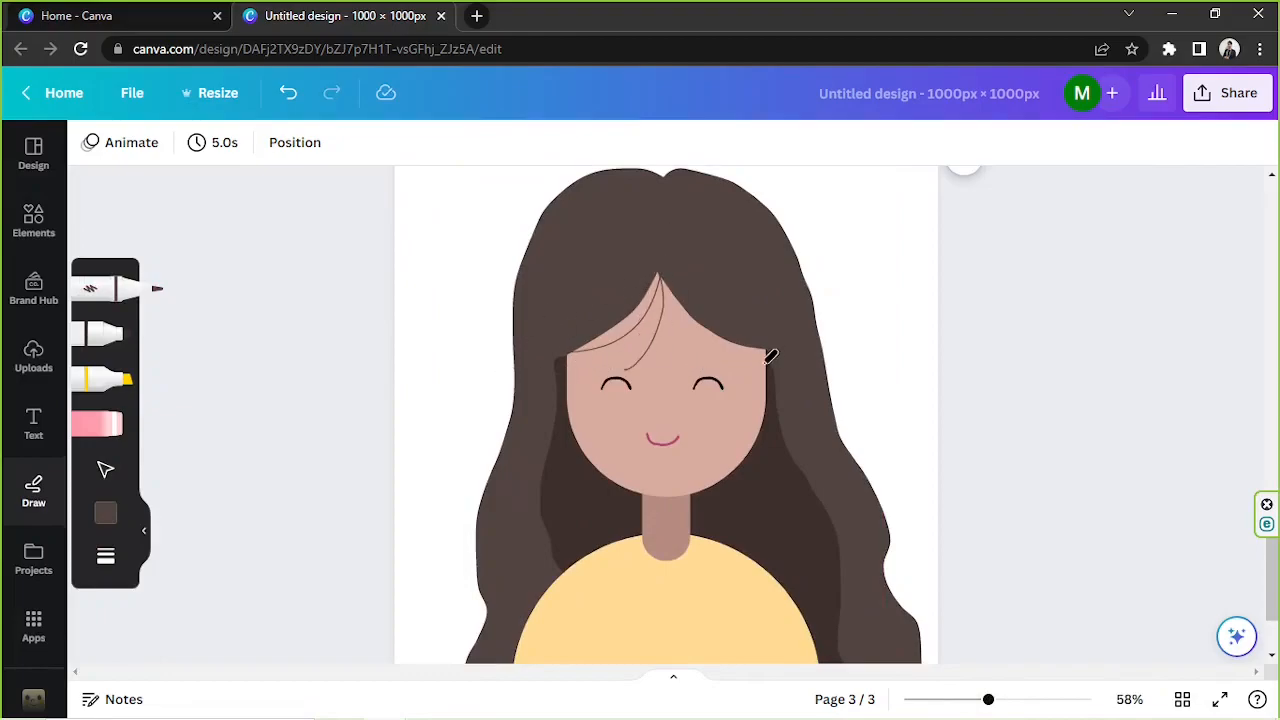
- Set up the highlighter with the dark pink document color, a transparency of 14 and a weight of 50
click(100, 380)
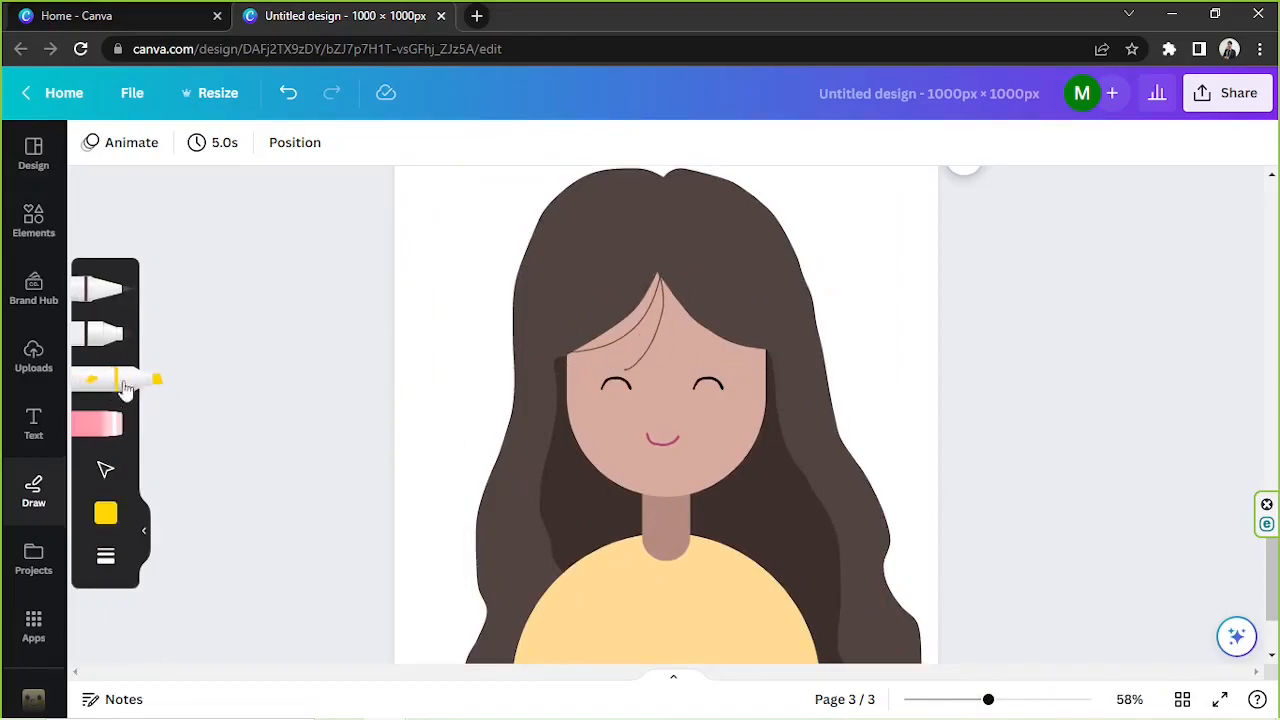
click(106, 513)
click(414, 497)
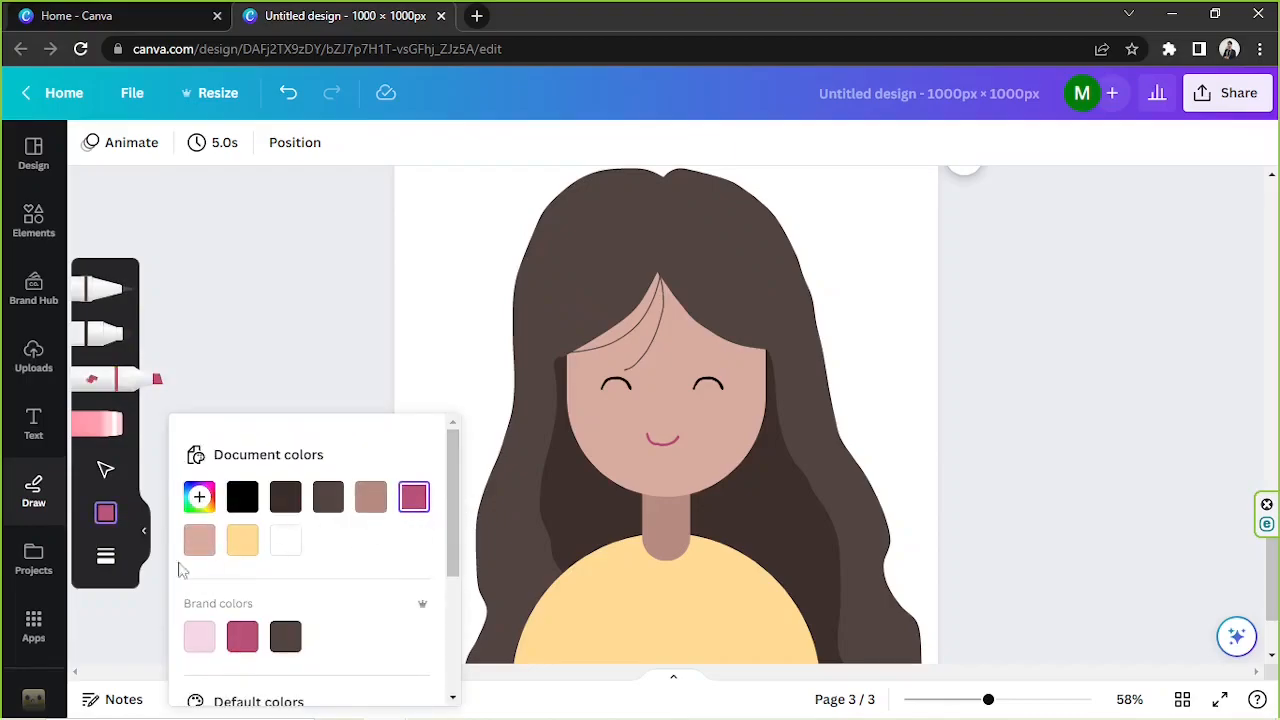
click(108, 557)
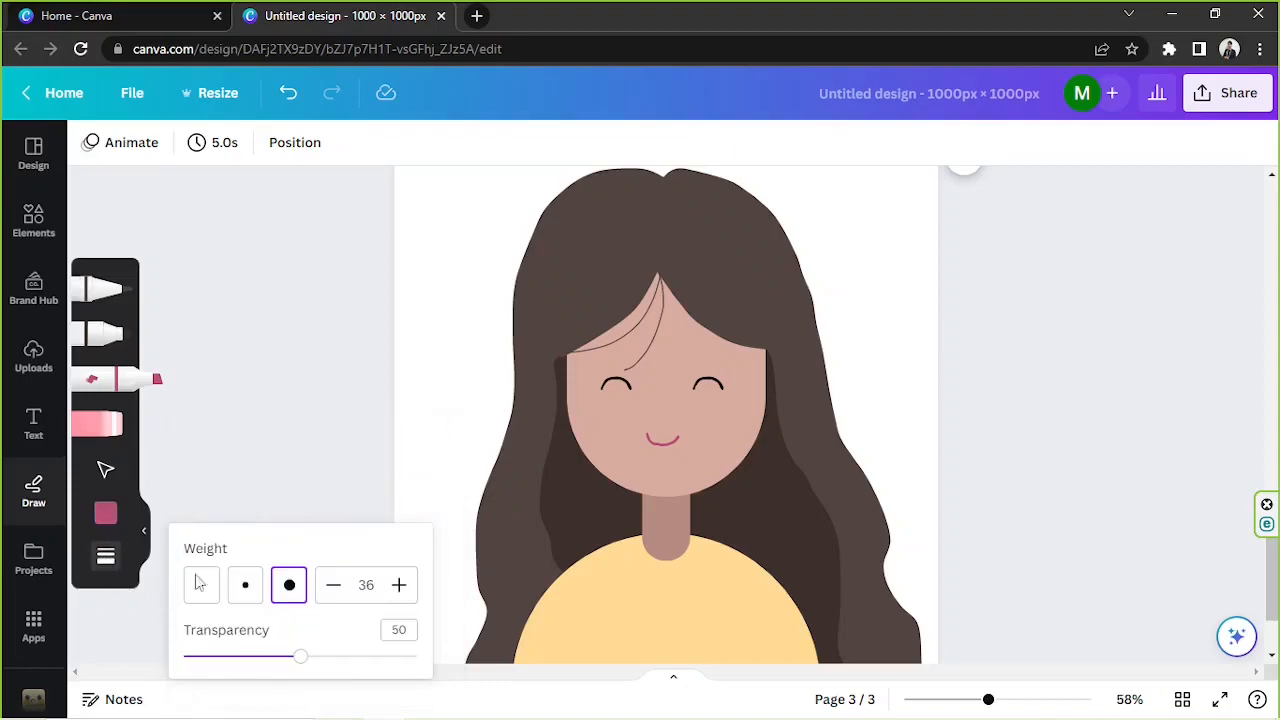
drag(230, 665, 217, 658)
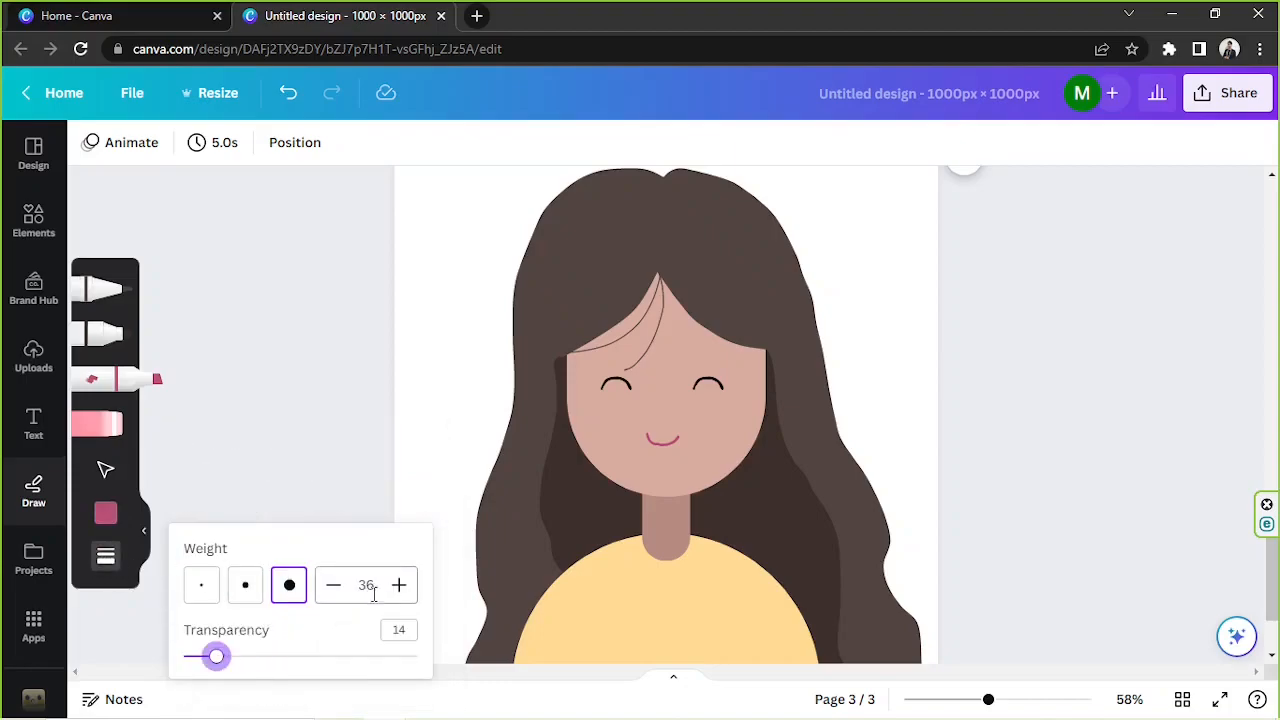
double_click(373, 590)
text(50)
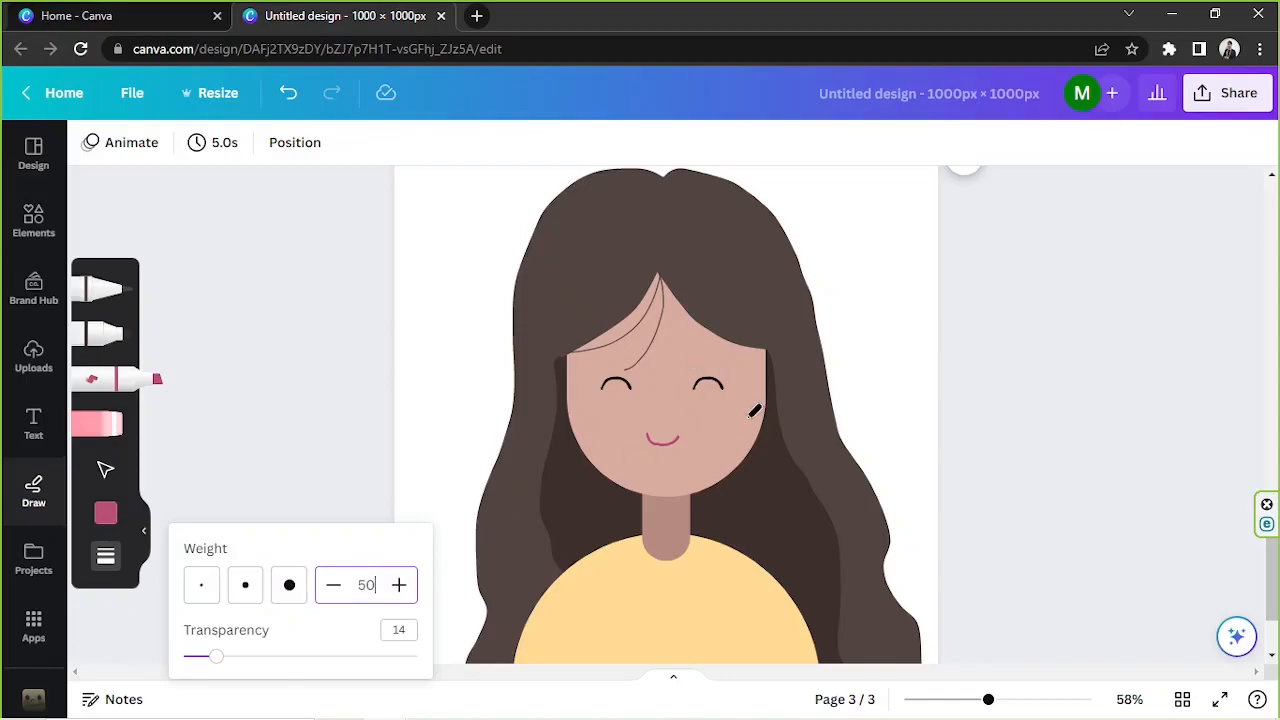
- Add a round translucent pink blush to each cheek beside the mouth with the highlighter
mouse_move(718, 430)
mouse_down()
mouse_move(736, 420)
mouse_move(708, 445)
mouse_up()
key(ctrl+z)
click(1039, 699)
mouse_move(790, 420)
mouse_down()
mouse_move(798, 411)
mouse_move(838, 444)
mouse_move(814, 477)
mouse_move(831, 481)
mouse_move(483, 437)
mouse_move(502, 433)
mouse_up()
click(105, 469)
click(778, 310)
drag(1040, 699, 977, 699)
click(980, 515)
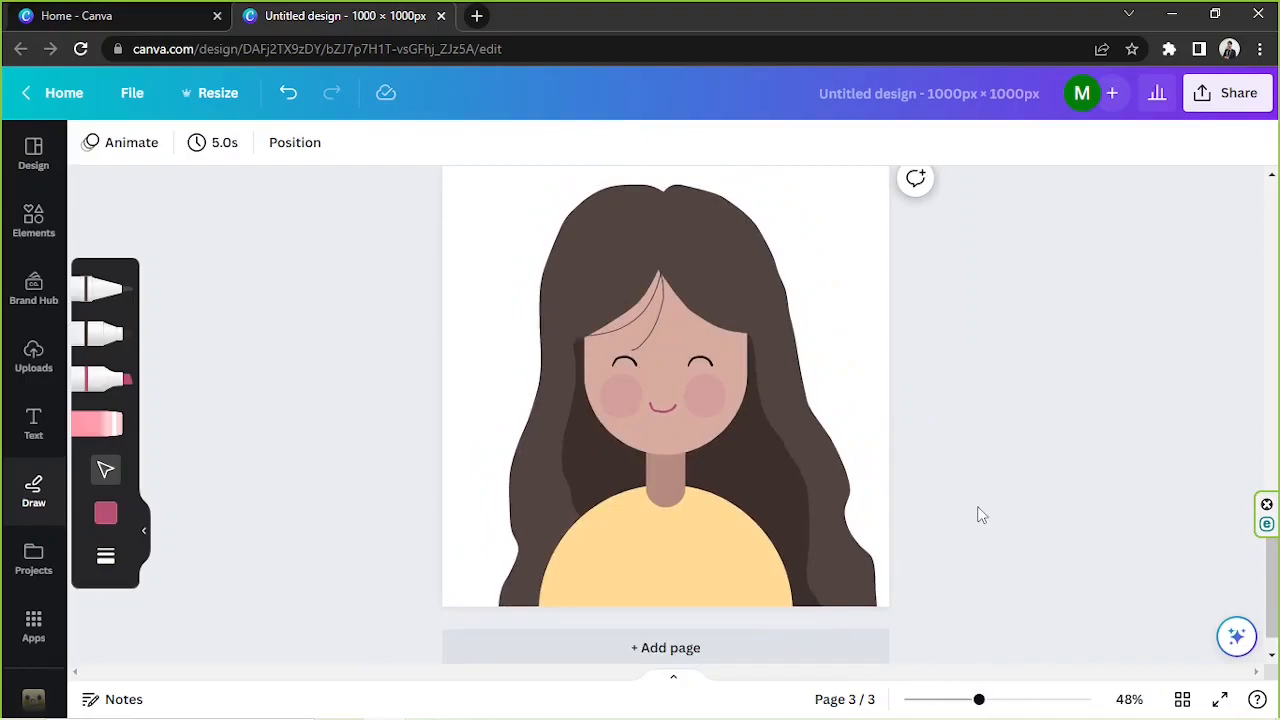
scroll(1277, 588, up, 1)
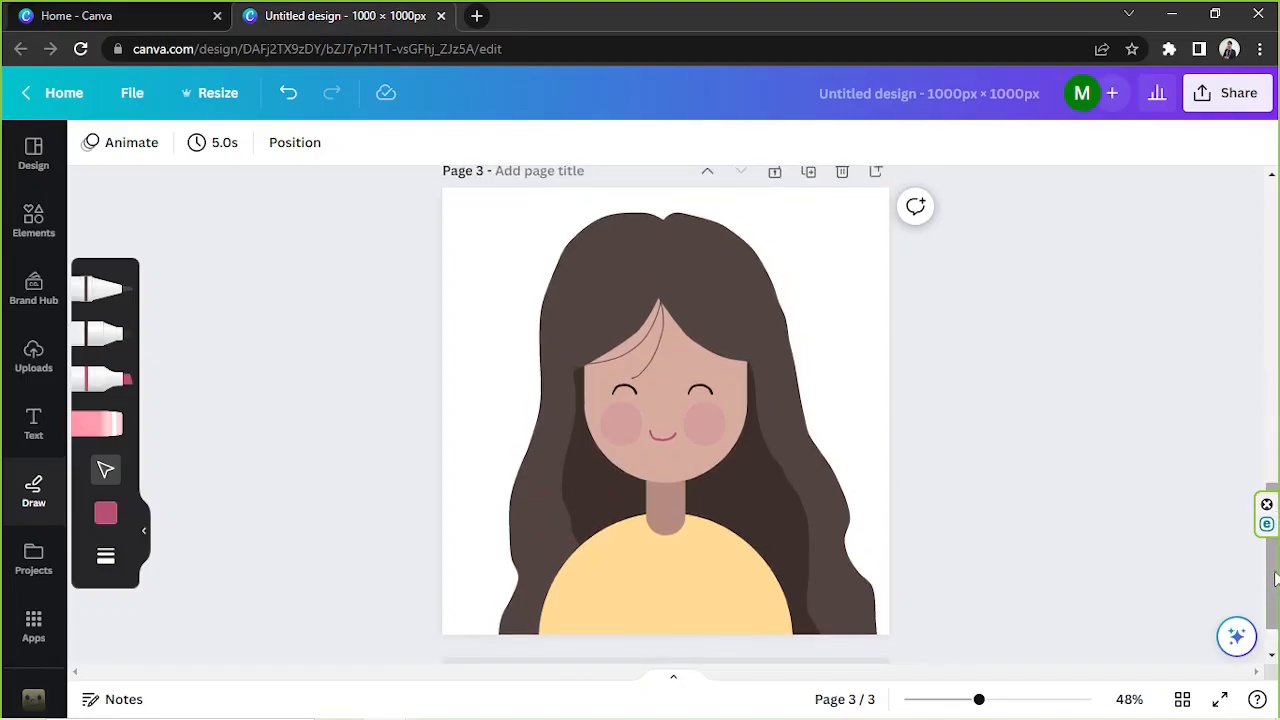